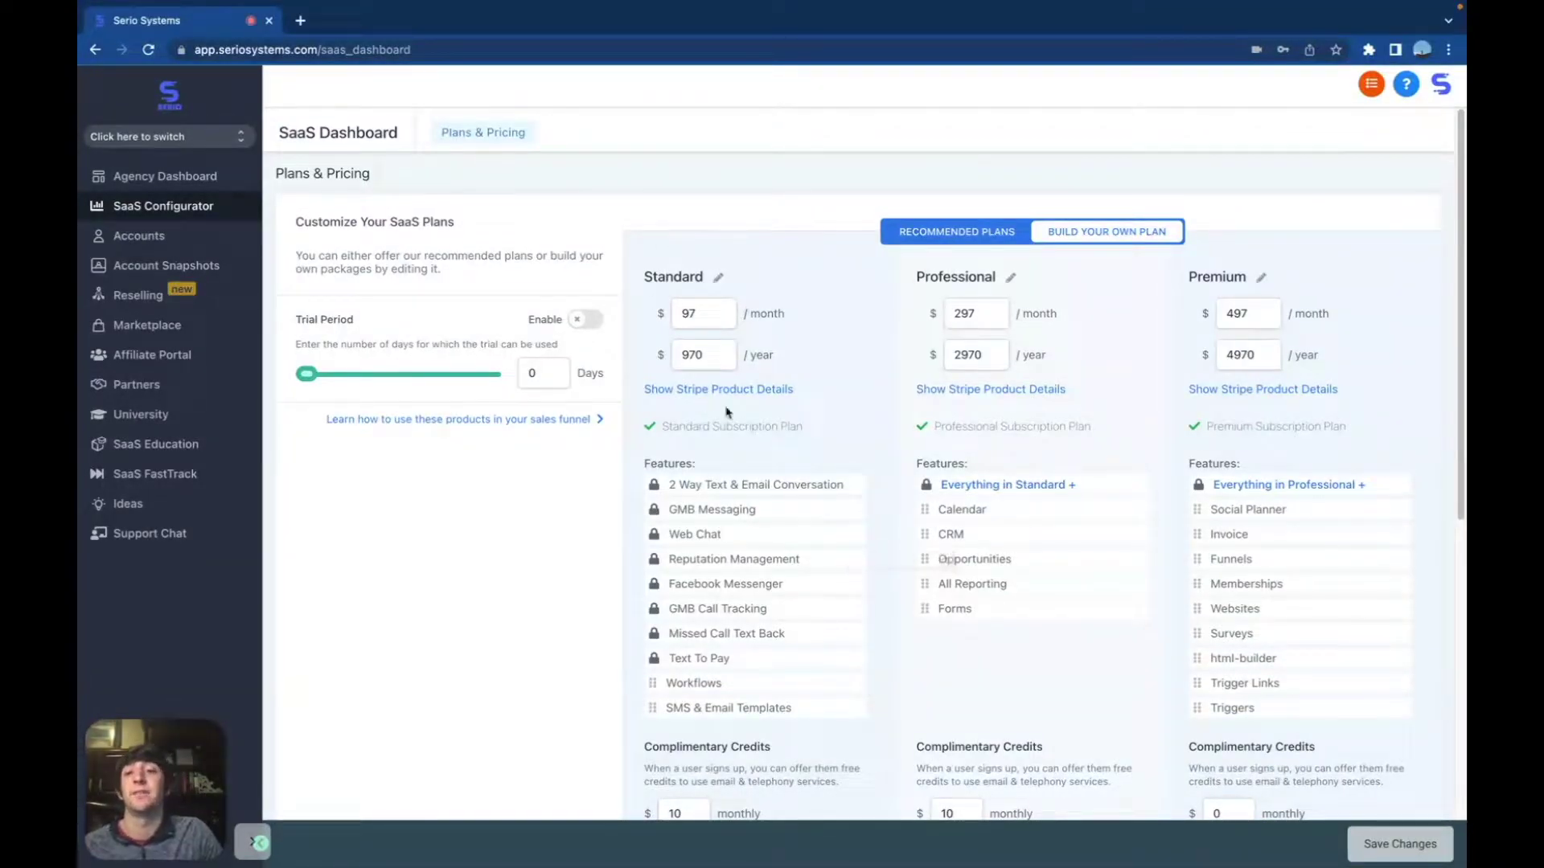
Review the monthly pricing and included options of the SaaS plans, including the Premium plan
left_click(1238, 315)
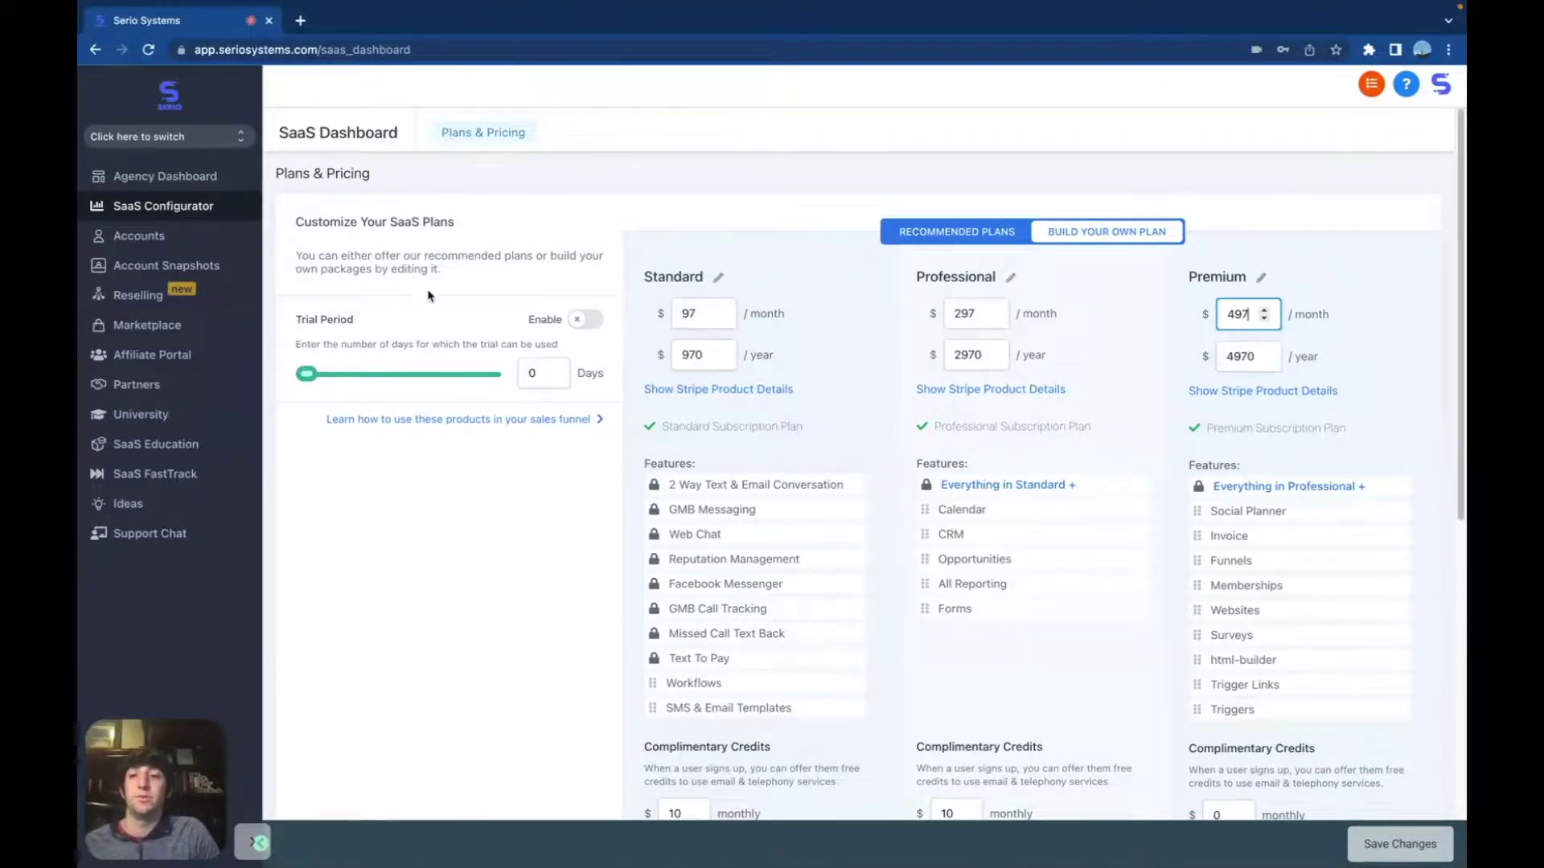
scroll(553, 463, "down", 8)
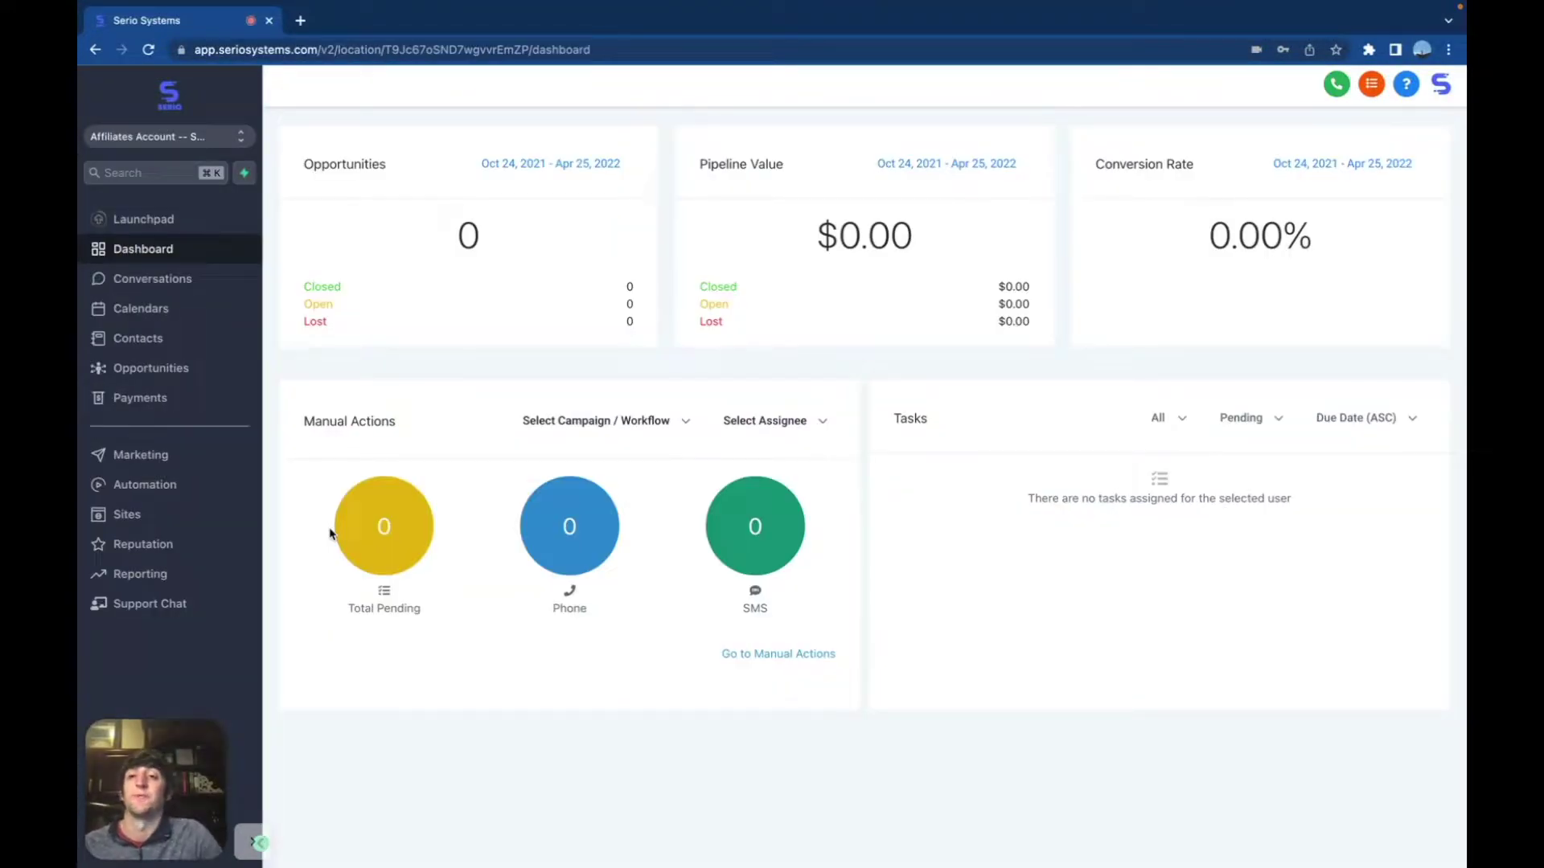
Start a new website in the account's Sites area from the prebuilt website template library
left_click(175, 515)
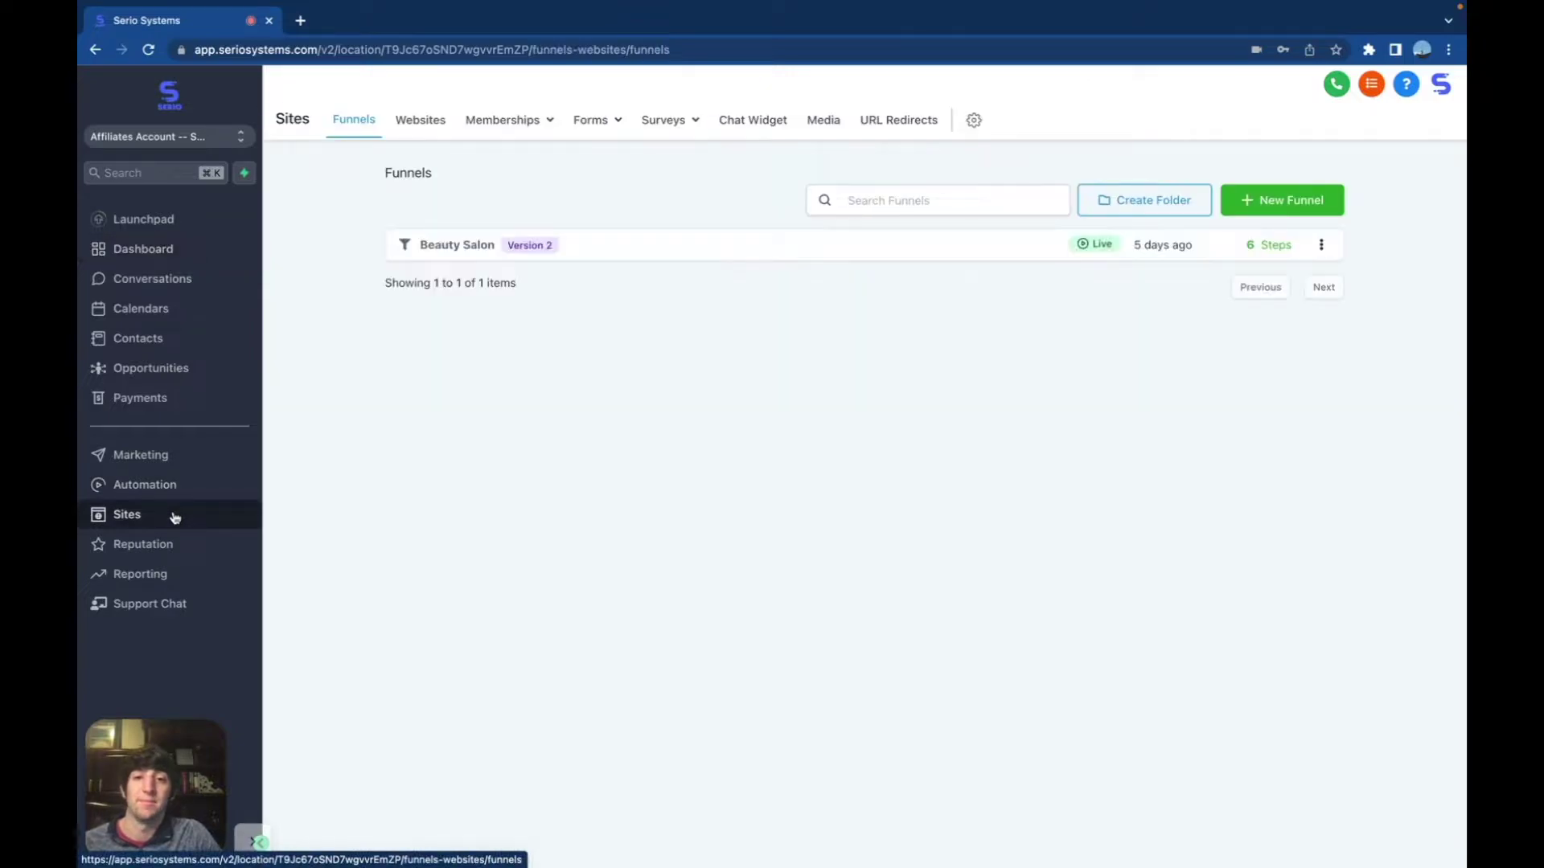
left_click(423, 121)
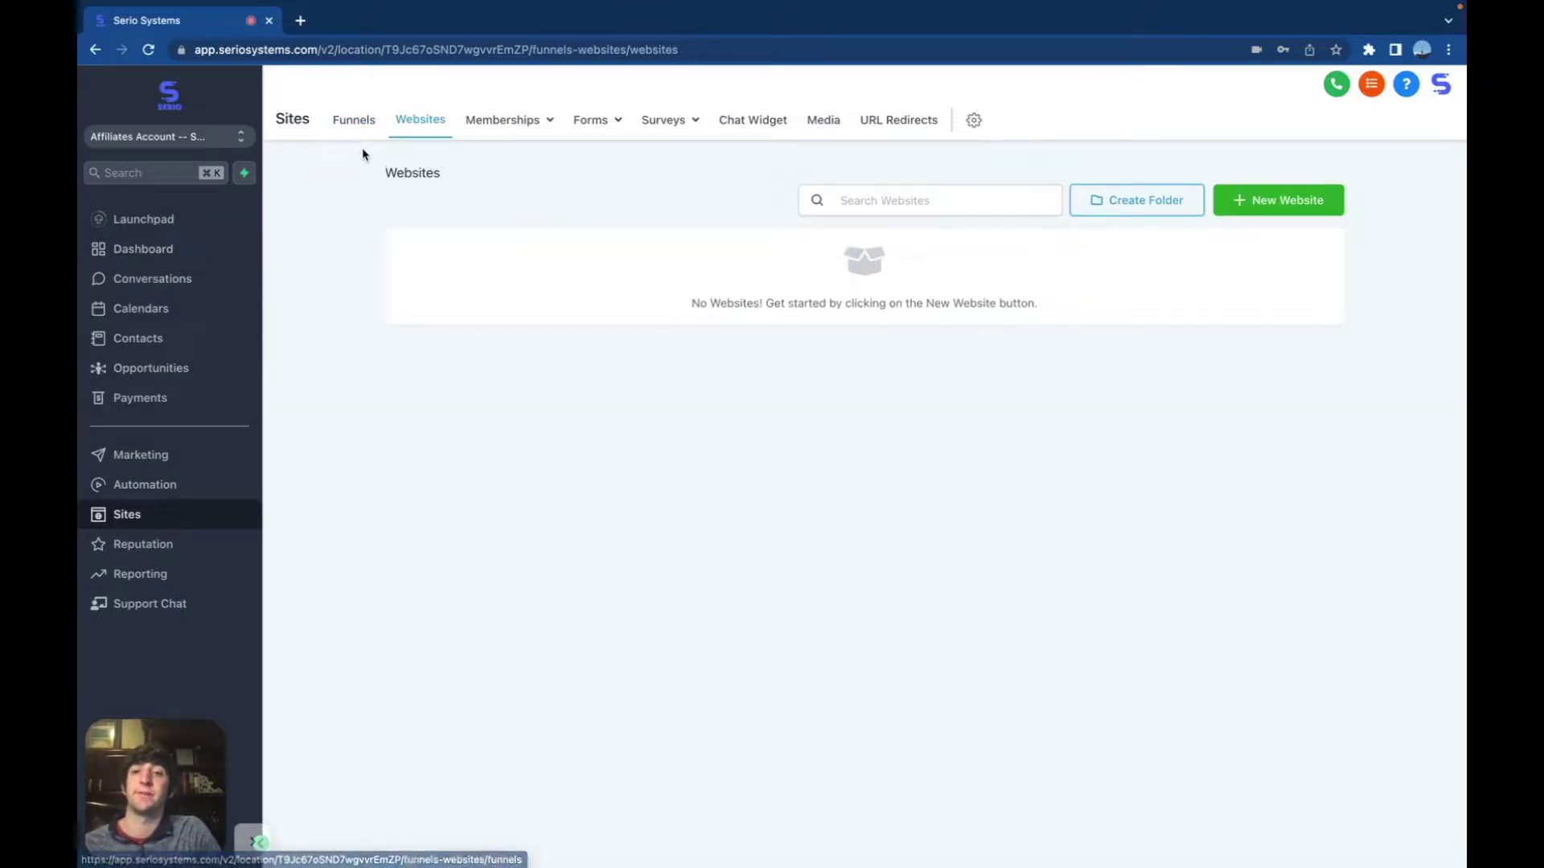
left_click(1241, 211)
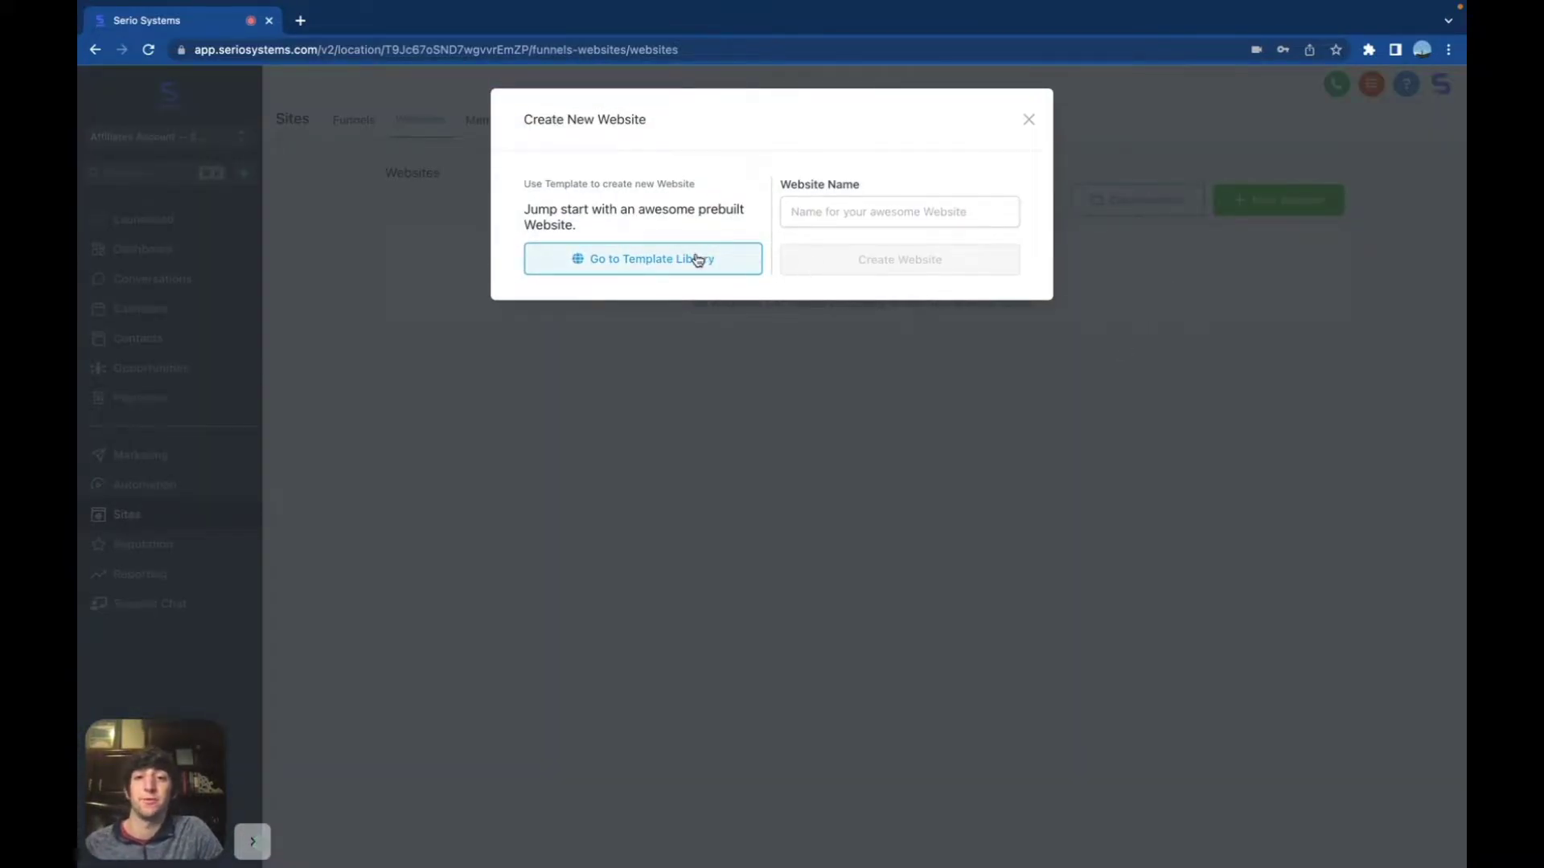
left_click(696, 260)
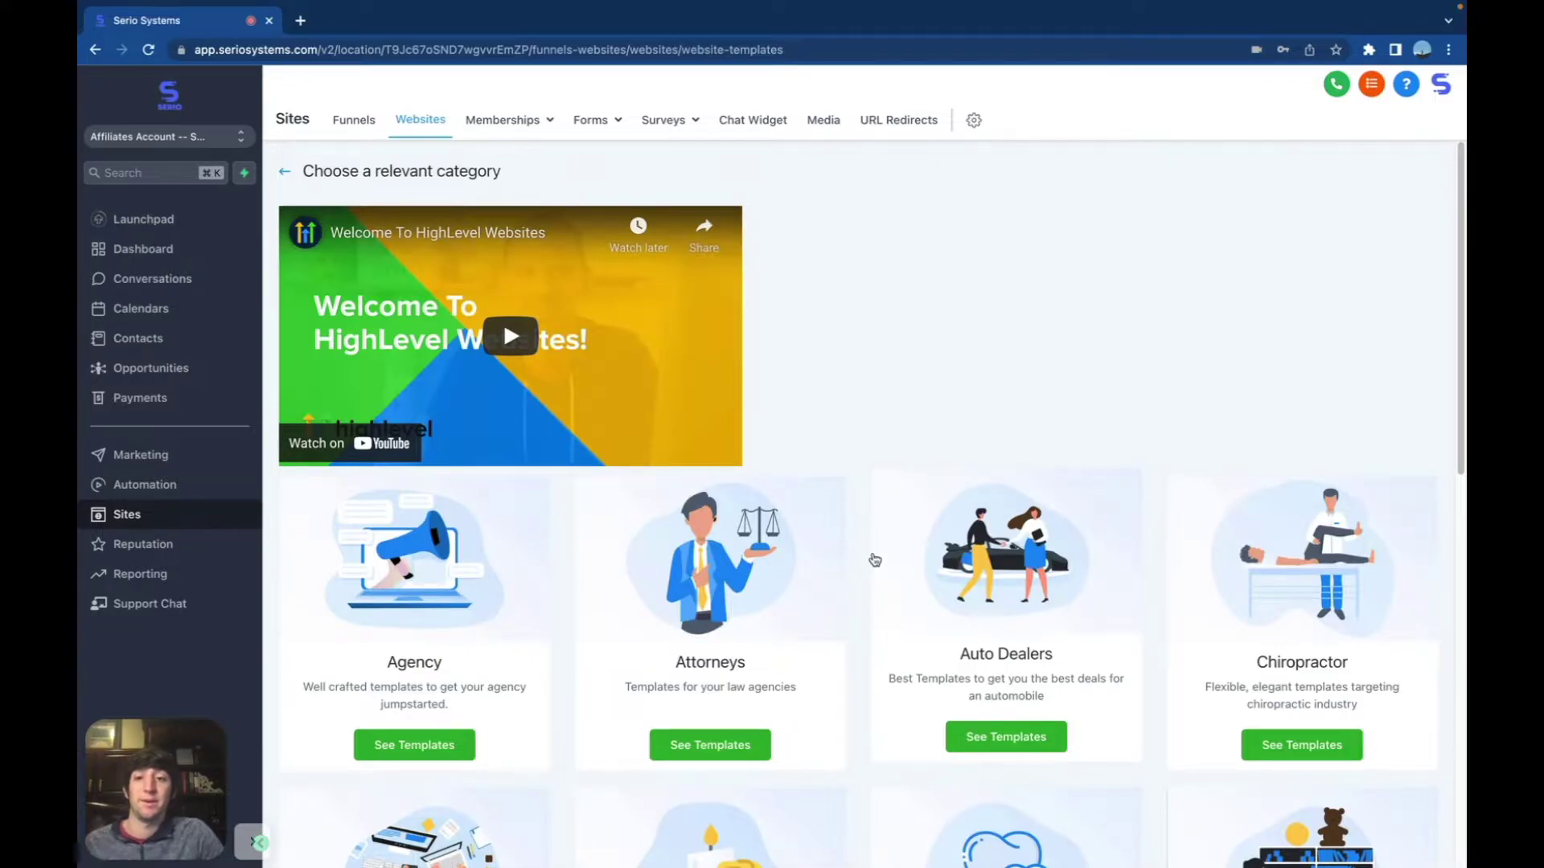
Browse the template categories and open the Pearl Building Template from the Home Services category
scroll(874, 560, "down", 4)
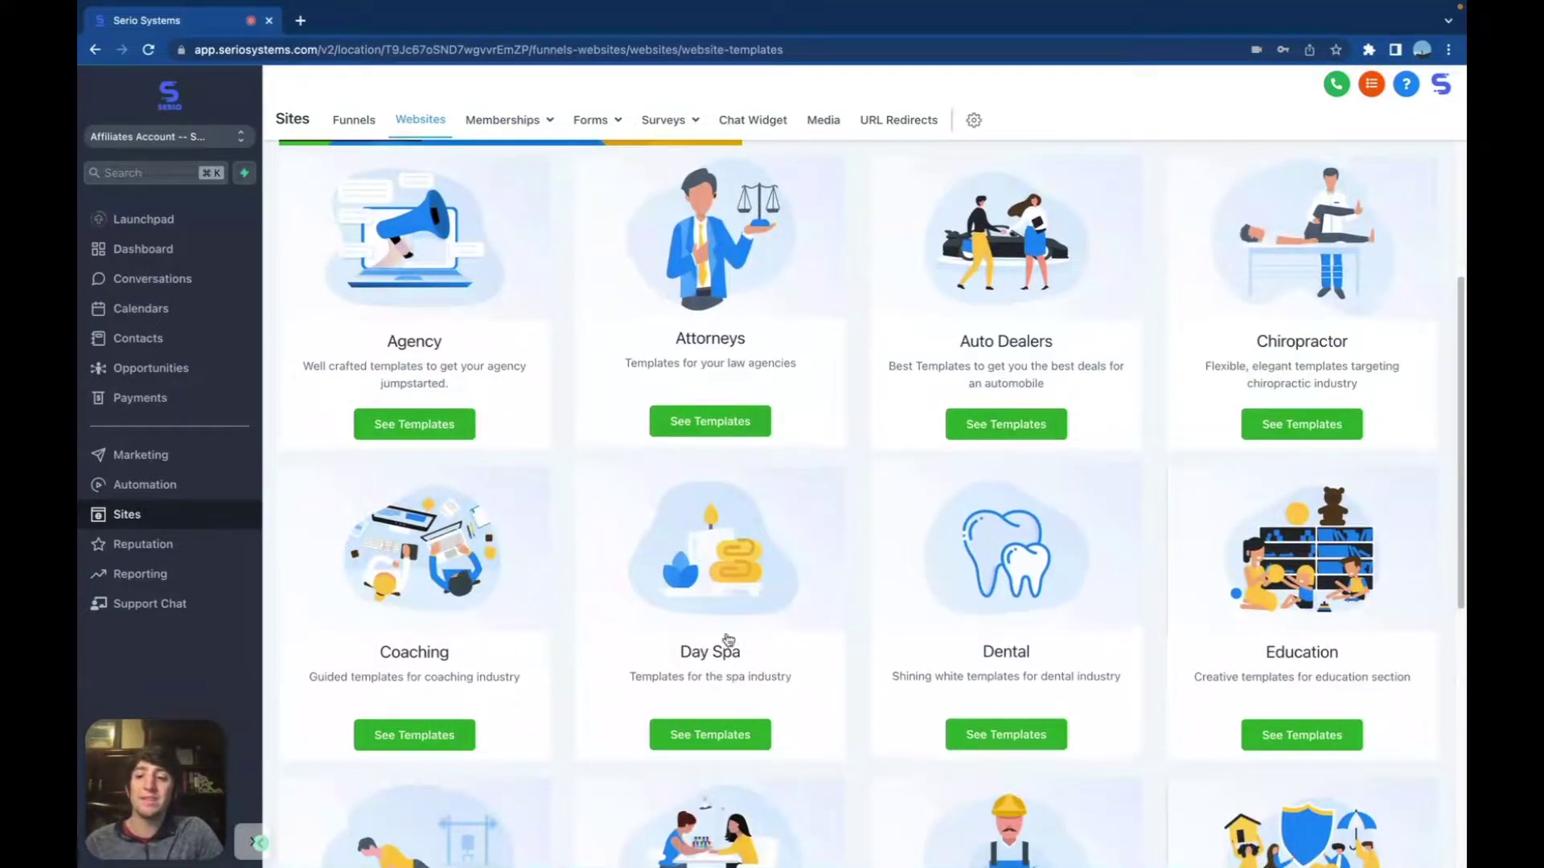
scroll(883, 567, "down", 1)
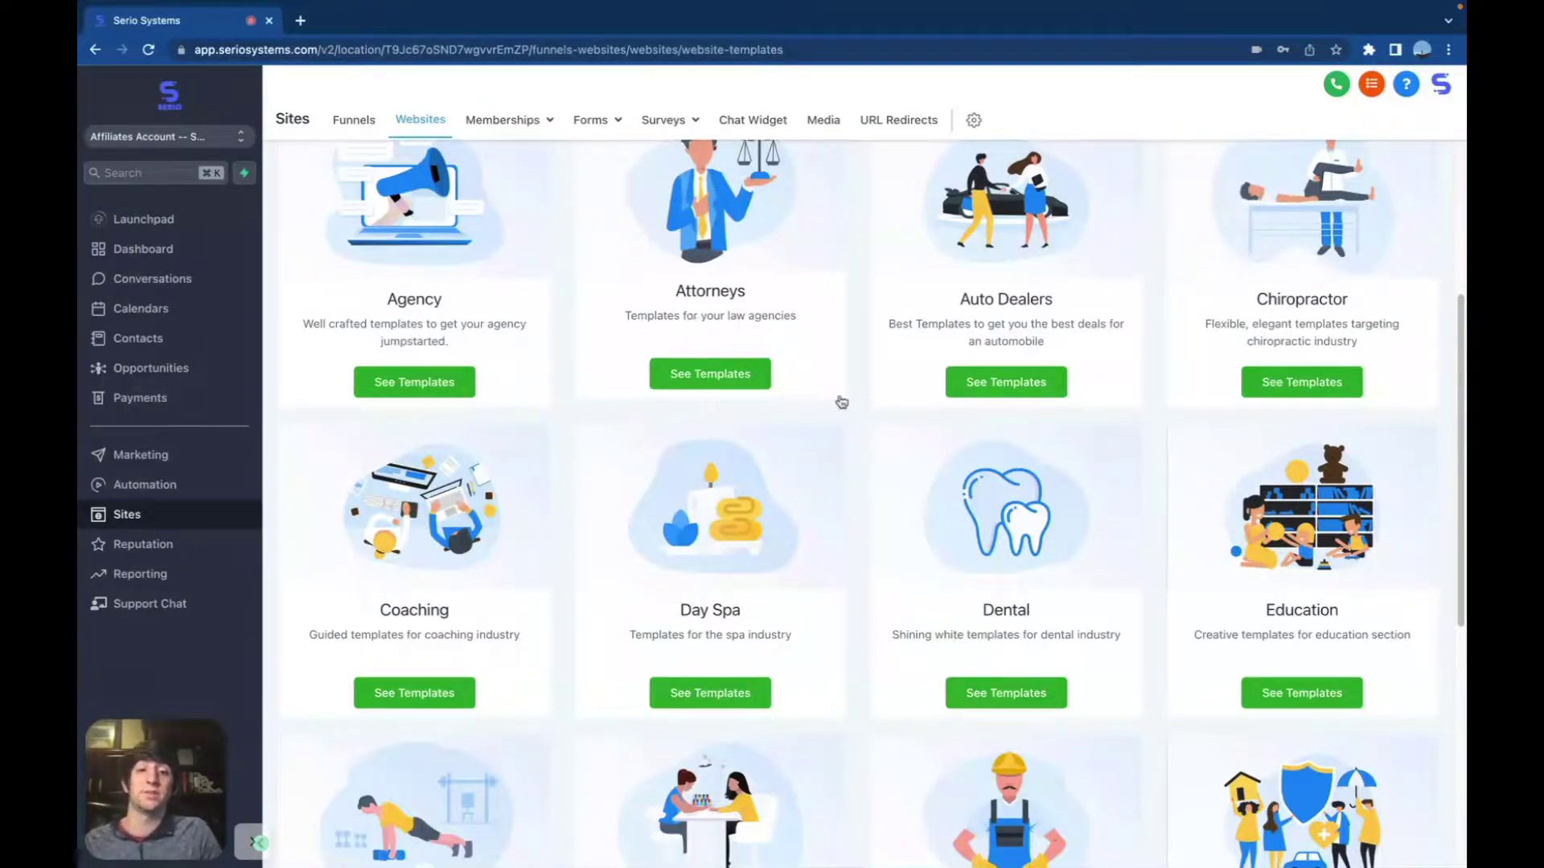
scroll(962, 458, "up", 1)
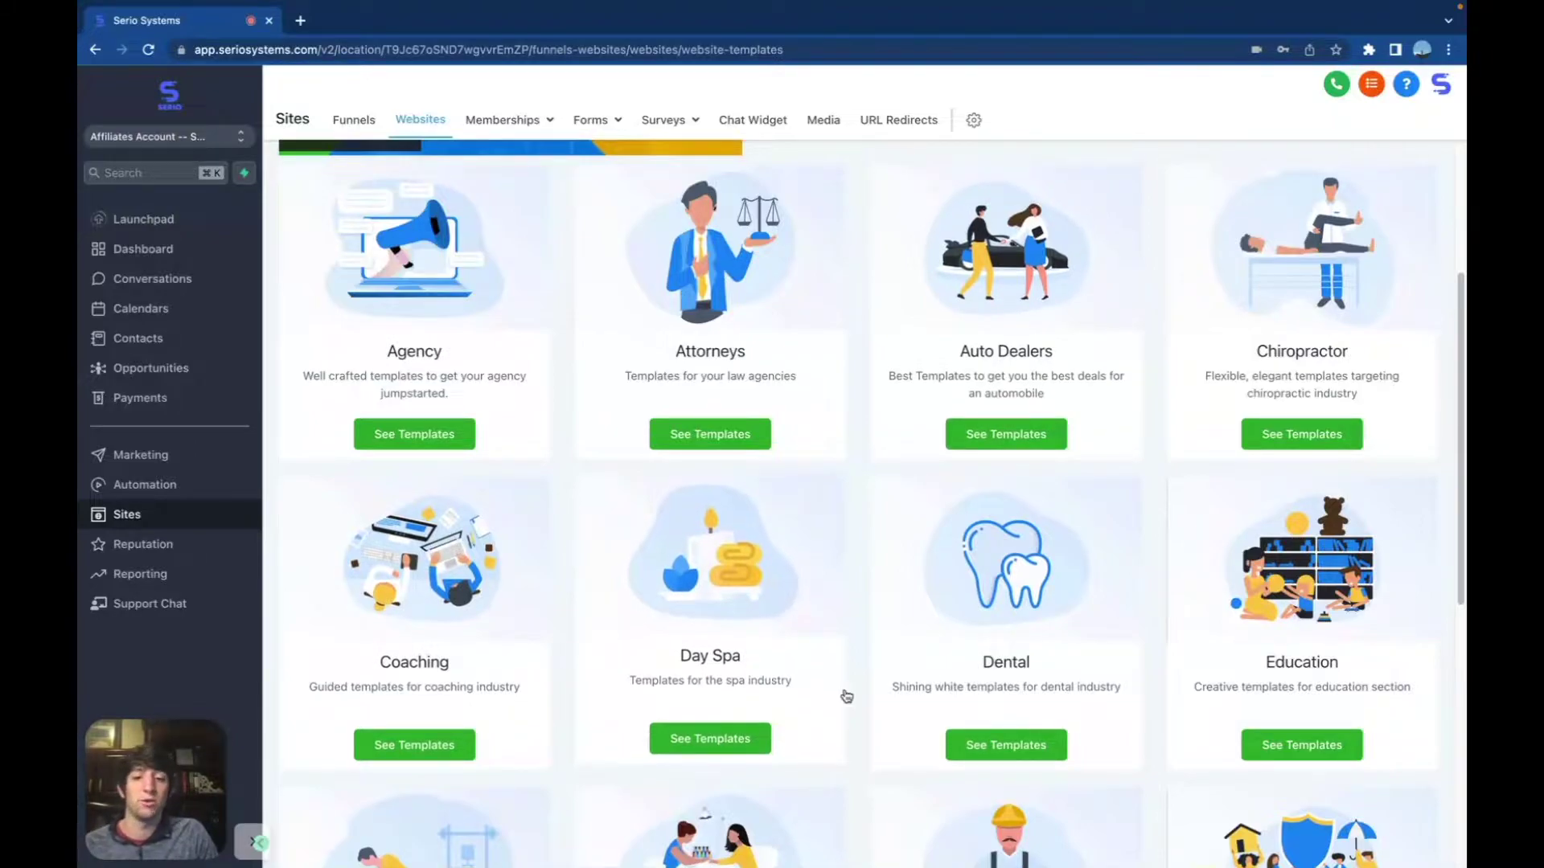
scroll(837, 696, "down", 7)
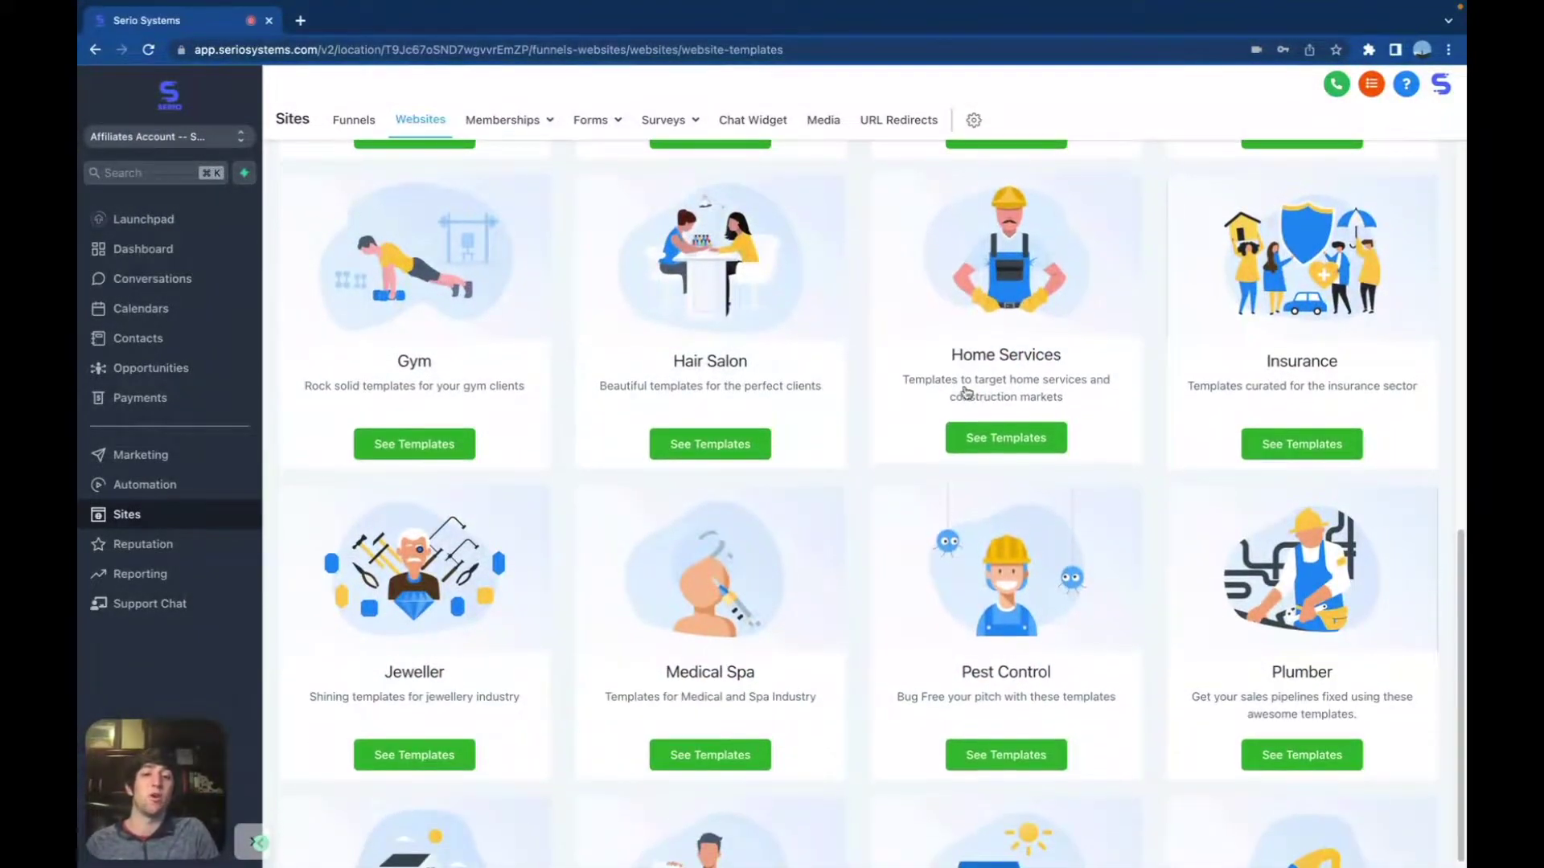
left_click(1006, 441)
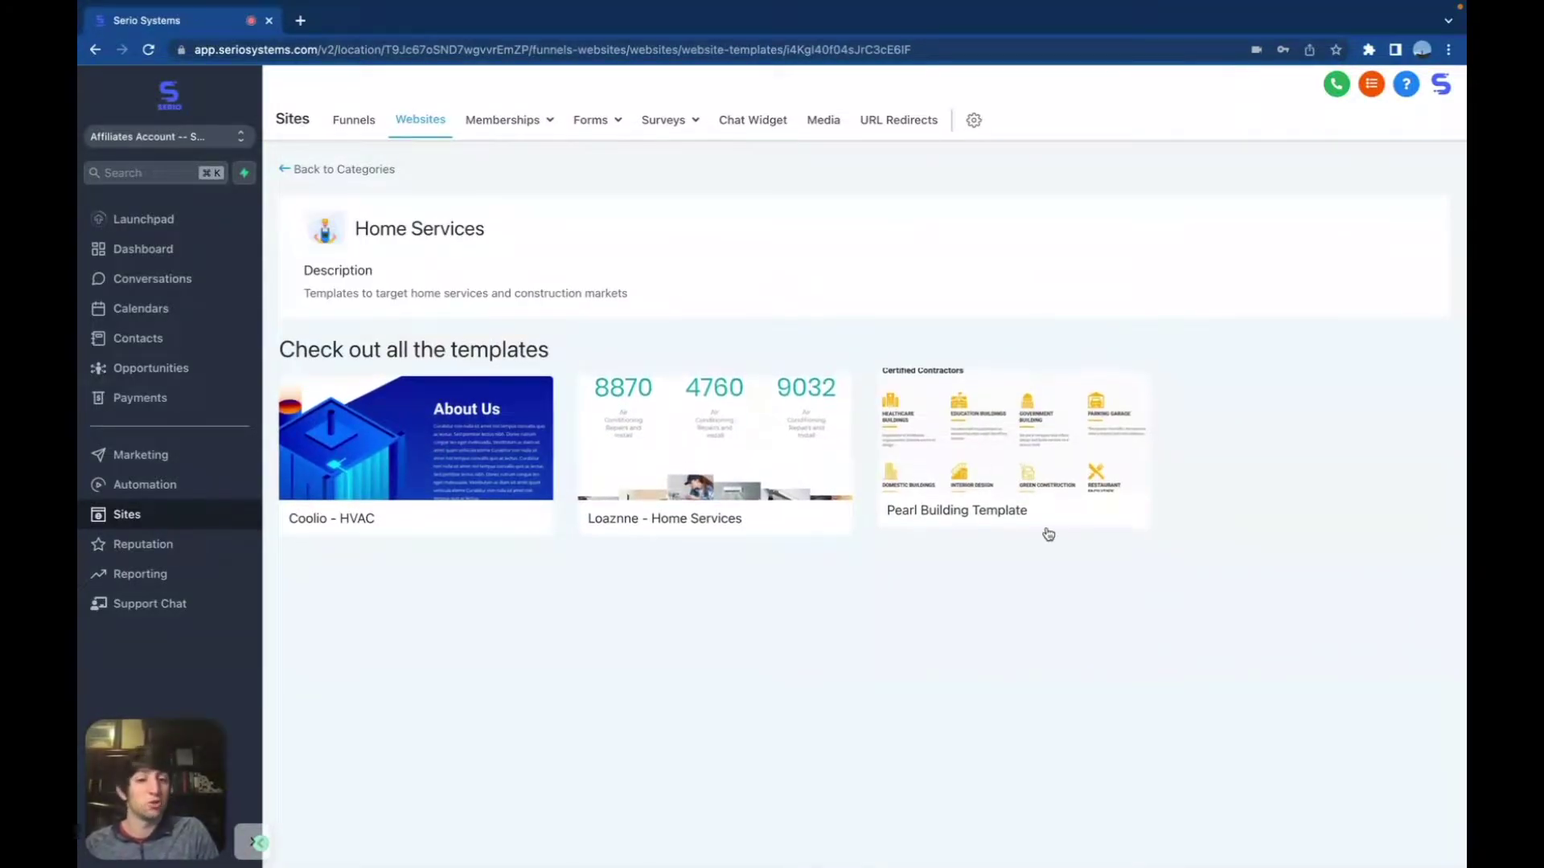
left_click(971, 477)
Examine the Pearl Building Template's page, from its header and services to the testimonials, partners and footer
scroll(751, 569, "down", 1)
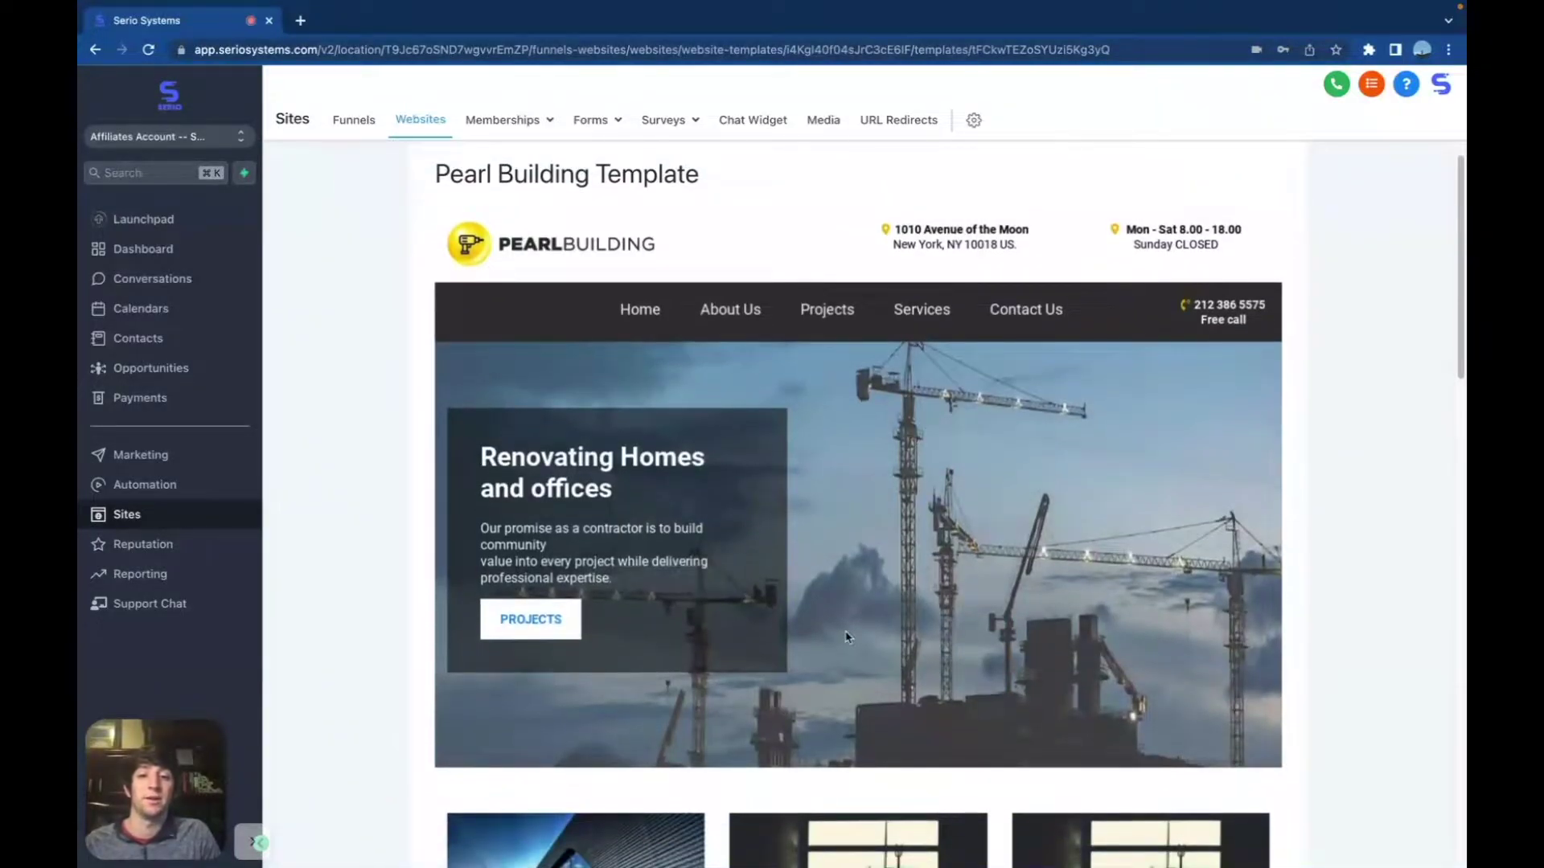
scroll(846, 637, "down", 8)
scroll(846, 637, "down", 3)
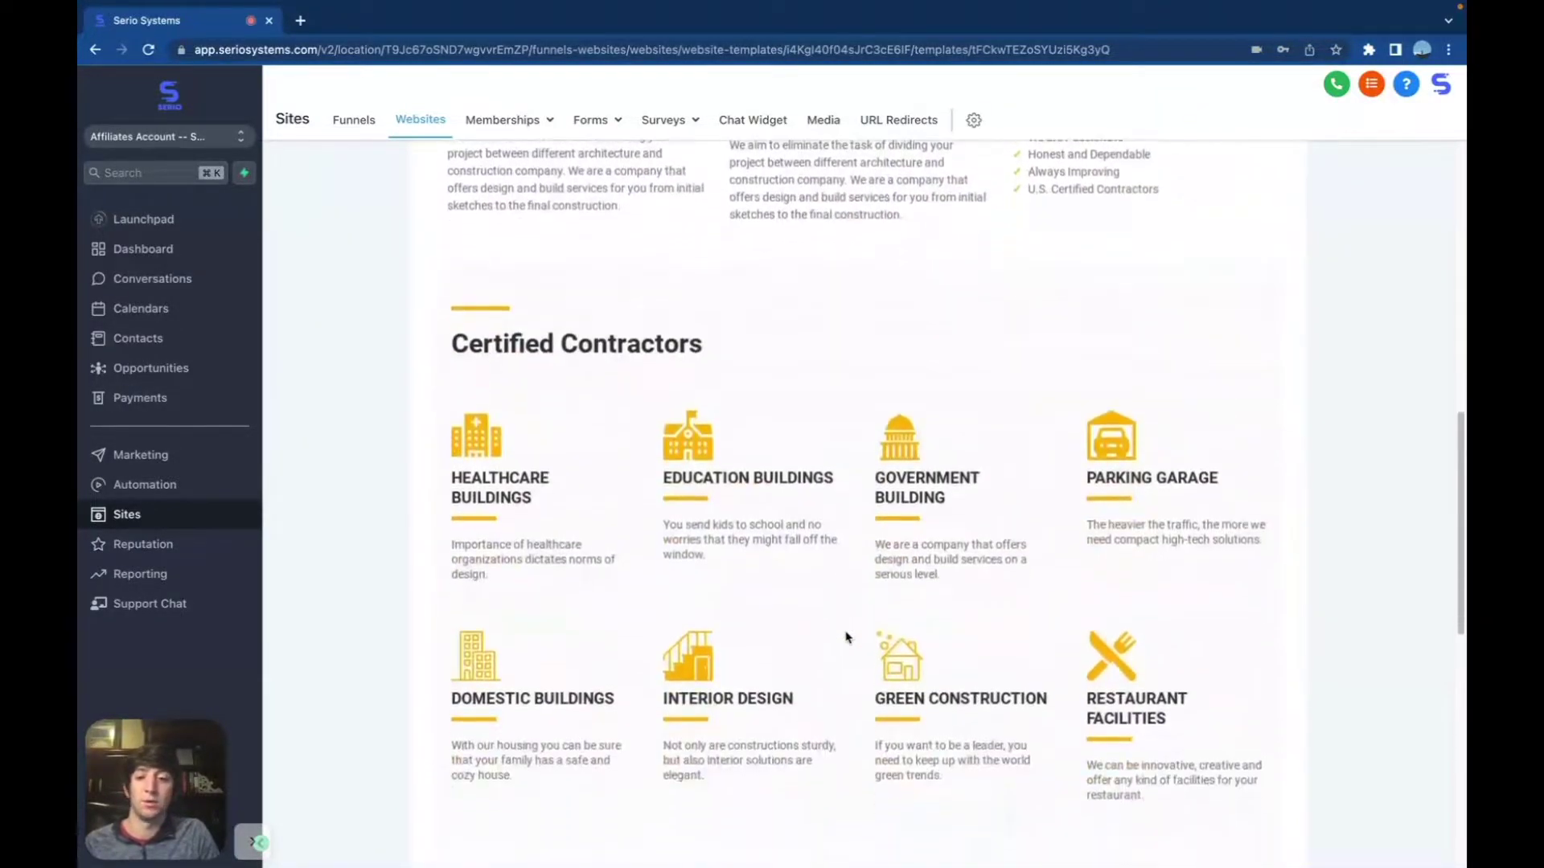
scroll(821, 681, "down", 5)
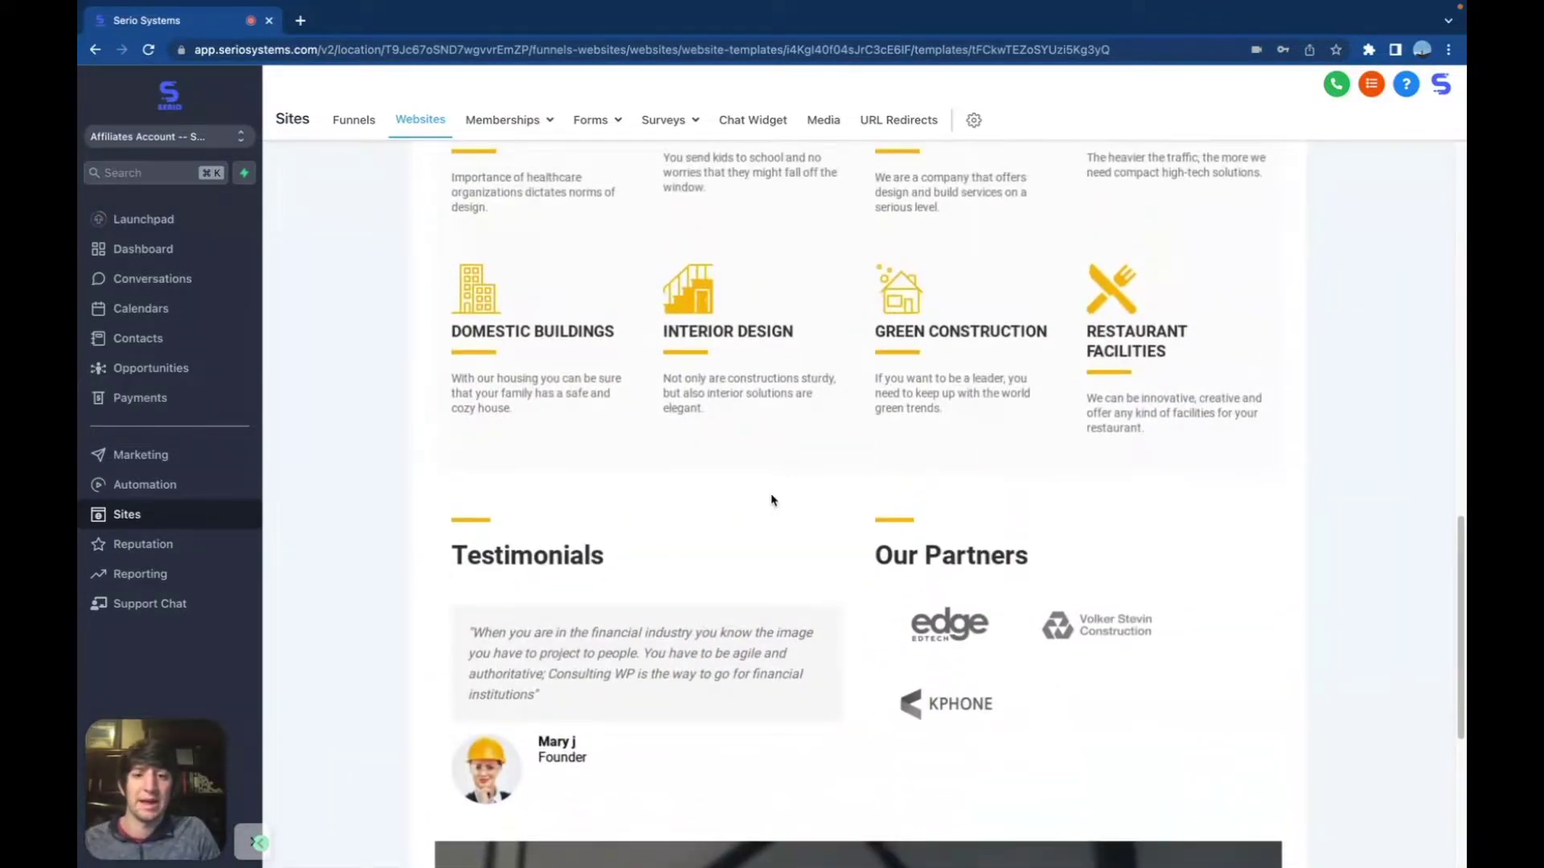
scroll(772, 500, "down", 4)
scroll(772, 499, "down", 4)
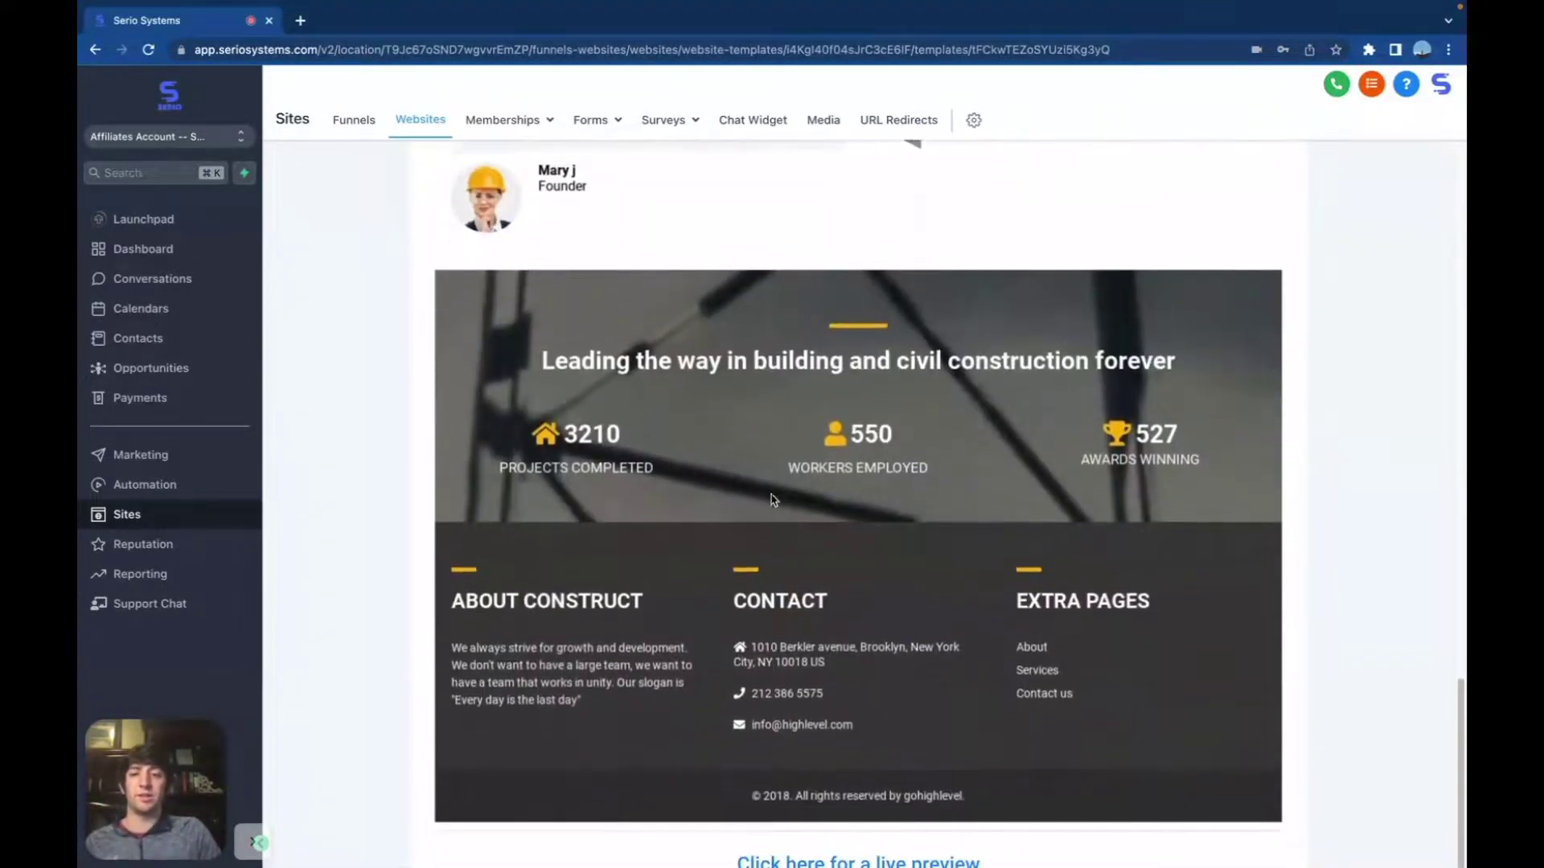
scroll(829, 424, "up", 20)
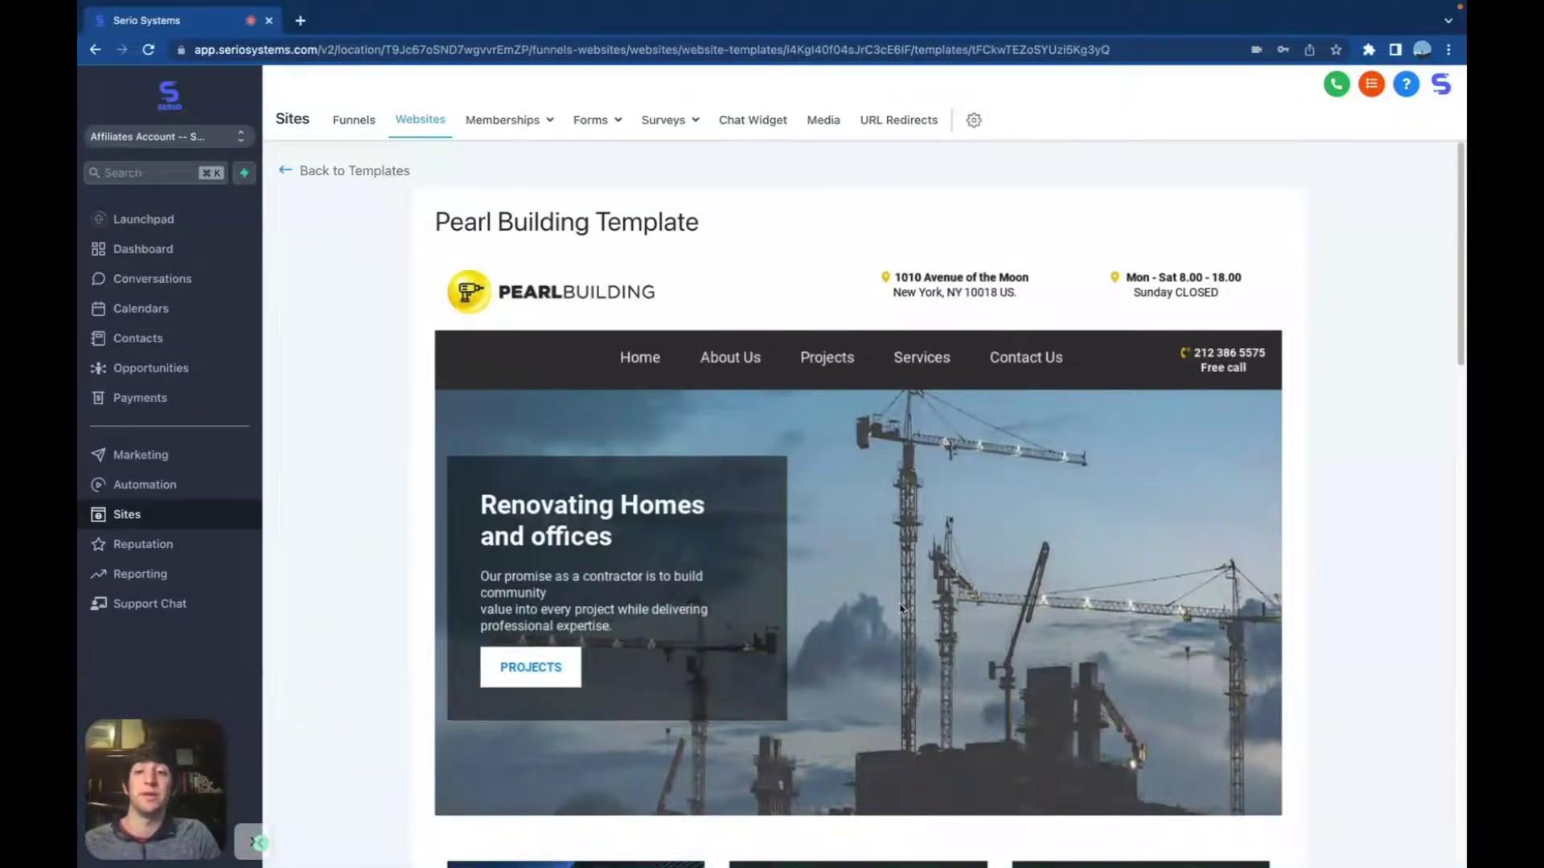
scroll(945, 618, "down", 1)
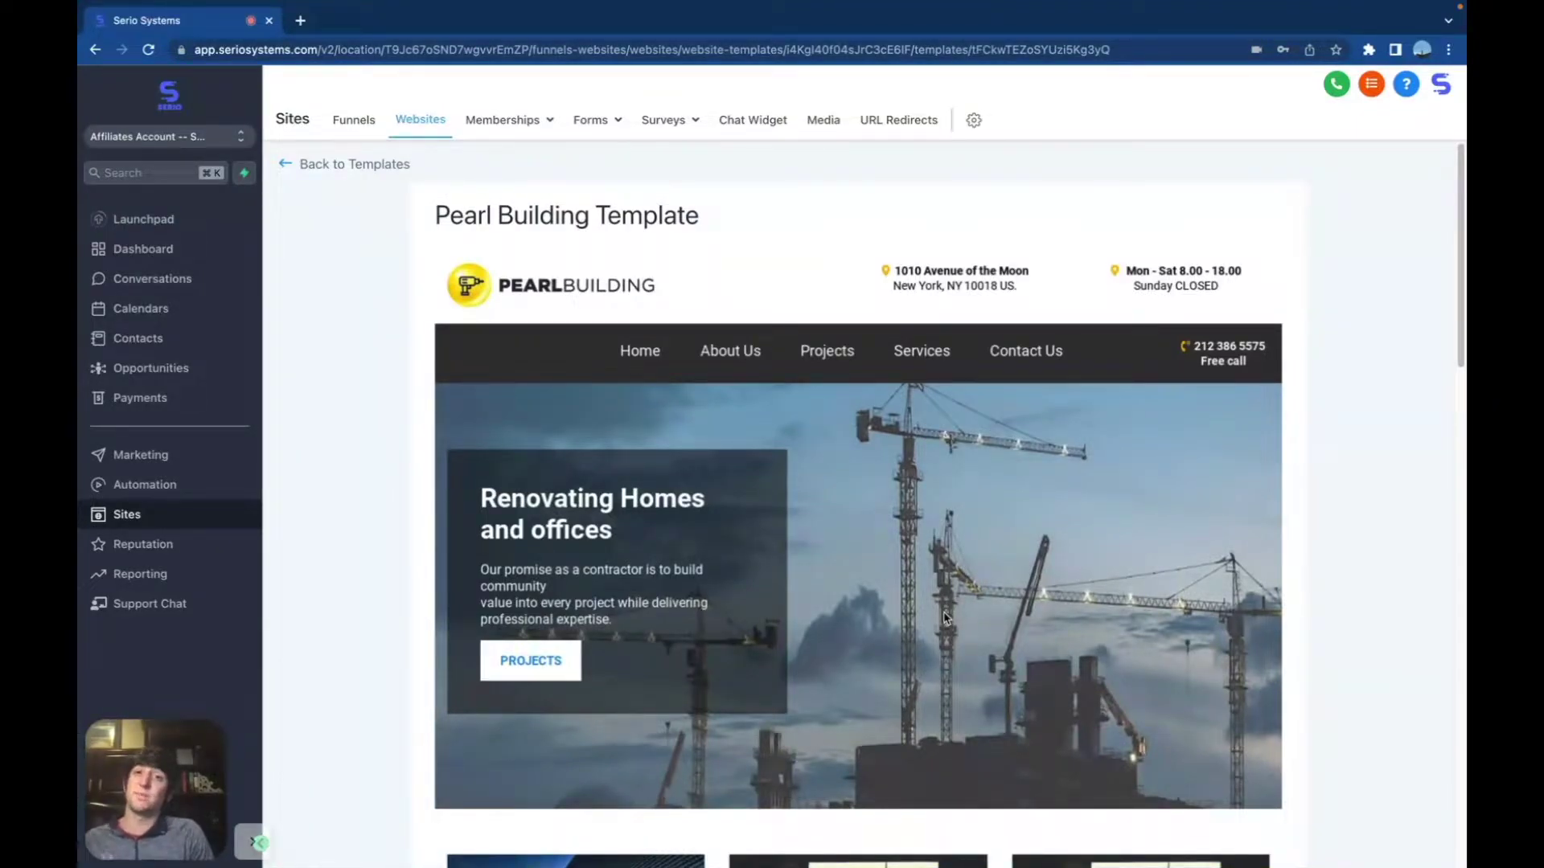
Return to the template categories and open the Comersilo - Life Insurance template from the Insurance category
key("super+bracketleft")
scroll(819, 711, "down", 5)
left_click(1300, 469)
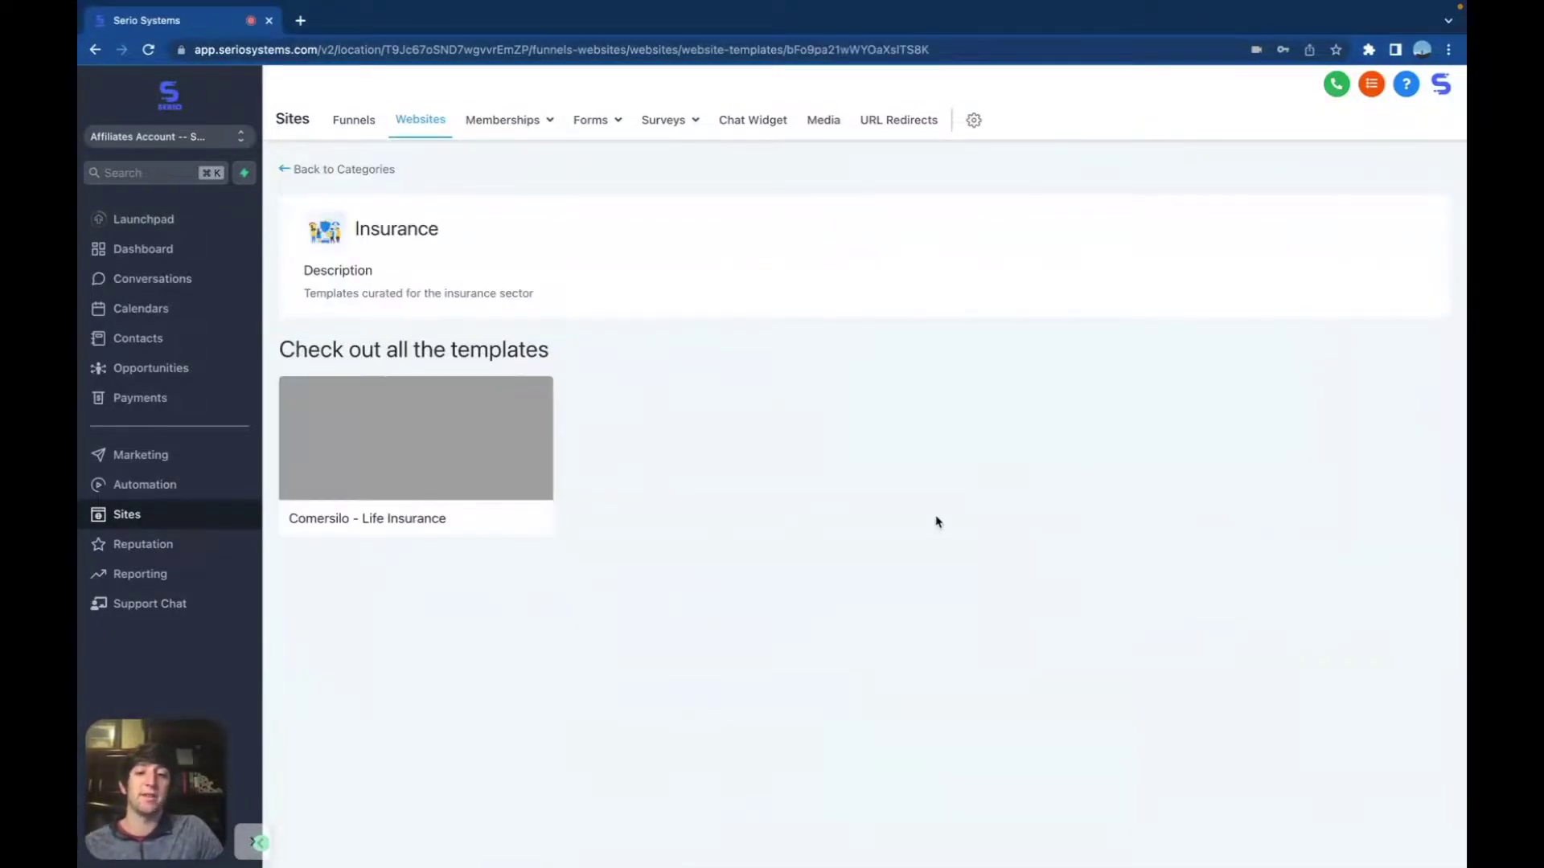
left_click(390, 469)
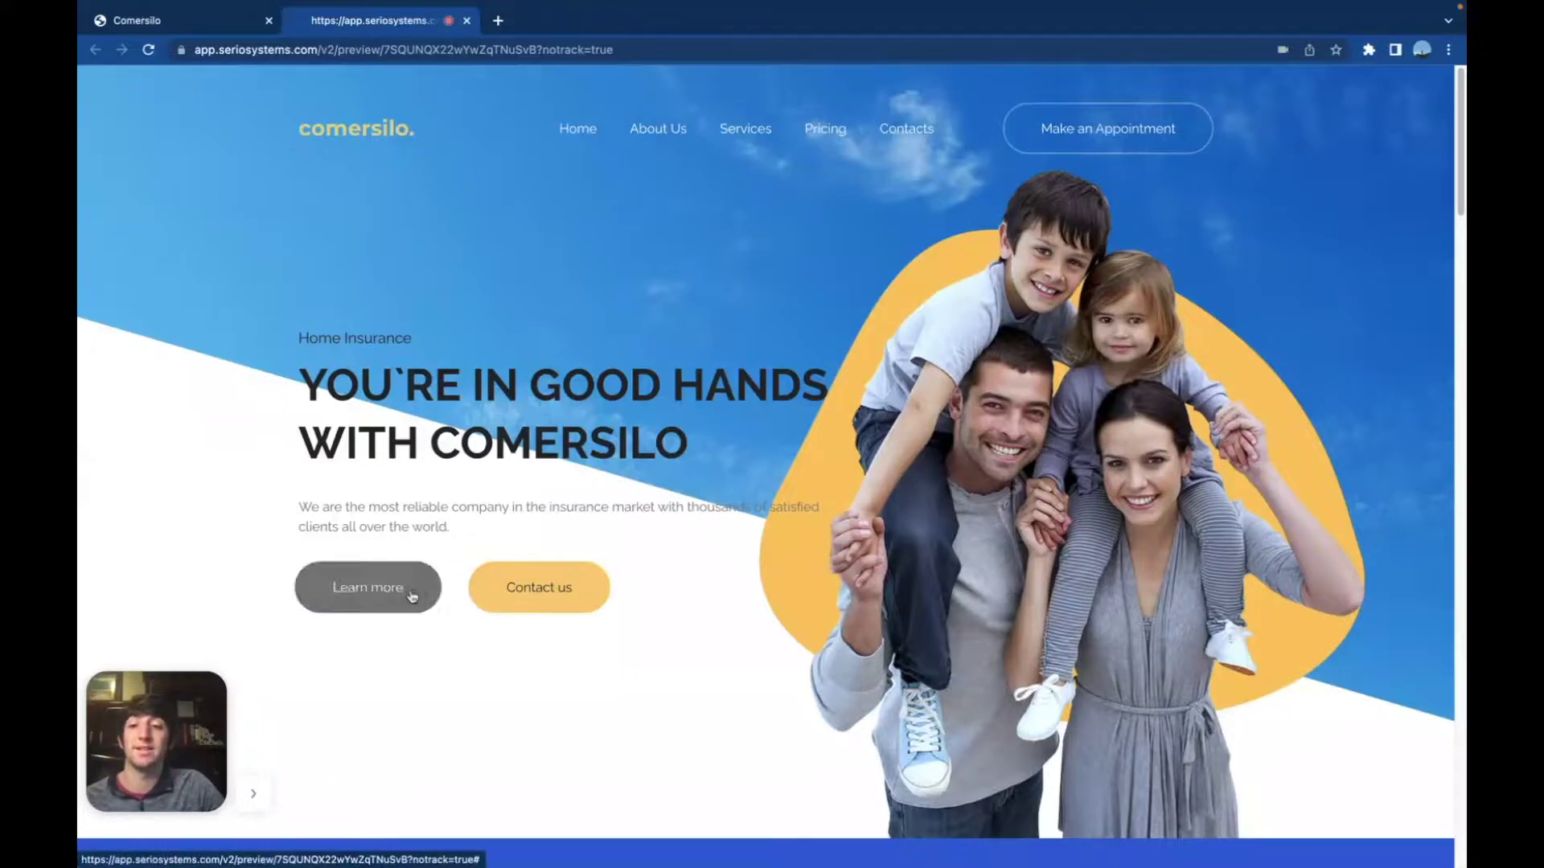
Examine the Comersilo site preview from the hero through the insurance services, Why Comersilo and statistics sections
scroll(691, 666, "down", 2)
scroll(691, 666, "down", 7)
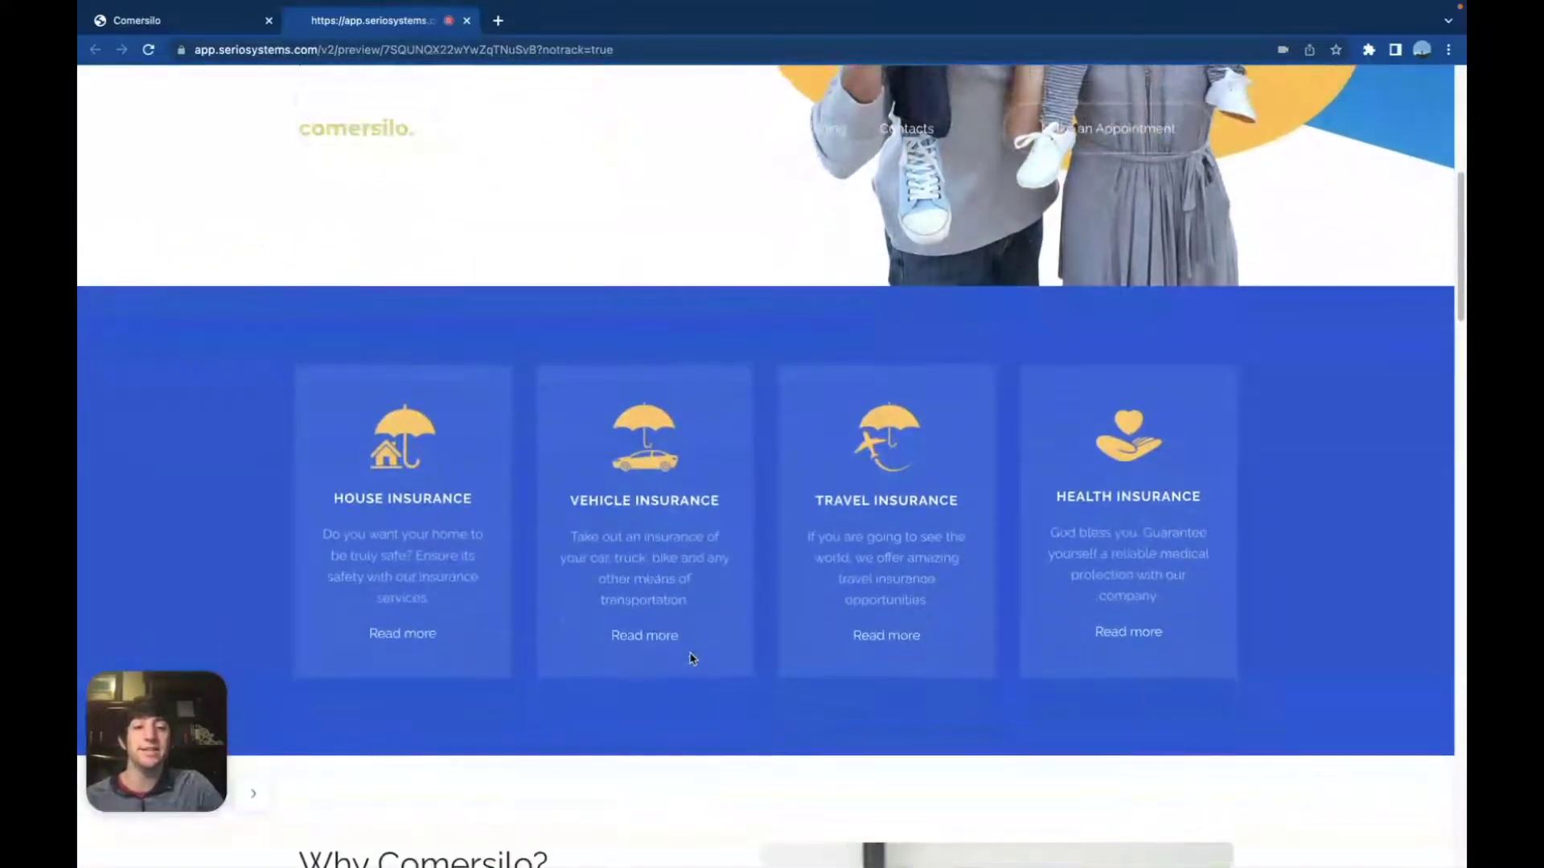
scroll(689, 659, "down", 6)
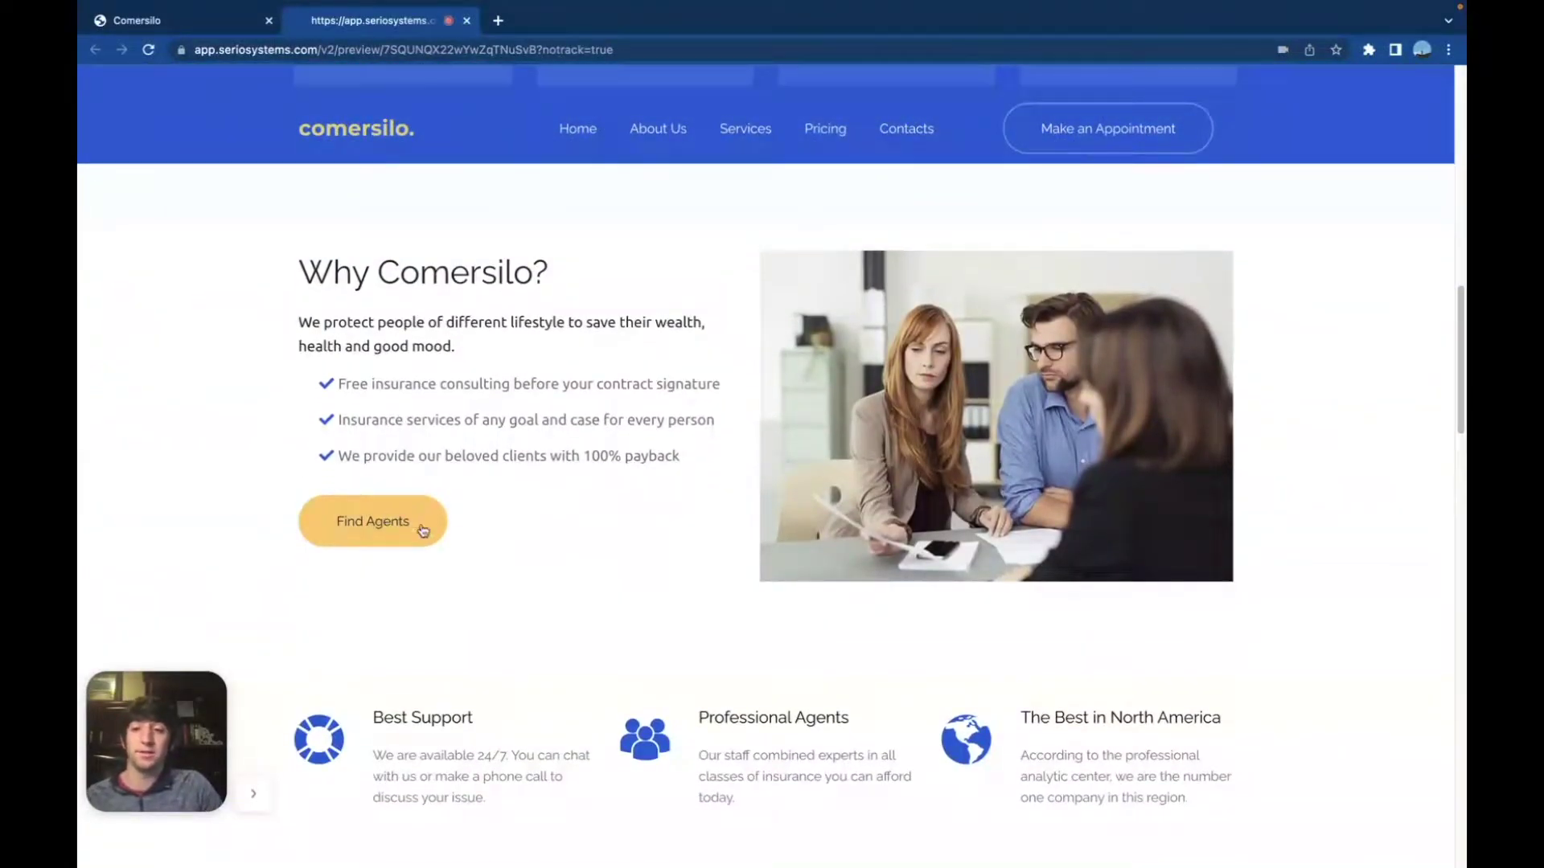
scroll(624, 559, "down", 1)
scroll(620, 652, "down", 4)
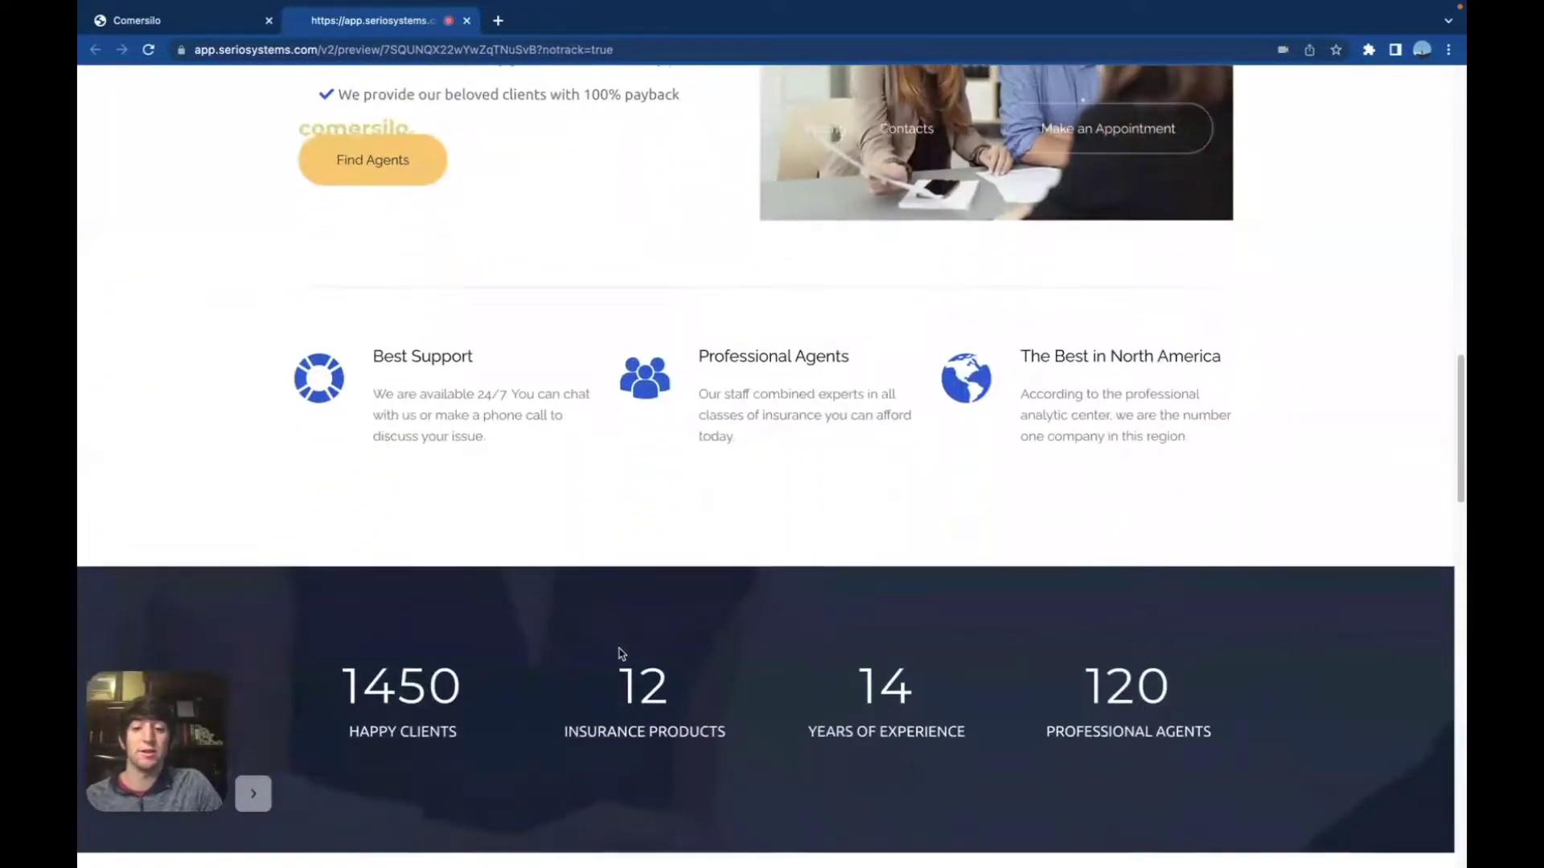
scroll(625, 692, "down", 2)
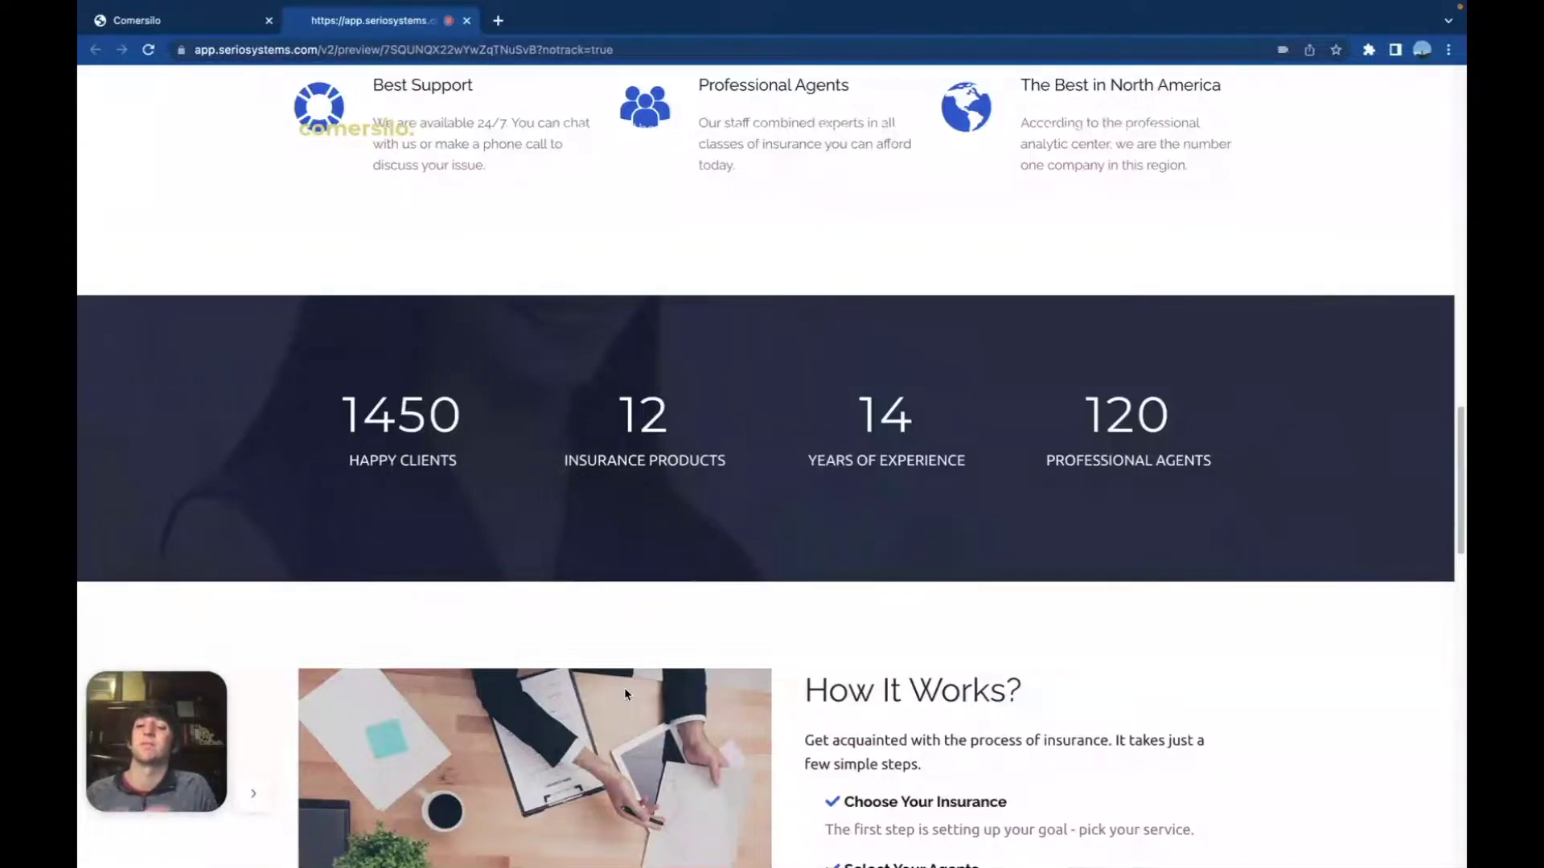
scroll(700, 562, "up", 10)
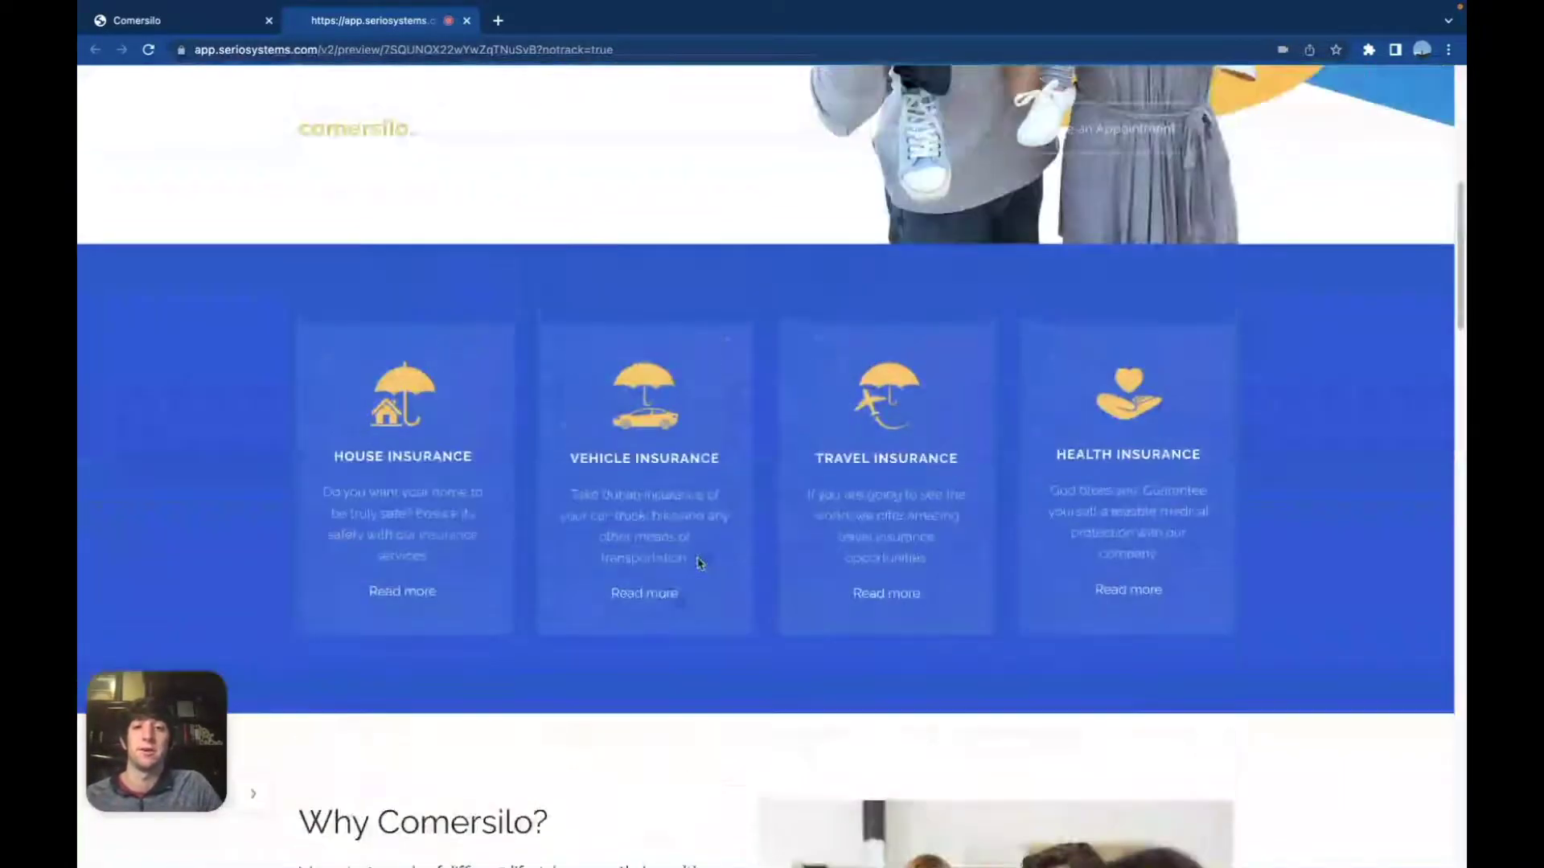
scroll(699, 562, "up", 5)
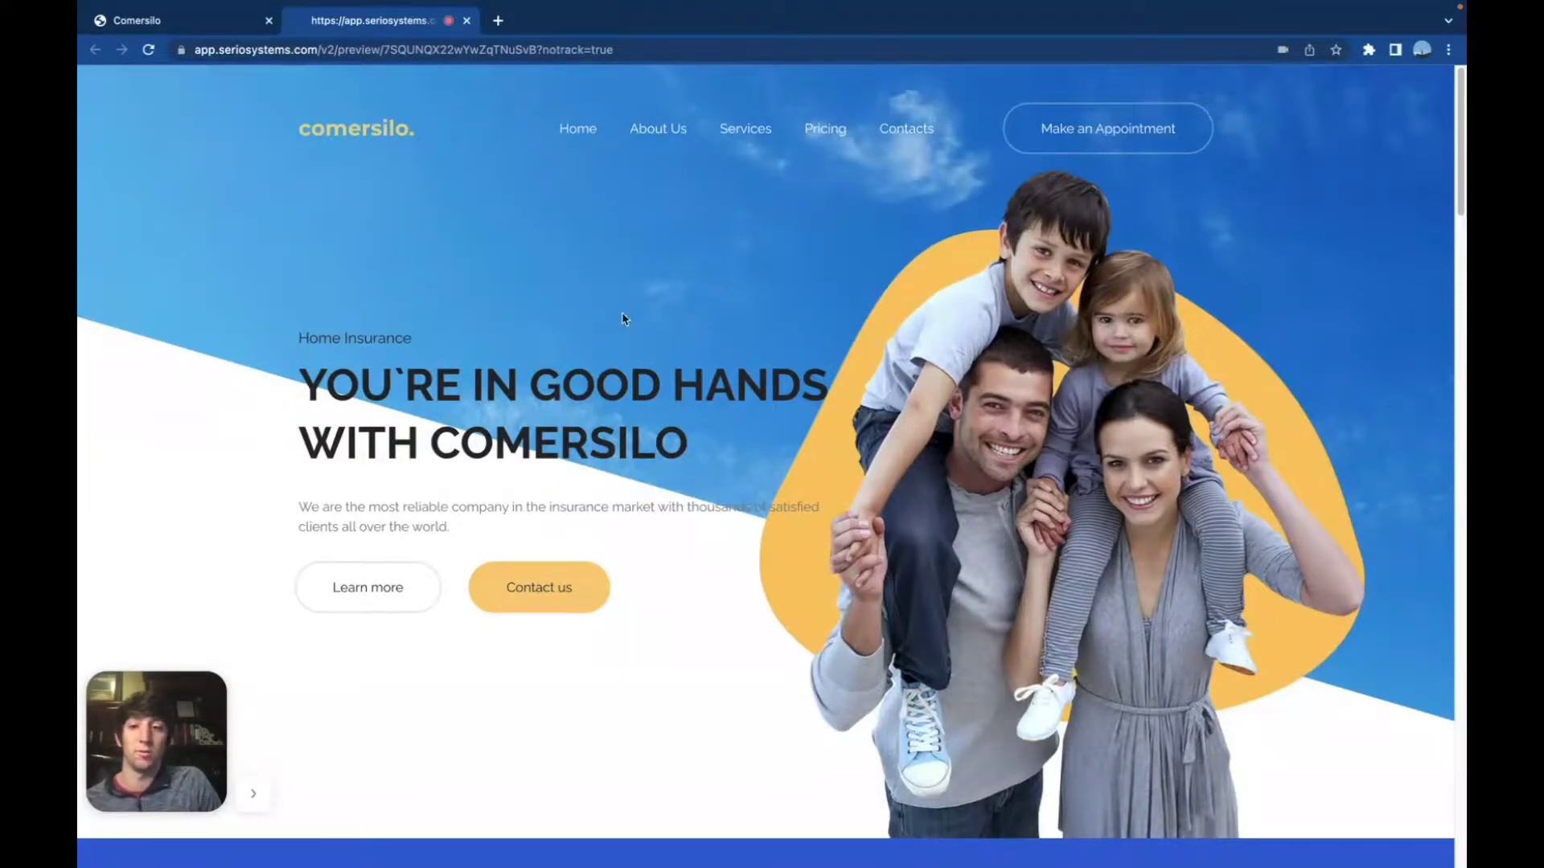
Examine the full Comersilo preview down to How It Works, the client comments, contact details and footer
scroll(732, 553, "down", 10)
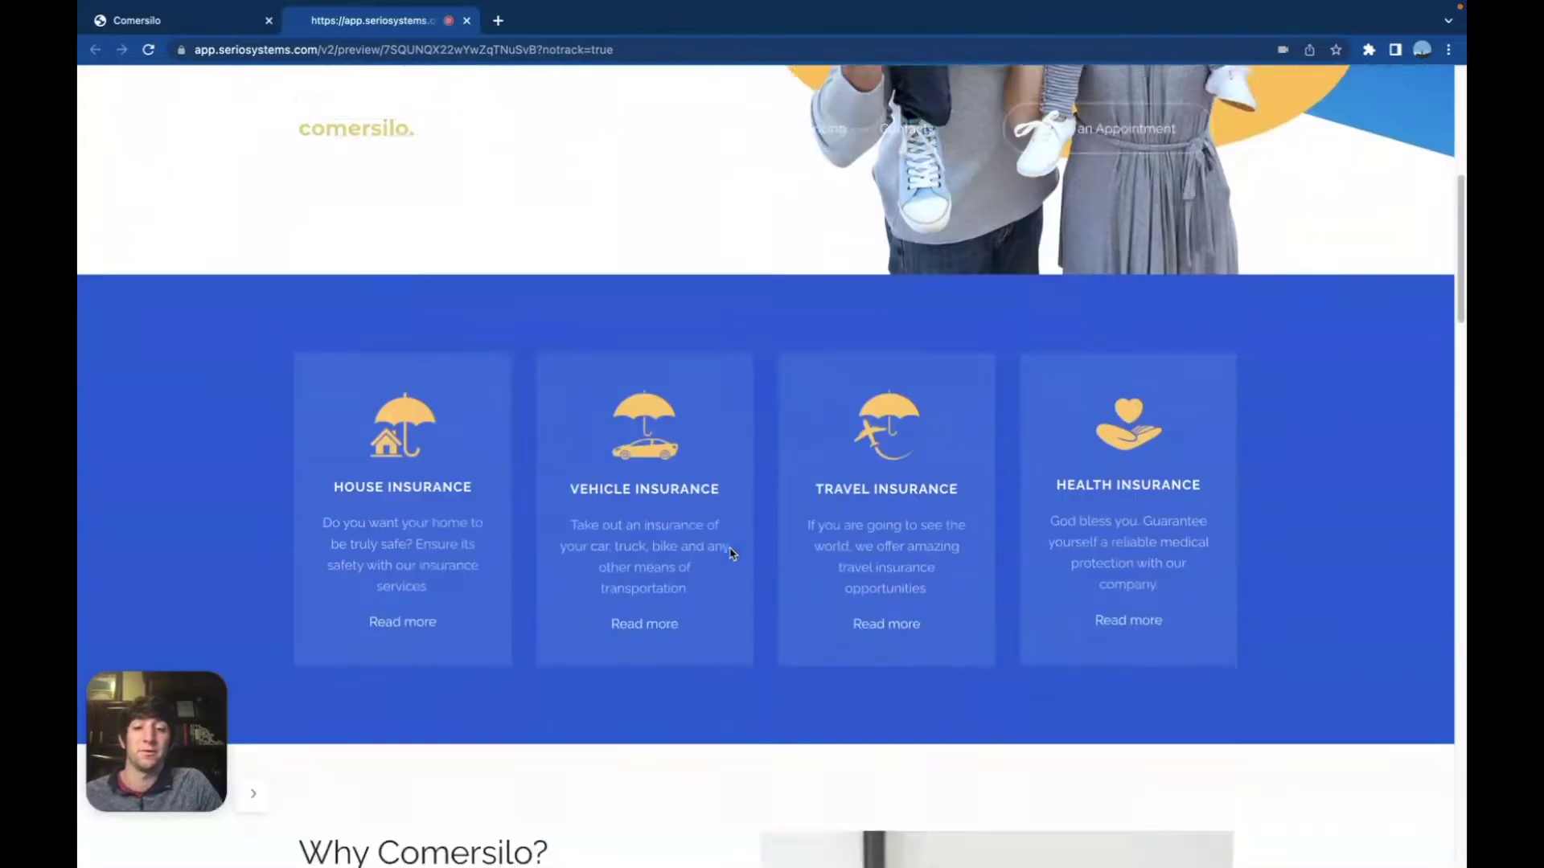
scroll(732, 553, "down", 2)
scroll(980, 561, "down", 5)
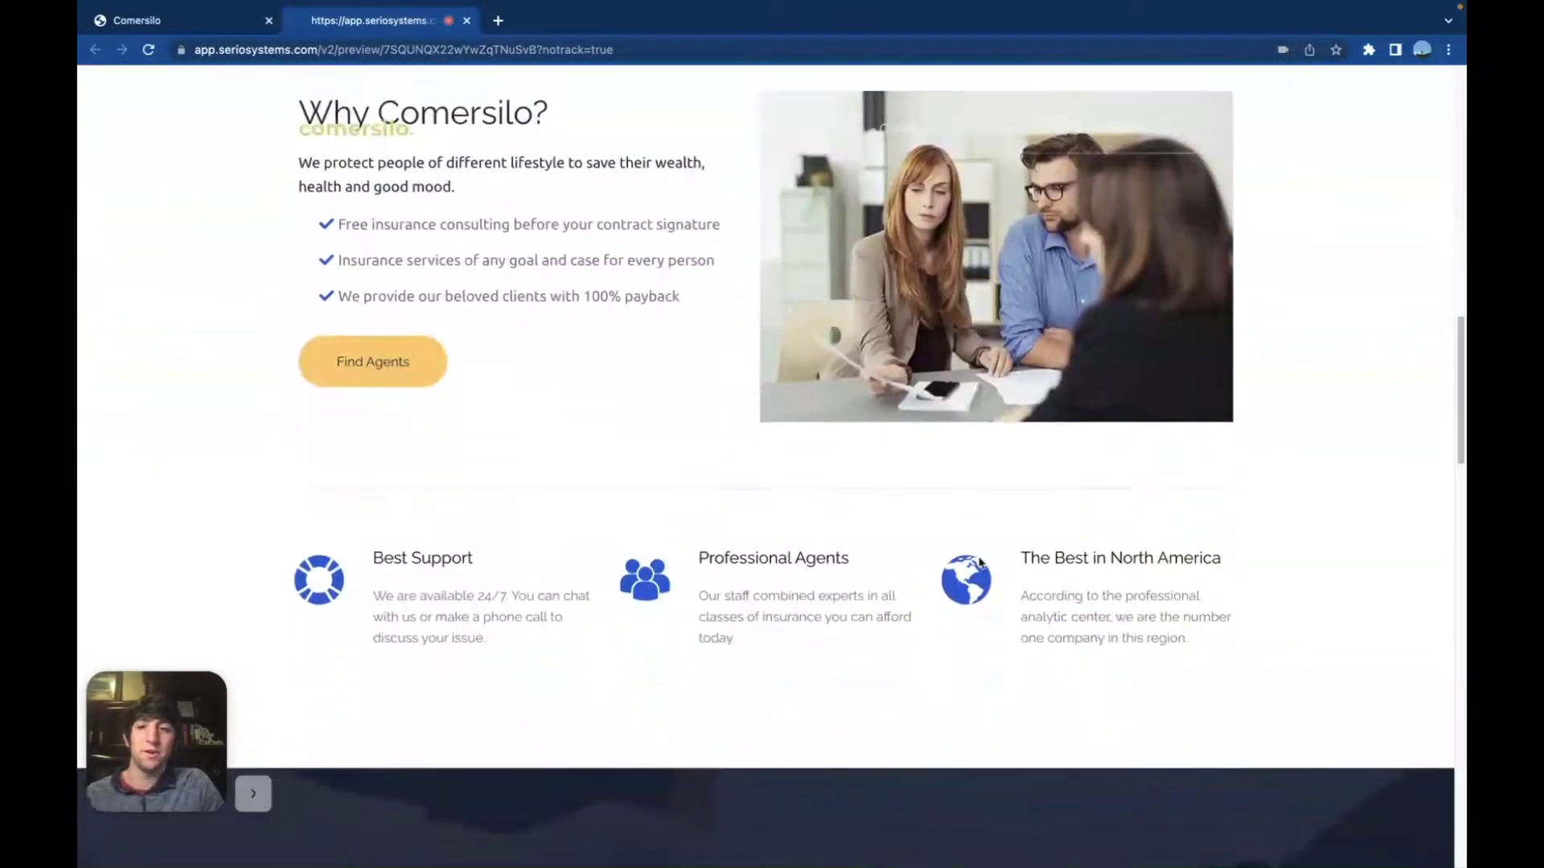
scroll(980, 561, "down", 8)
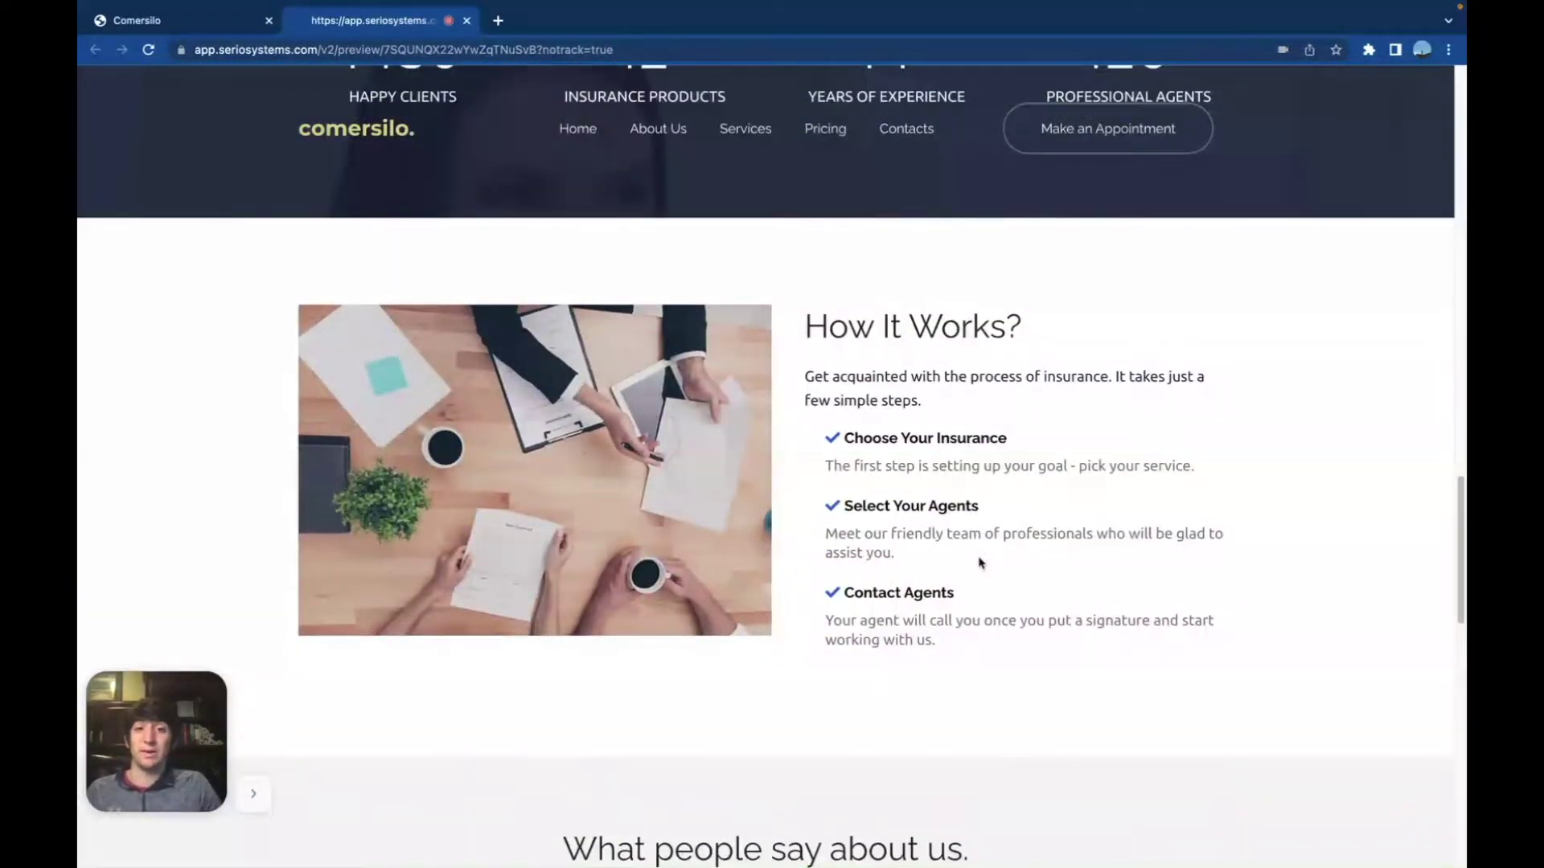
scroll(980, 561, "down", 6)
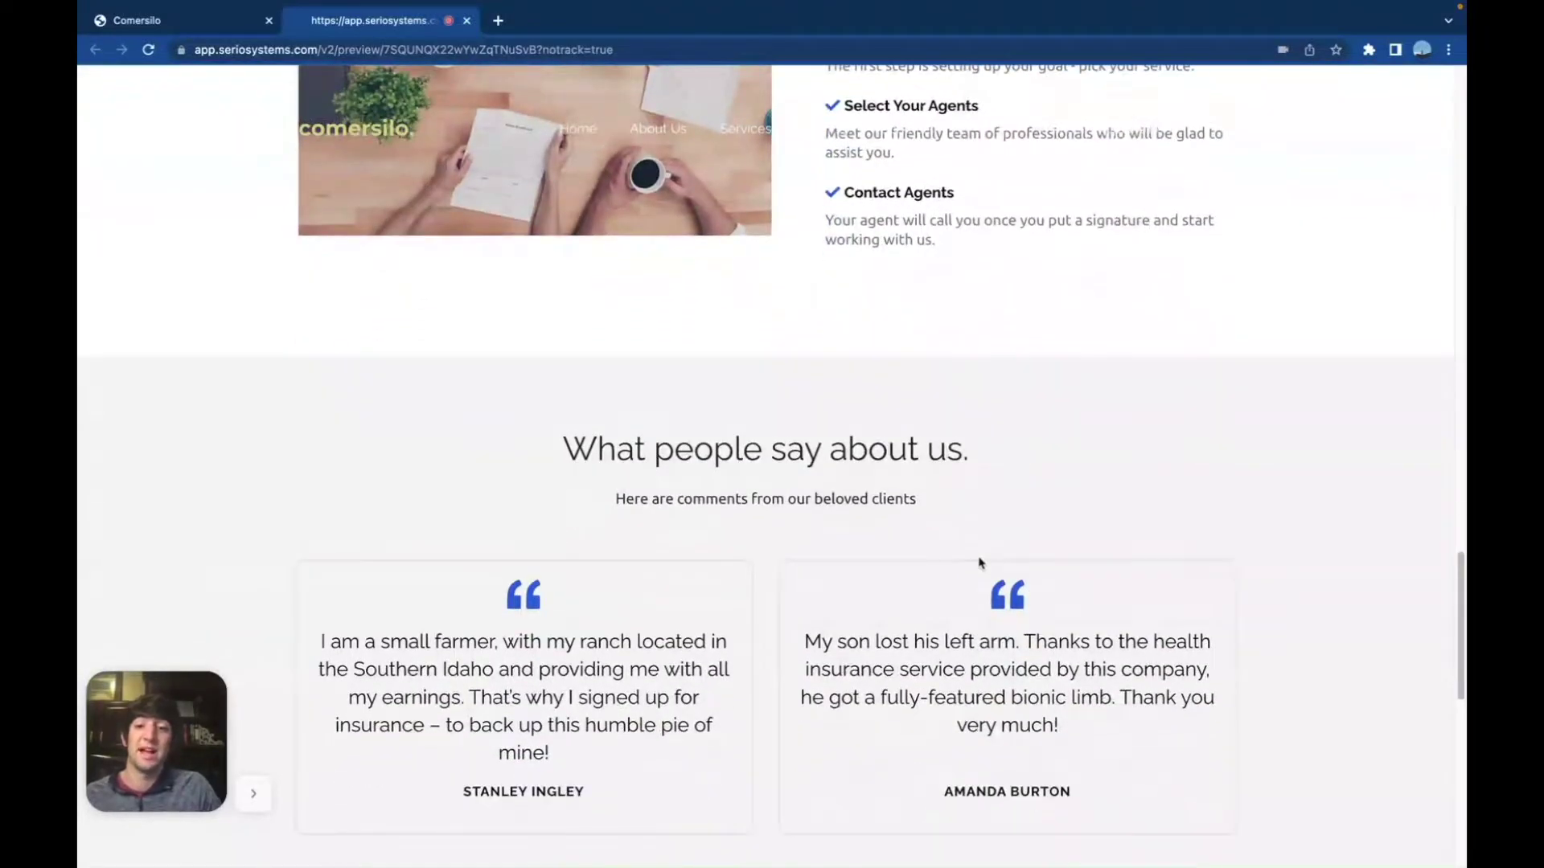
scroll(980, 561, "down", 10)
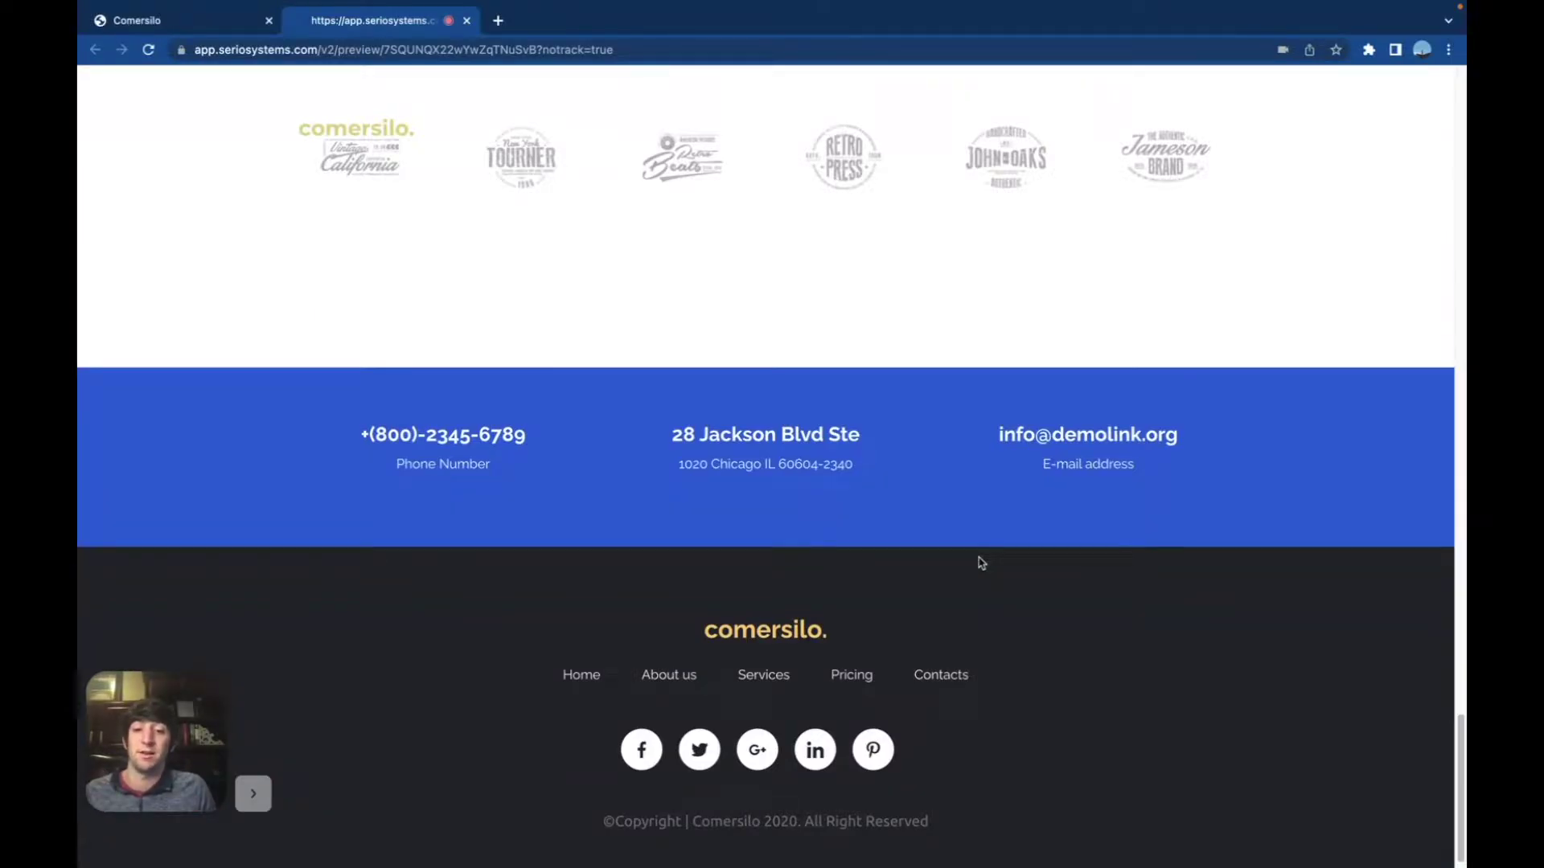
scroll(917, 512, "up", 20)
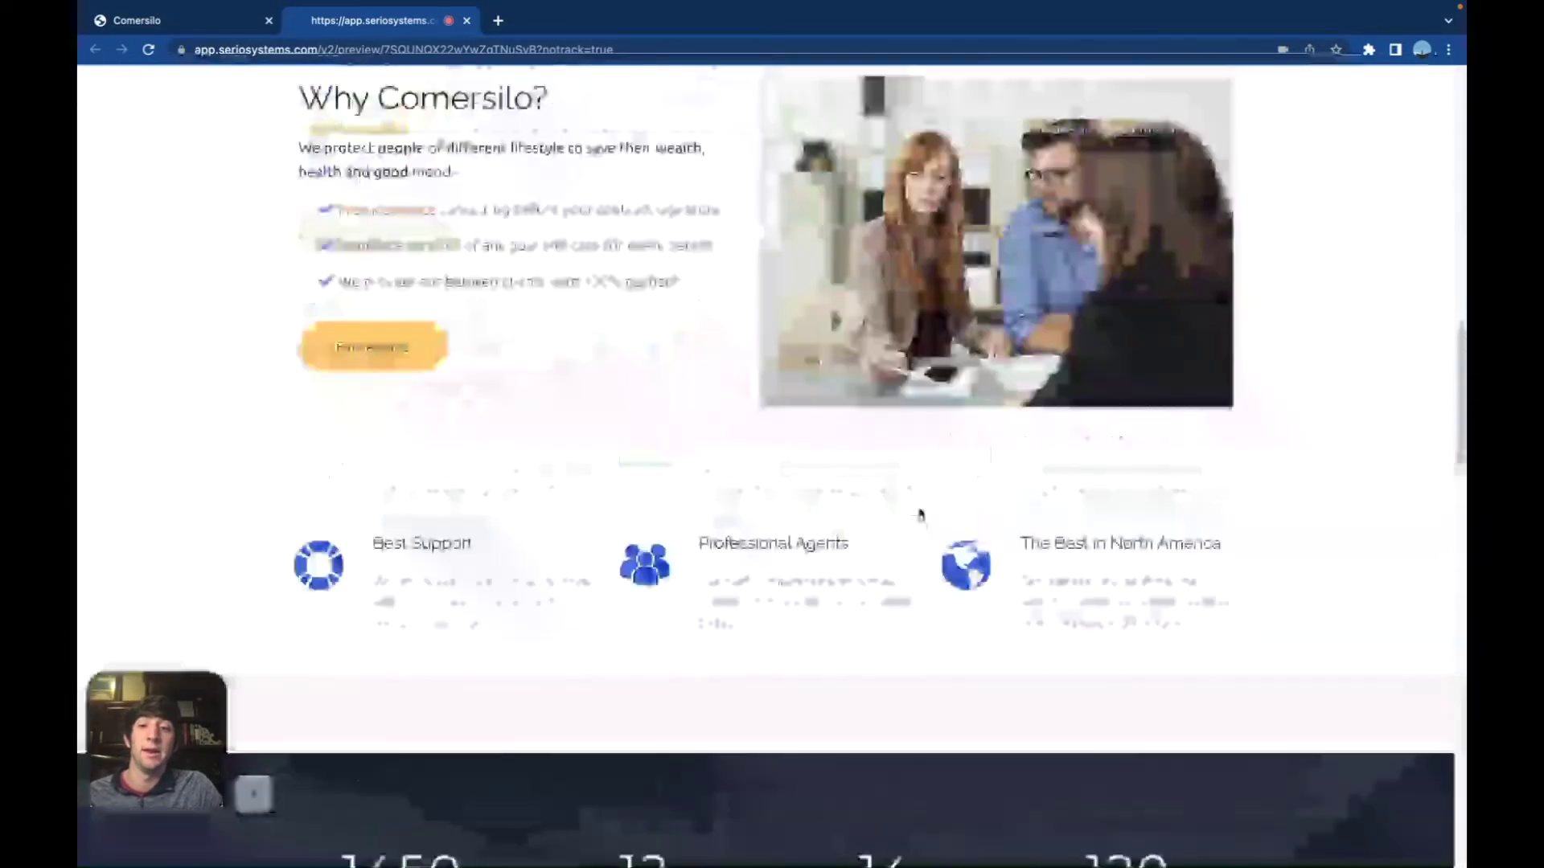
scroll(920, 513, "up", 10)
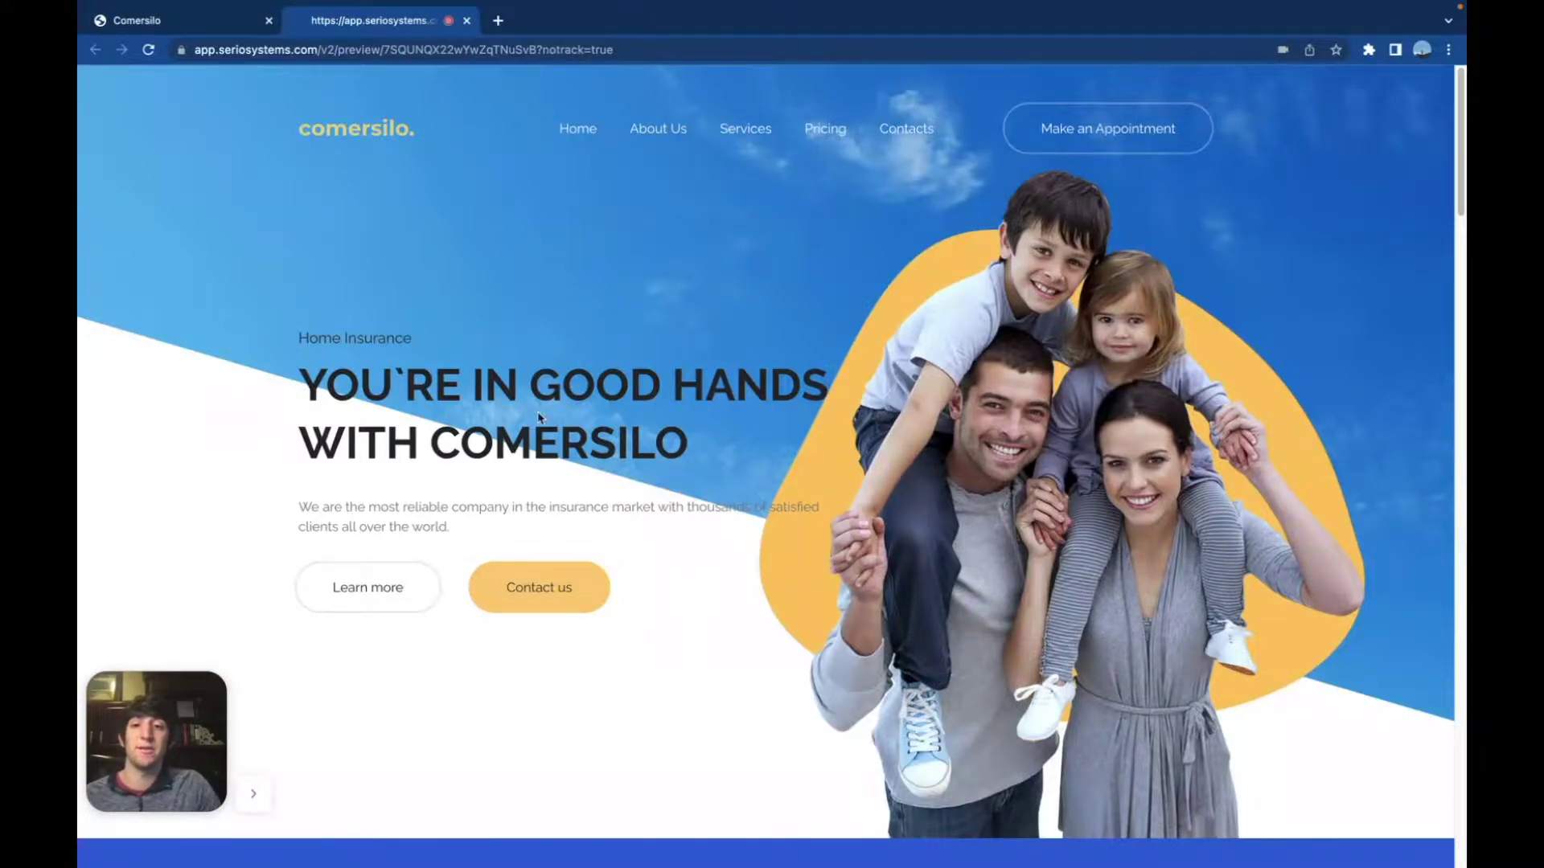
scroll(656, 448, "down", 1)
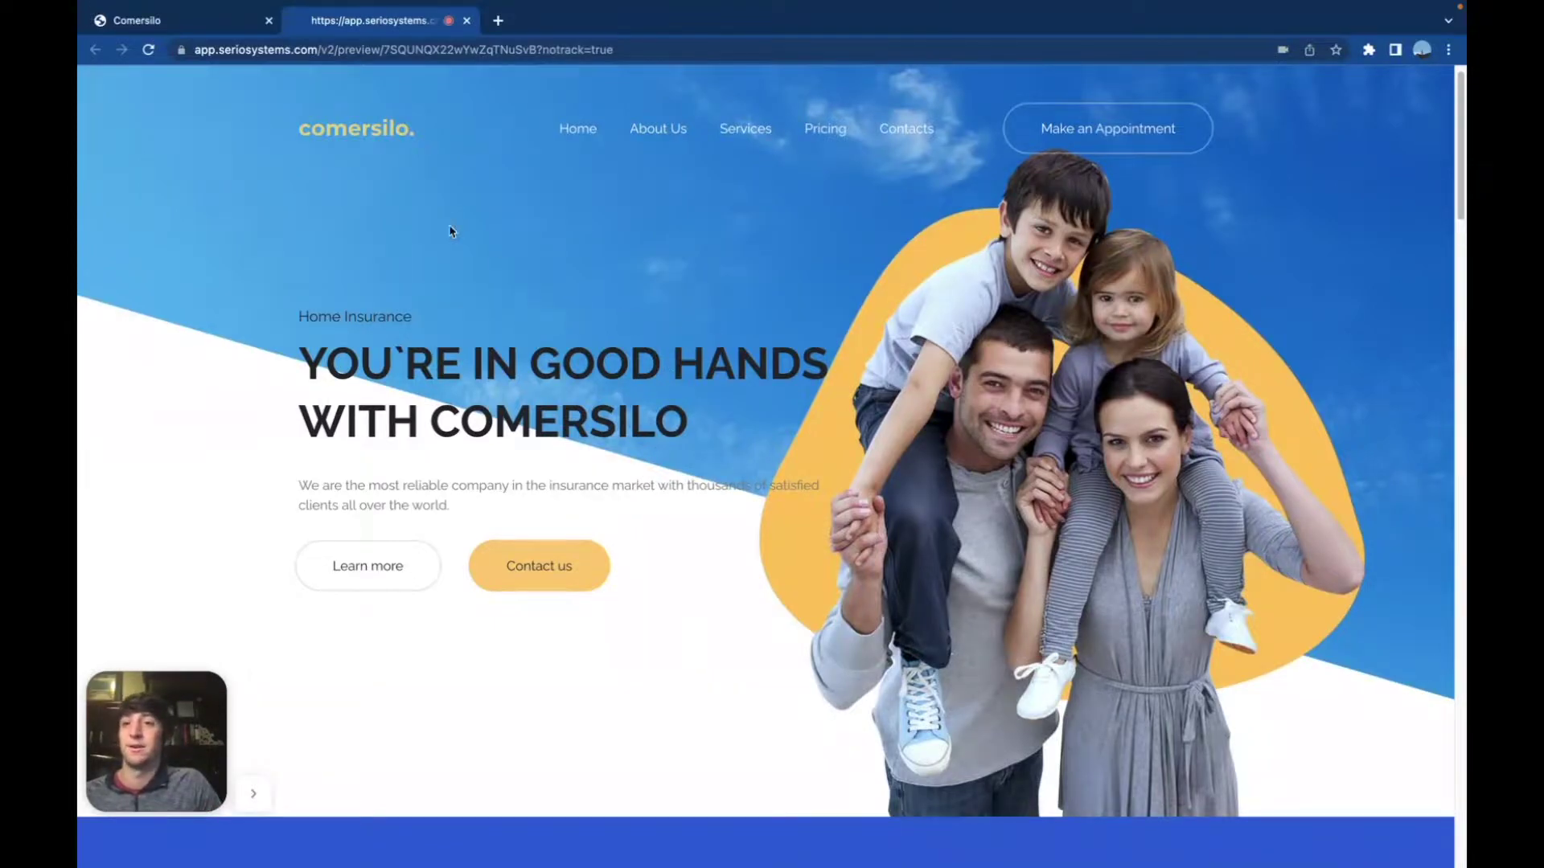
Return to the Comersilo page builder and examine the hero section and the four insurance service cards
left_click(201, 20)
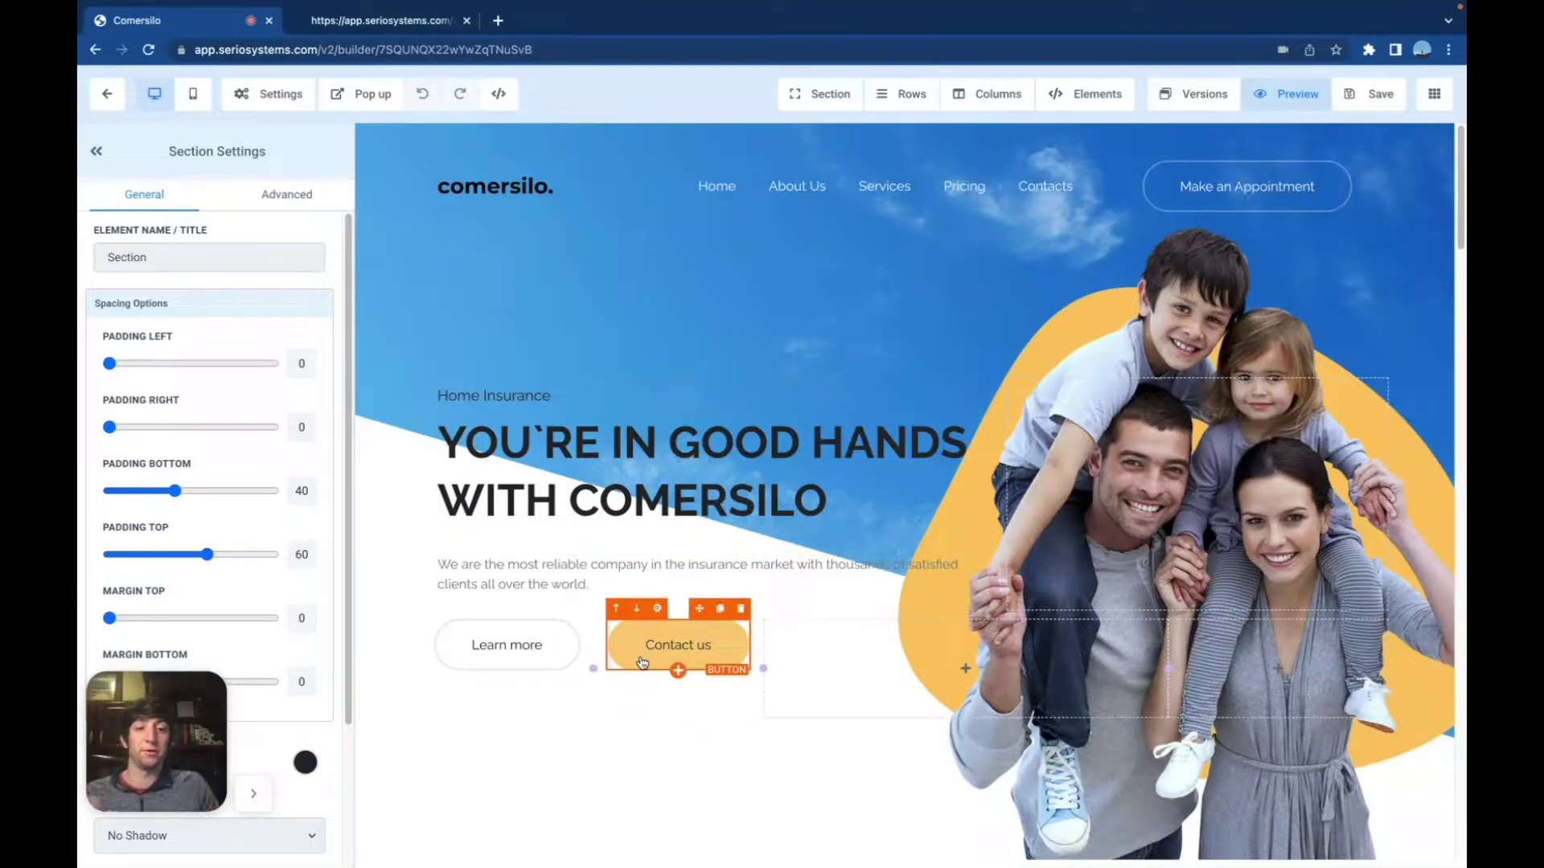
scroll(913, 608, "down", 3)
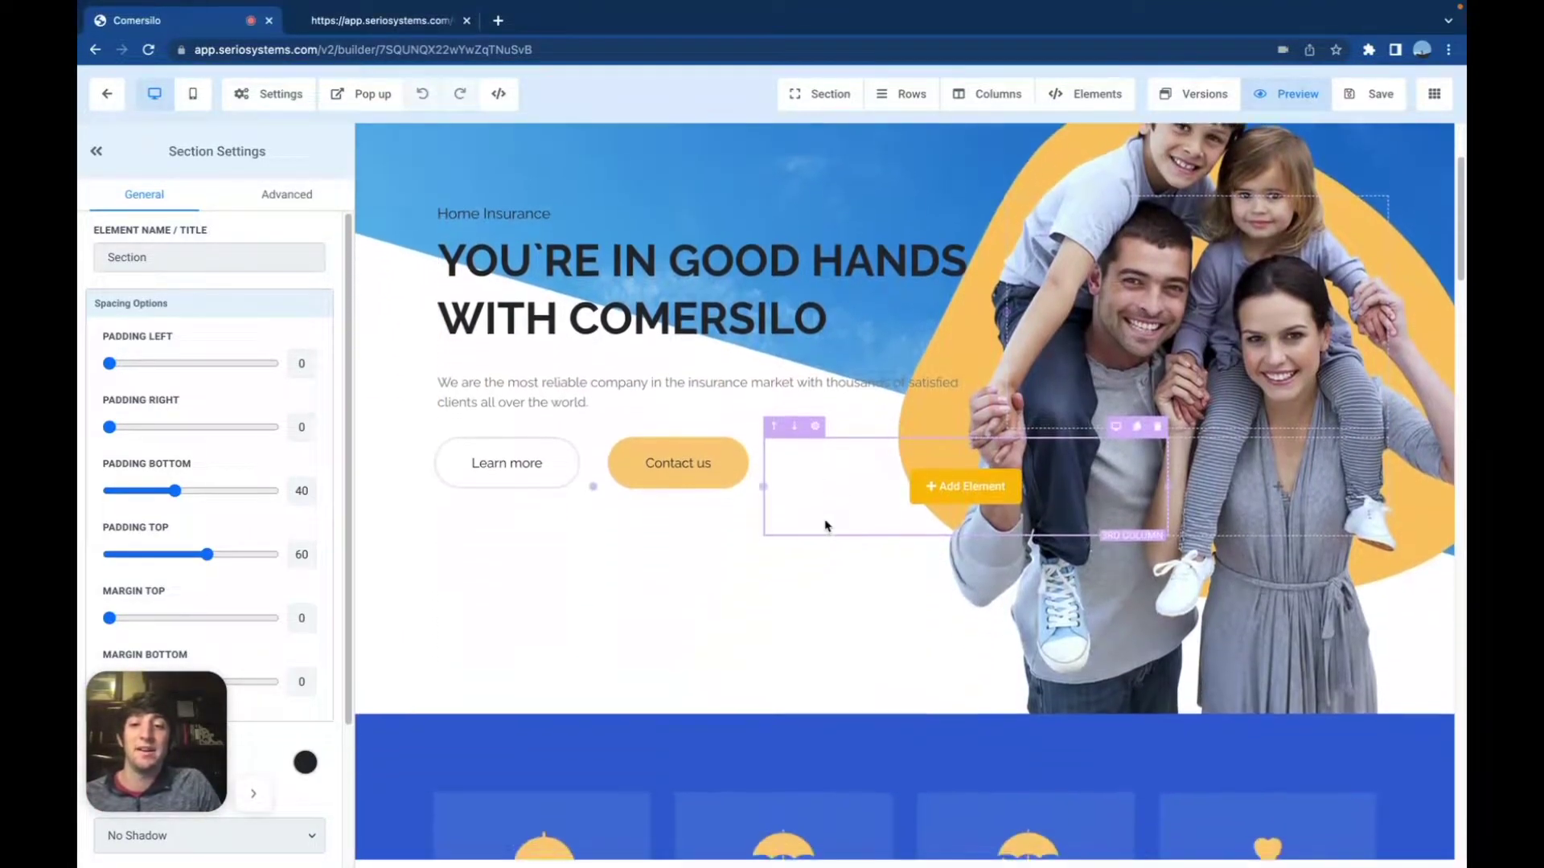
scroll(667, 531, "down", 2)
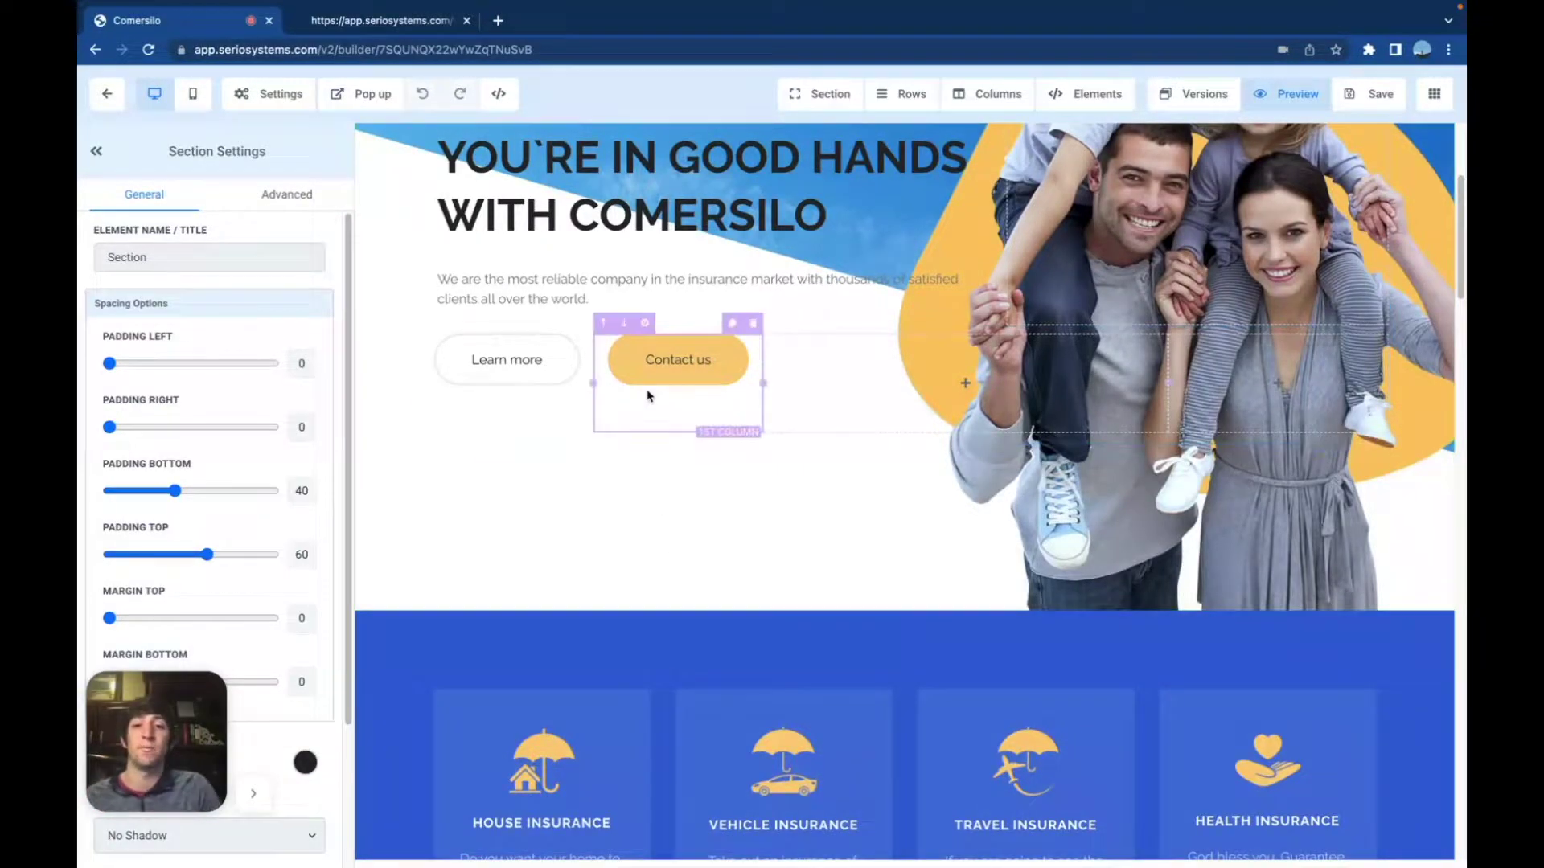
scroll(706, 528, "down", 1)
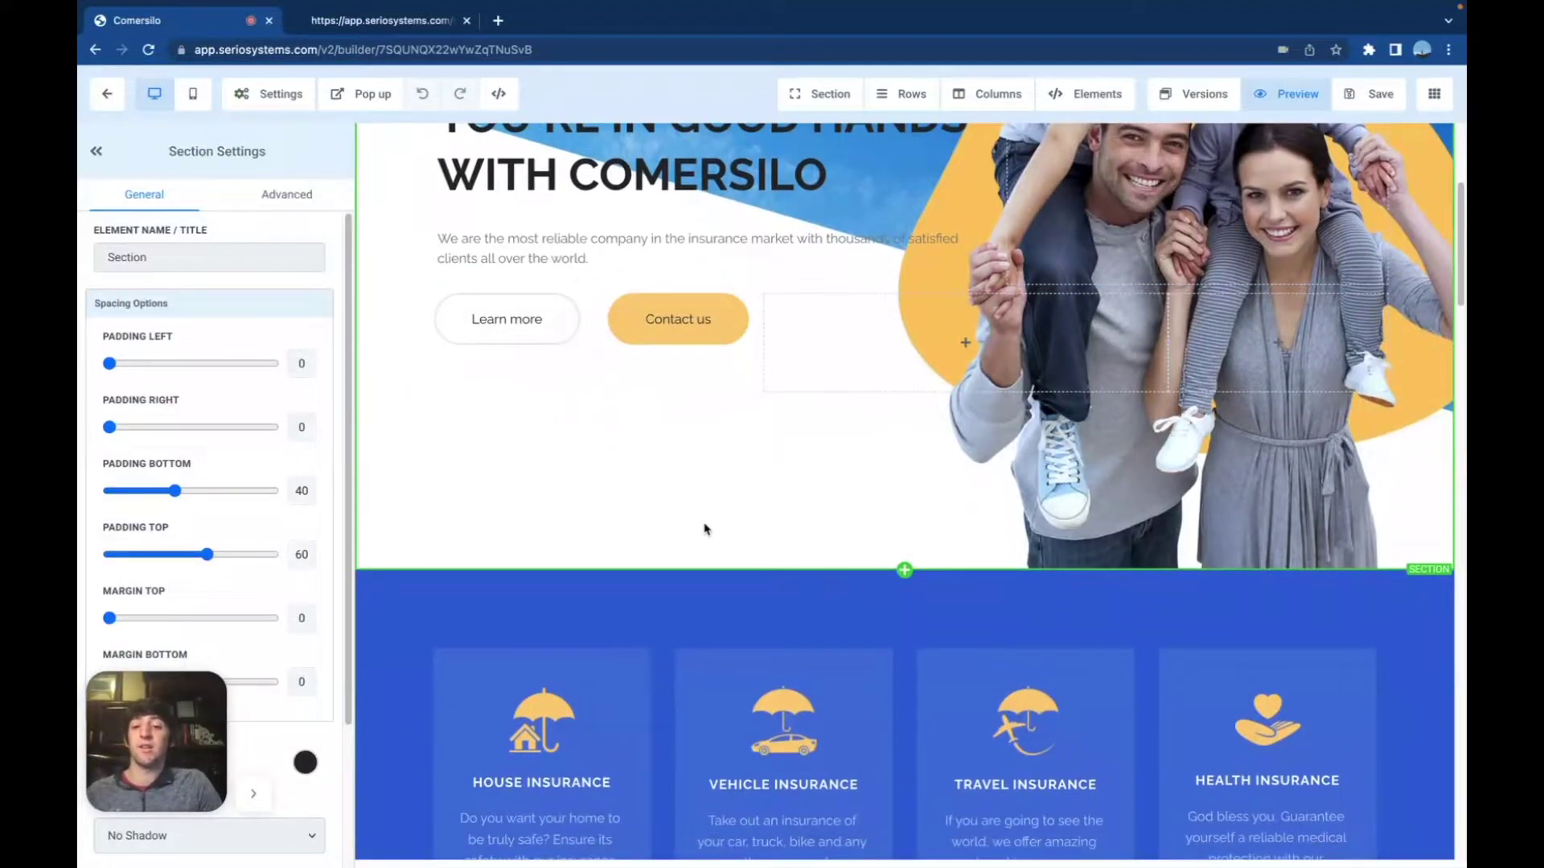
scroll(734, 576, "down", 1)
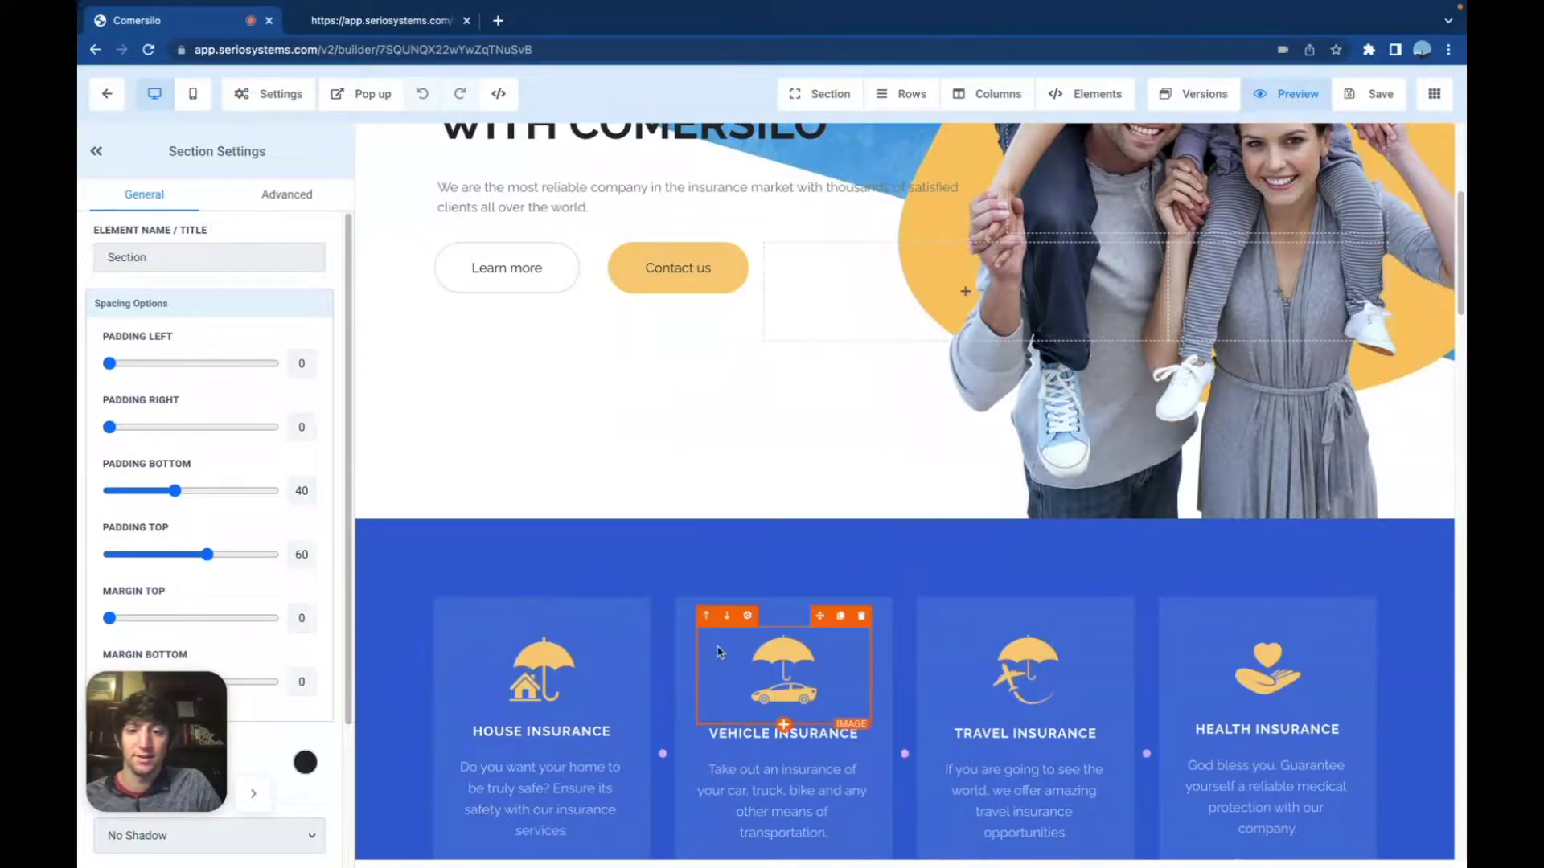
scroll(736, 642, "down", 1)
scroll(736, 642, "down", 1)
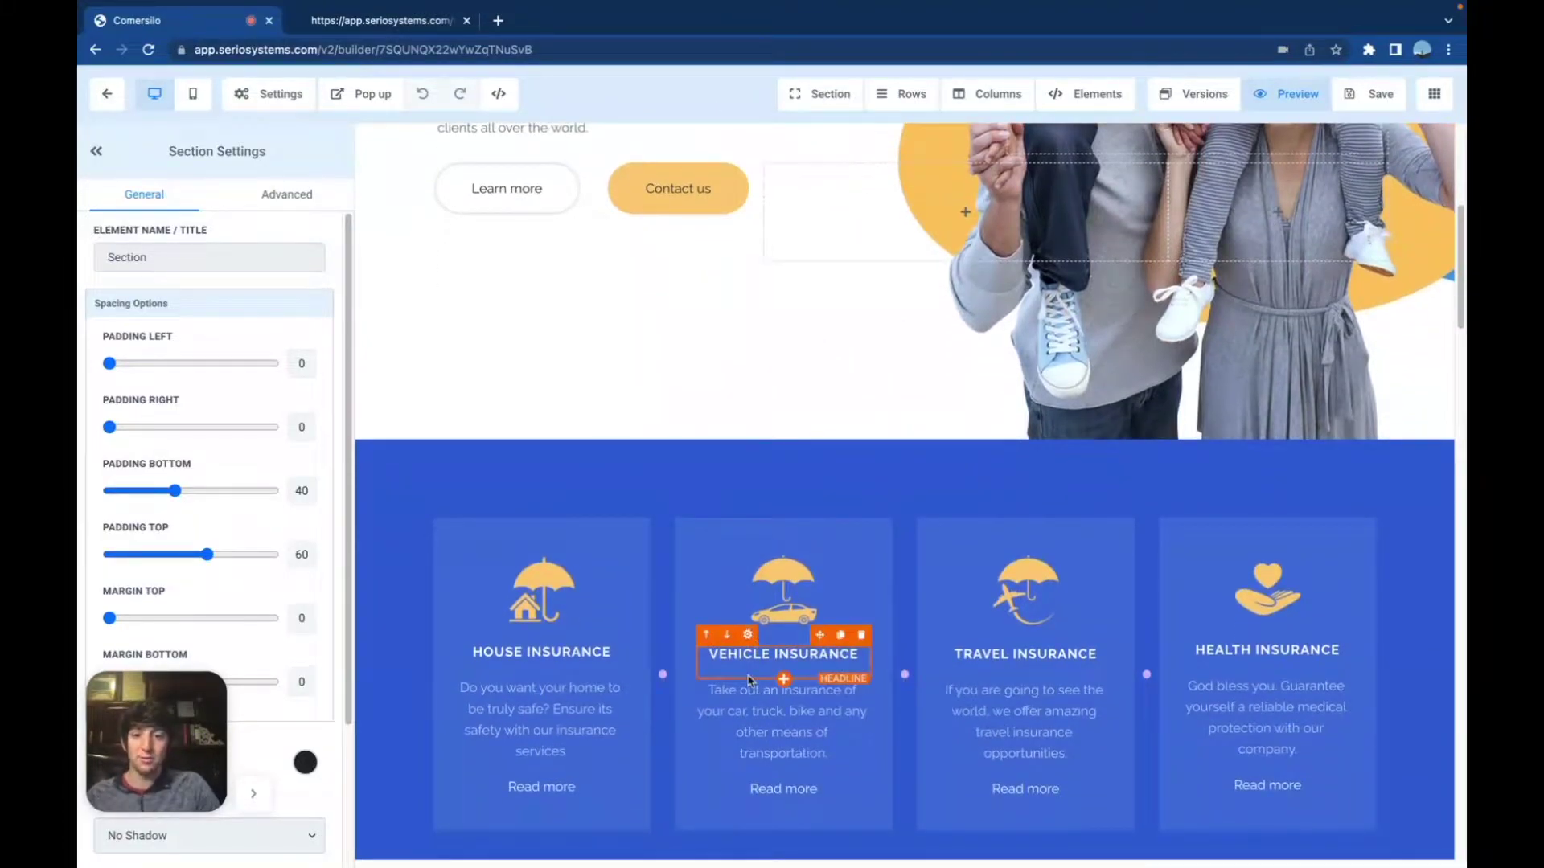
scroll(178, 340, "down", 3)
scroll(179, 339, "up", 3)
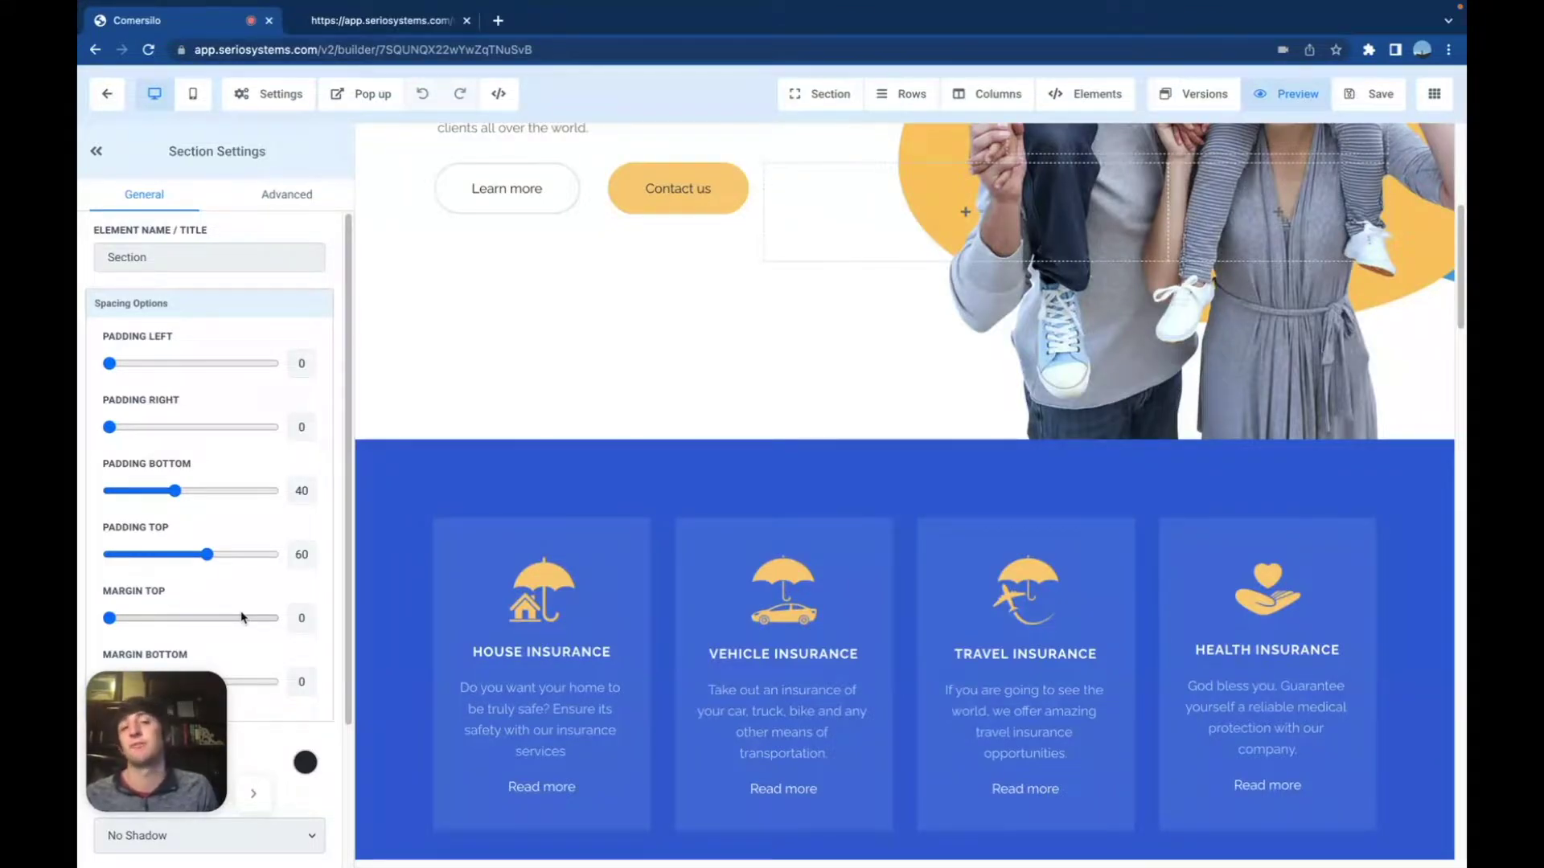
scroll(510, 359, "up", 5)
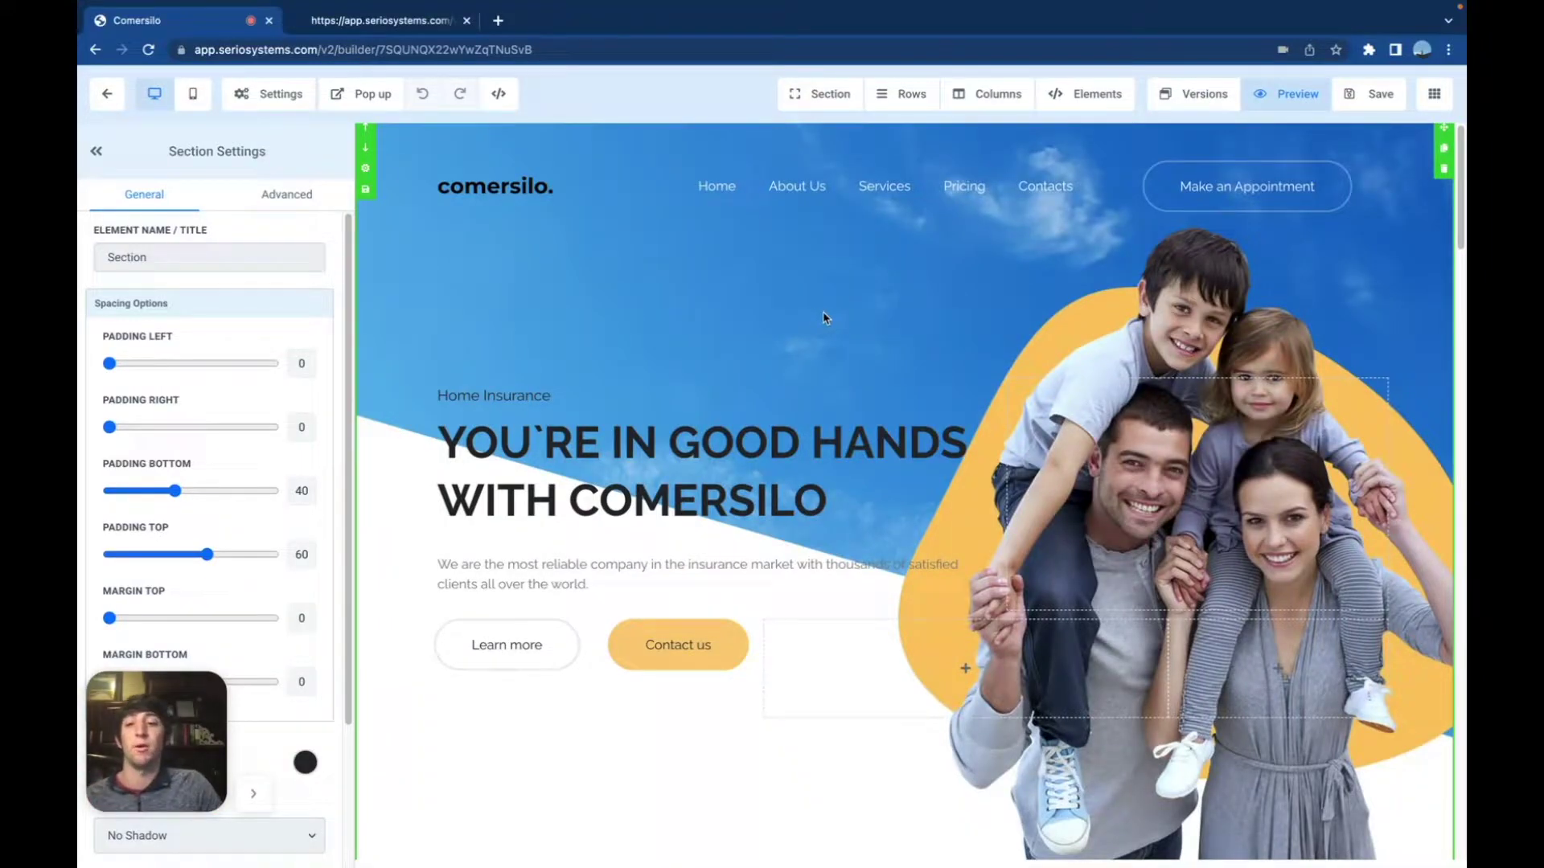
Examine the full Comersilo page in the builder, from the hero through Why Comersilo and the client comments to the footer
scroll(719, 563, "down", 1)
scroll(735, 620, "down", 1)
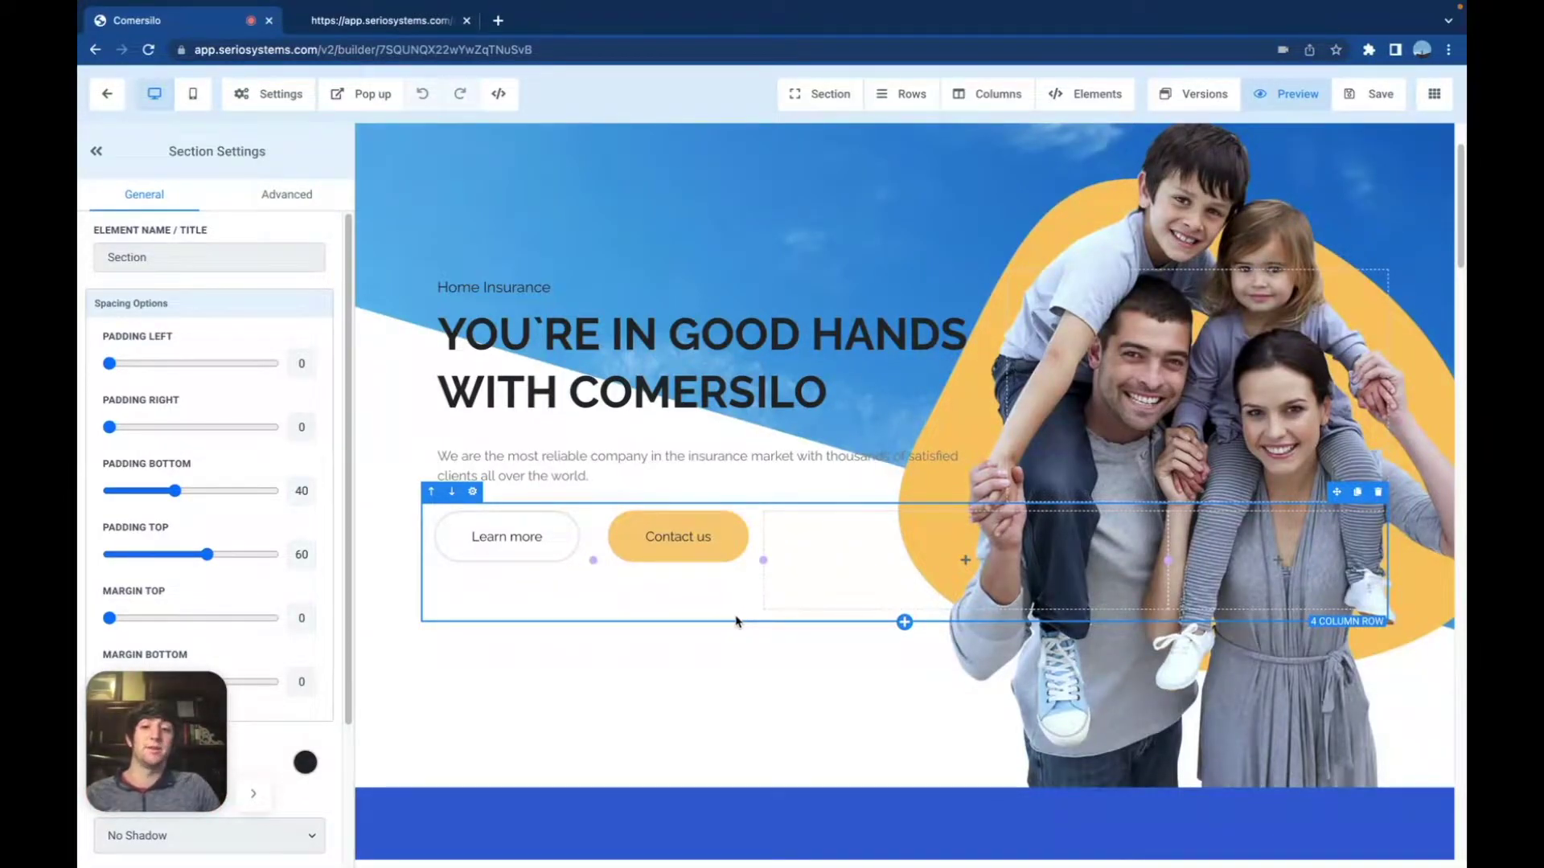
scroll(884, 573, "down", 6)
scroll(881, 576, "down", 8)
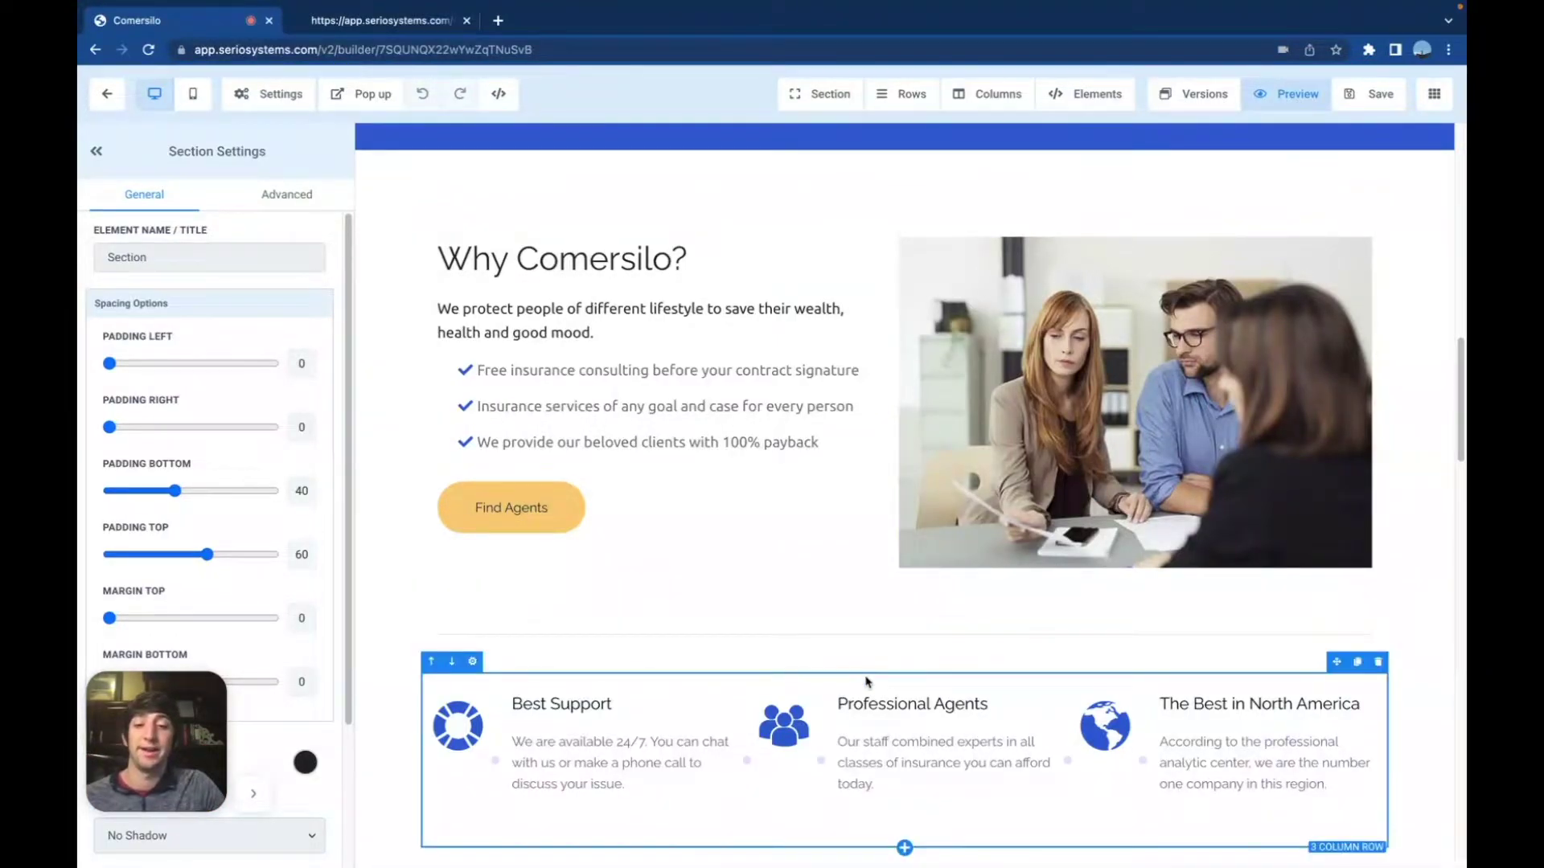
scroll(694, 658, "down", 7)
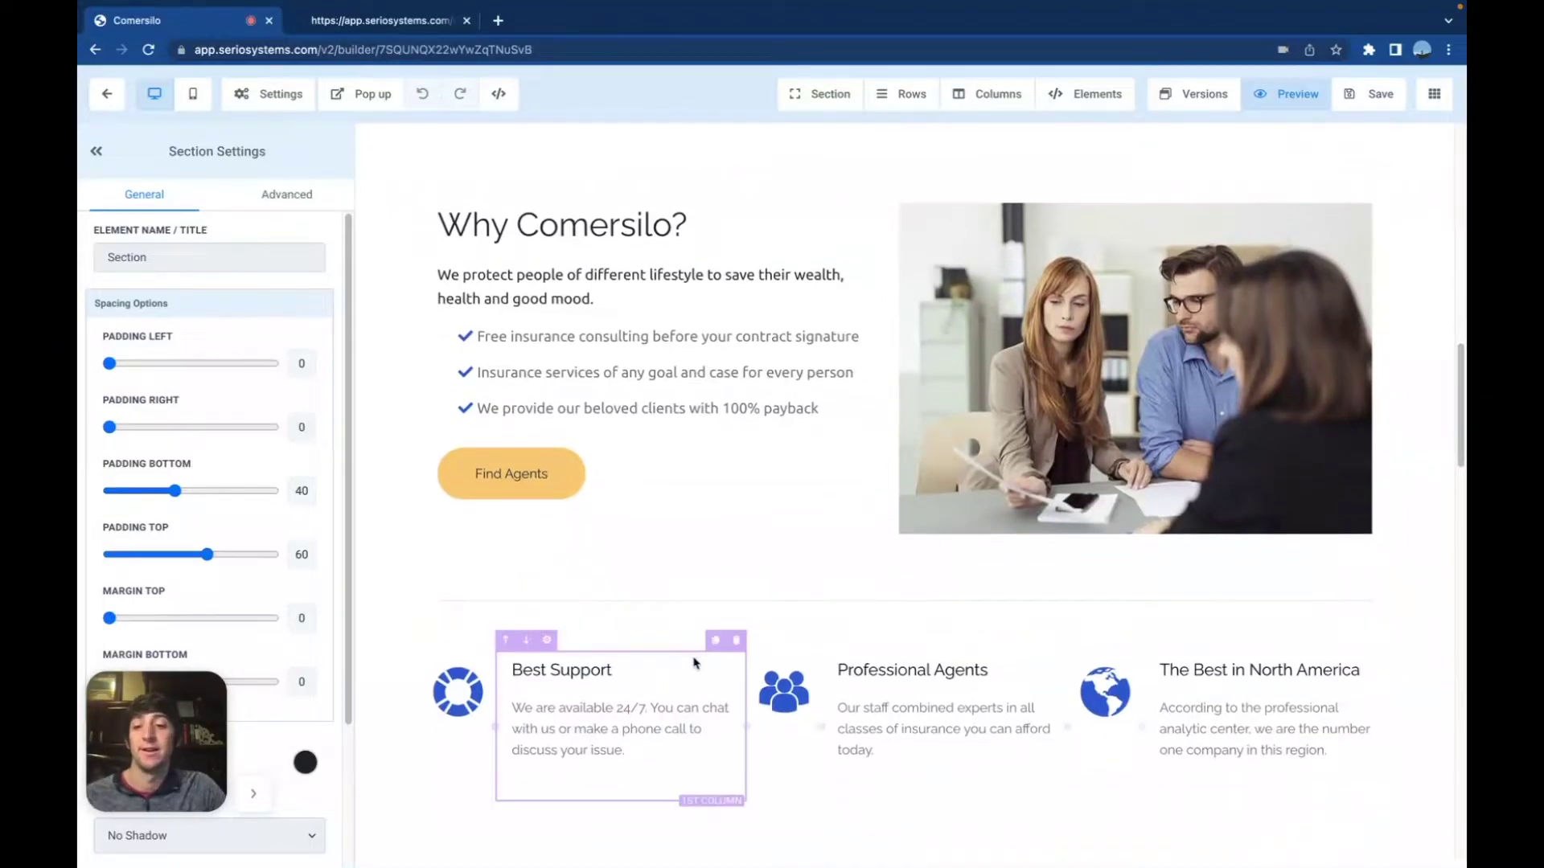
scroll(696, 644, "down", 18)
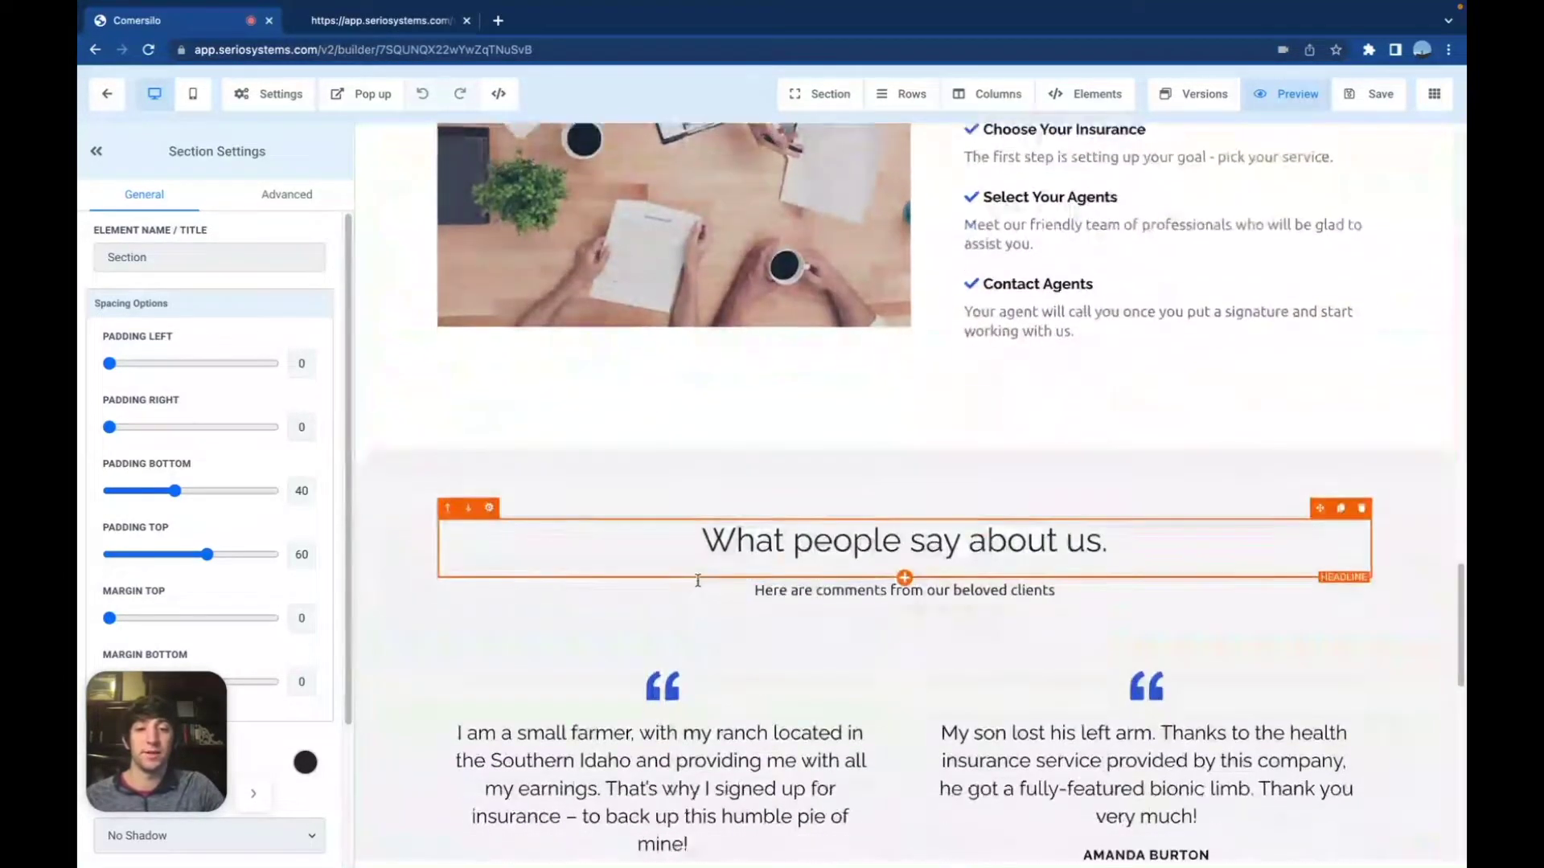
scroll(698, 586, "down", 4)
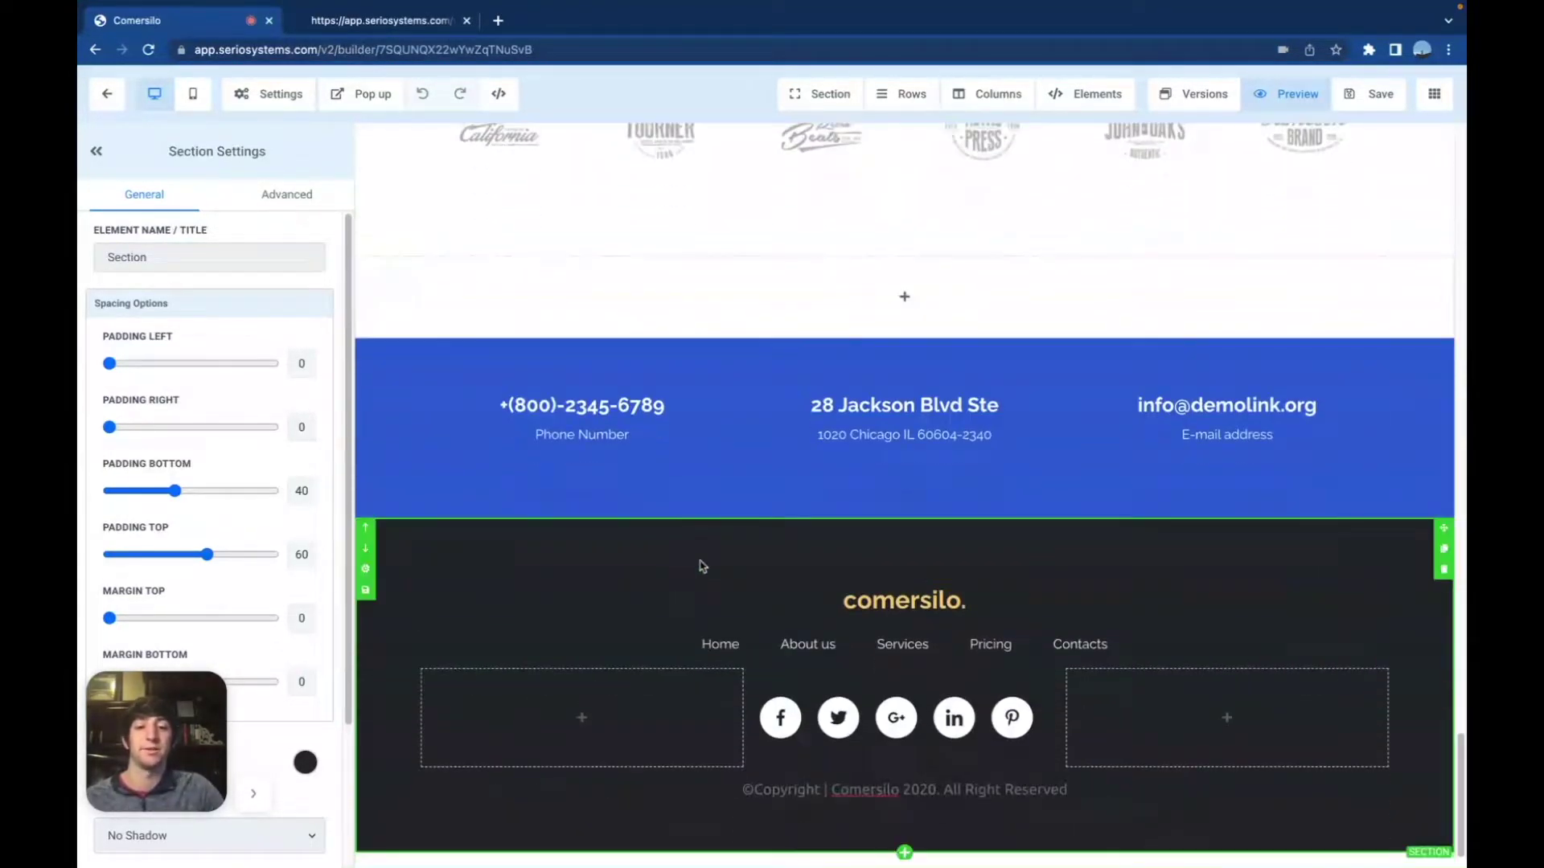
scroll(721, 415, "up", 11)
scroll(721, 415, "up", 15)
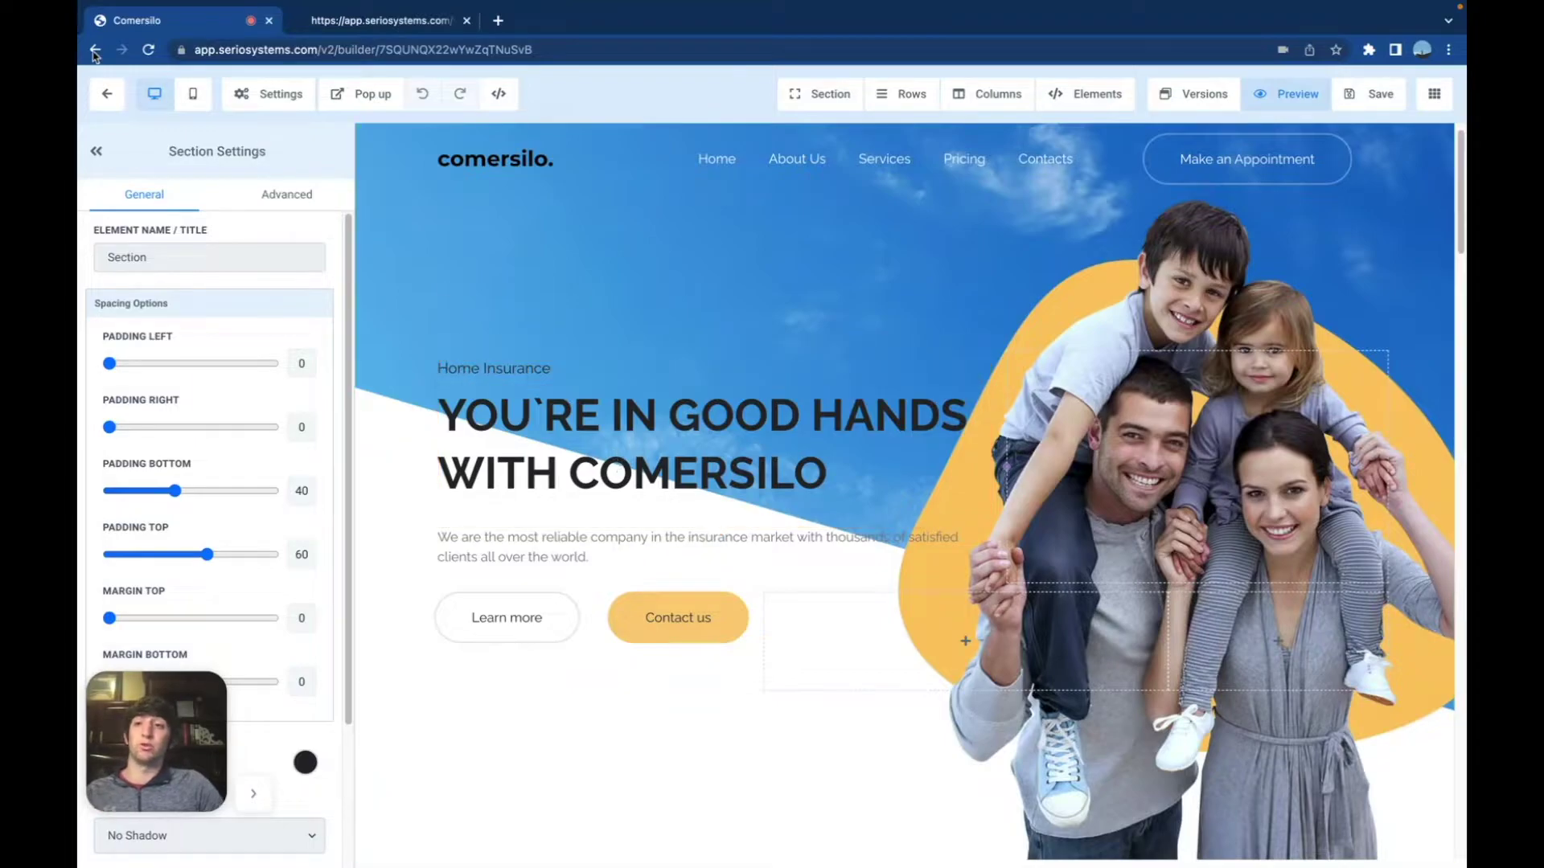
Compare the mobile and desktop layouts of the Comersilo hero section in the builder
left_click(192, 93)
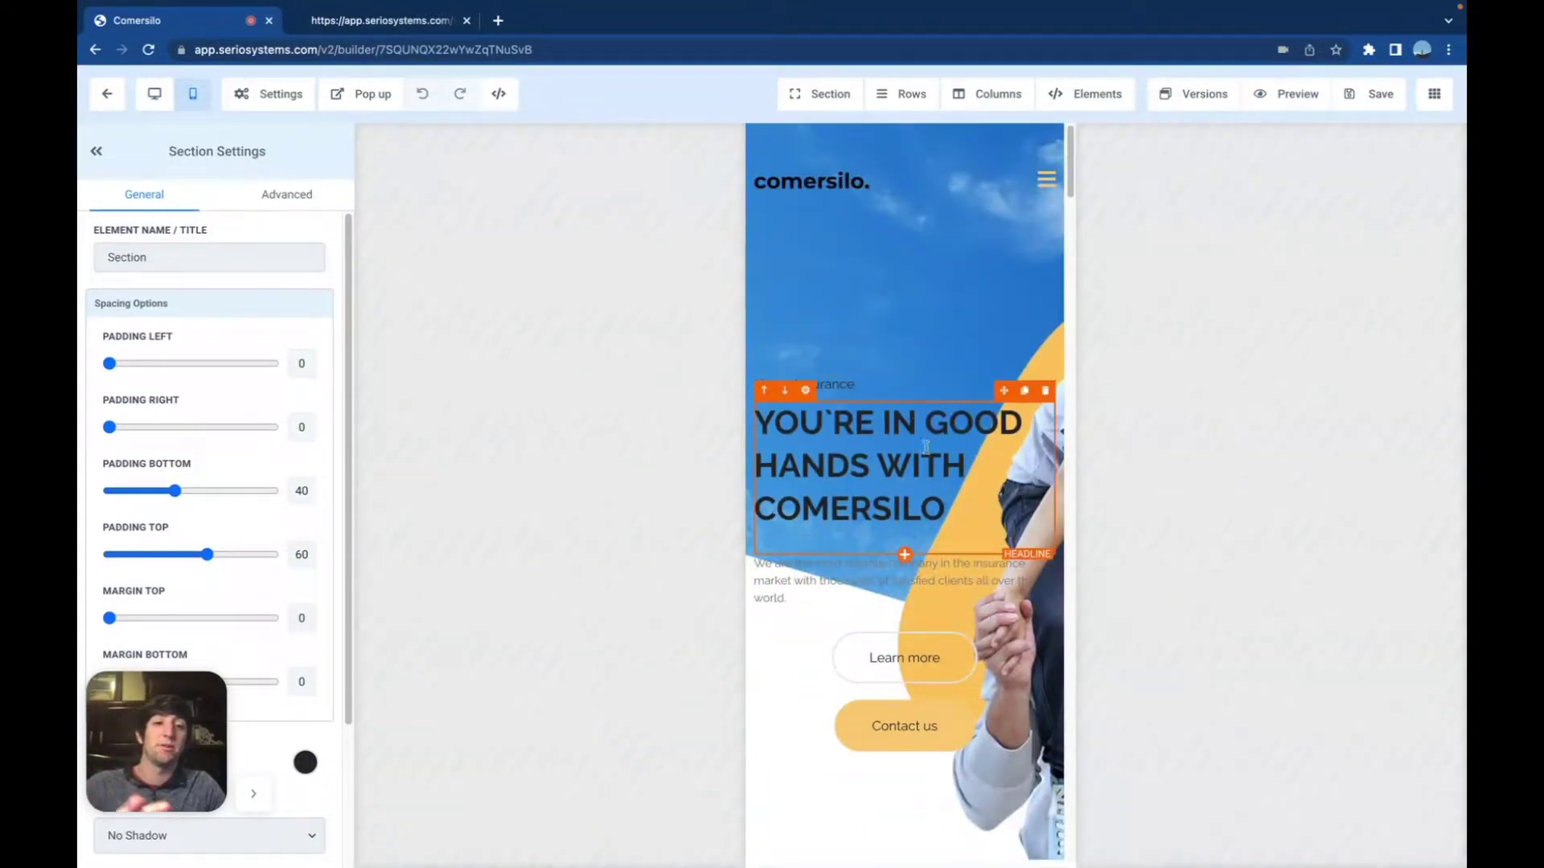
scroll(979, 387, "down", 1)
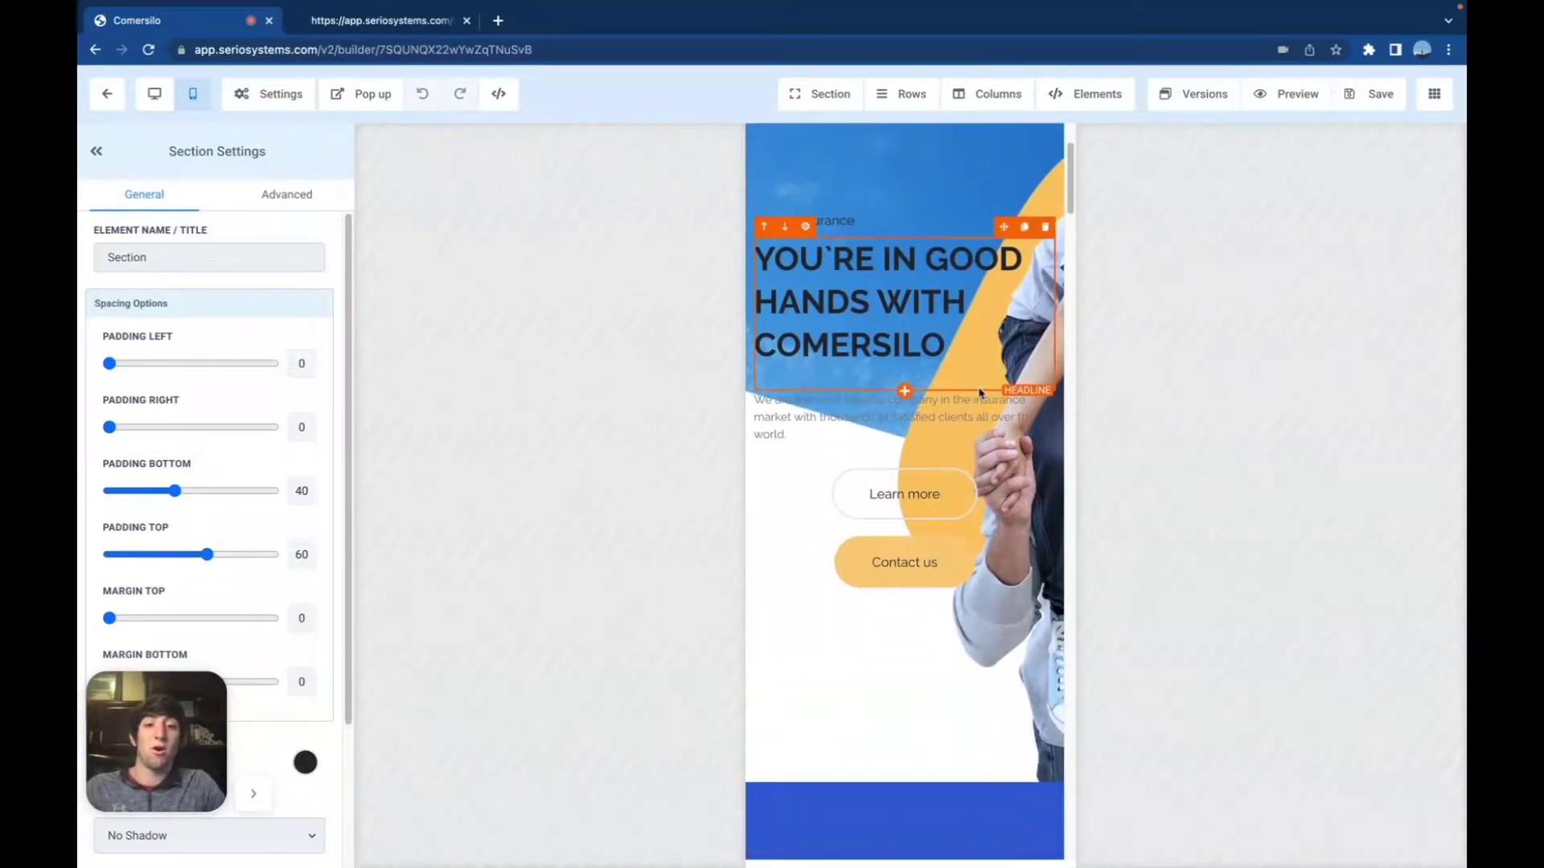
scroll(925, 592, "up", 1)
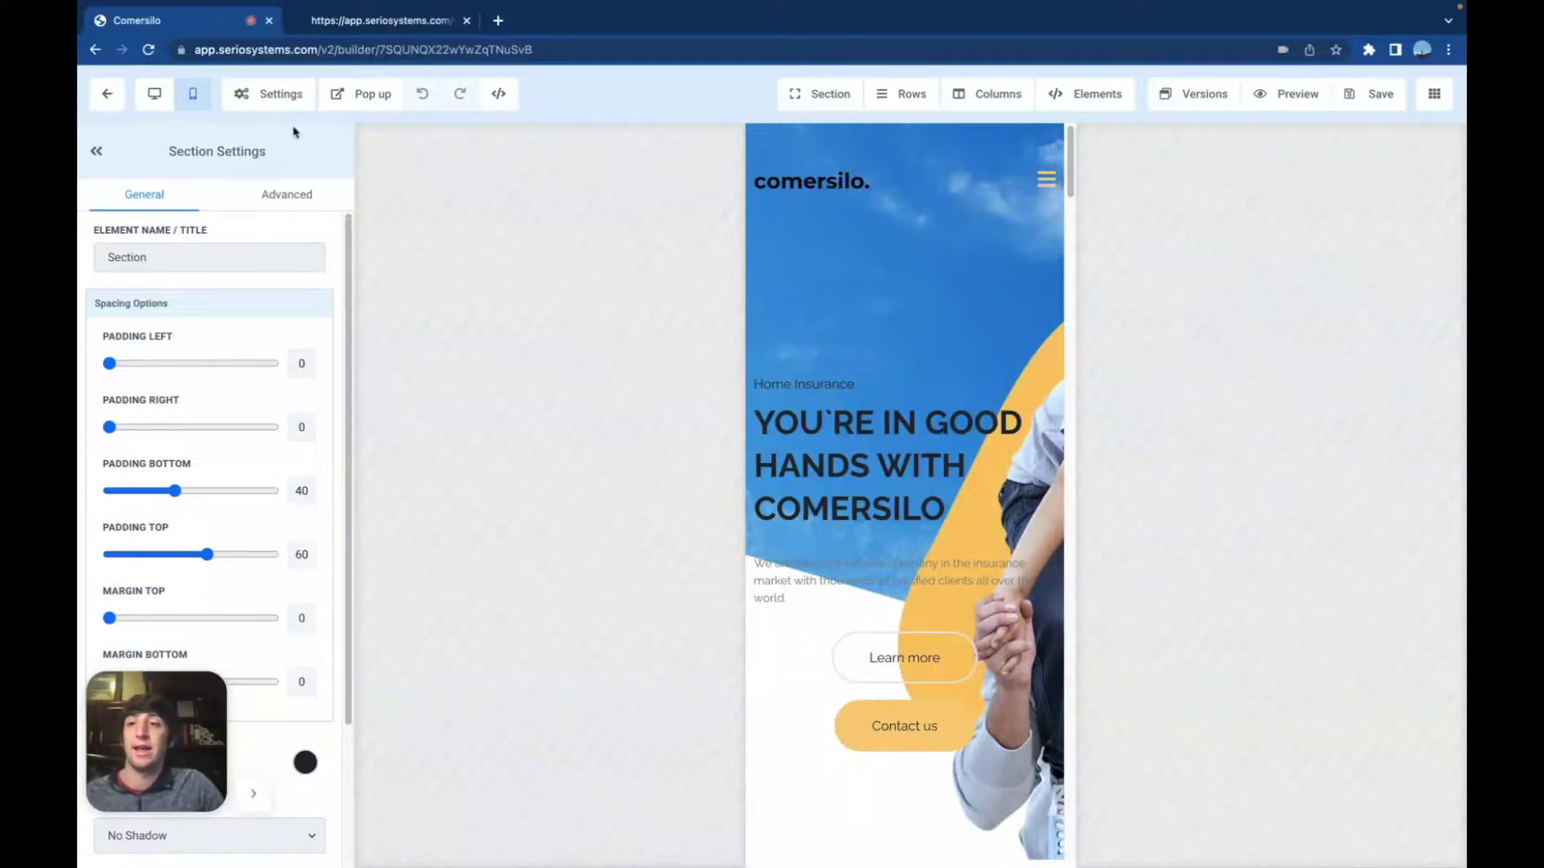
left_click(154, 95)
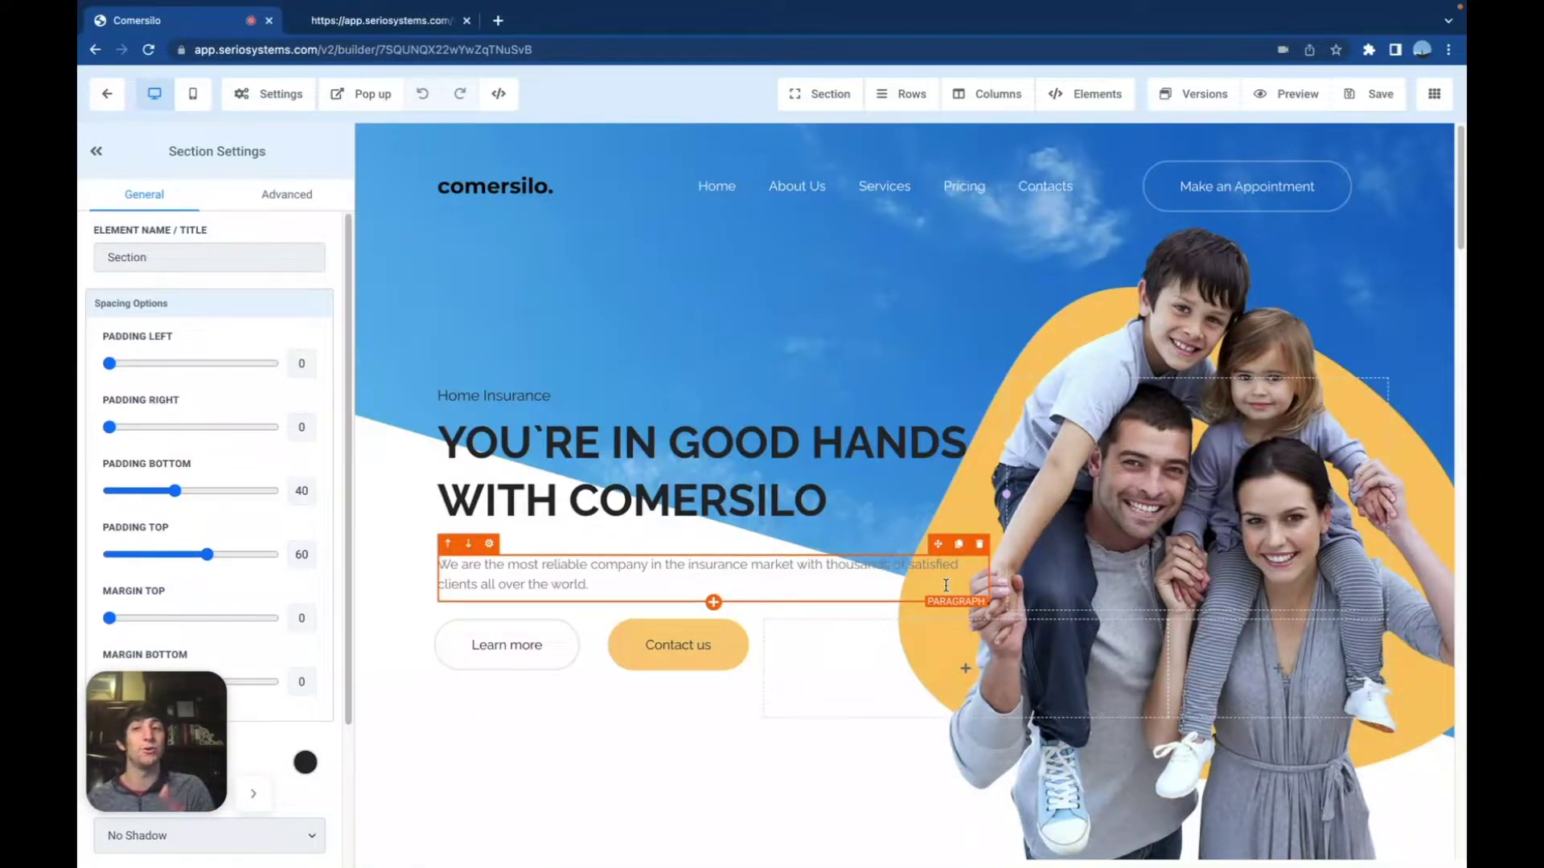
left_click(192, 93)
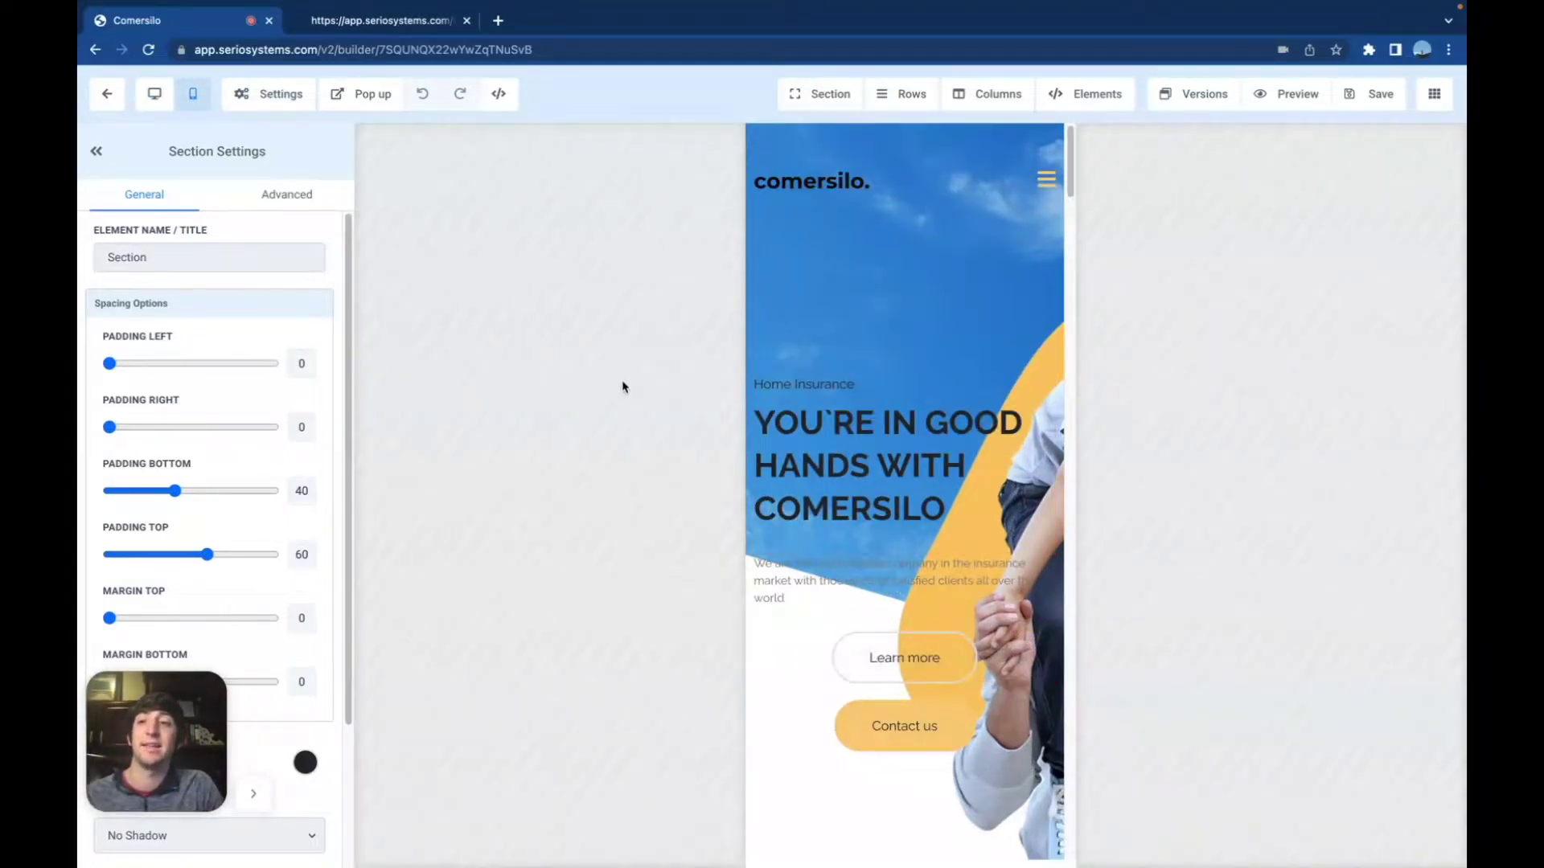
left_click(154, 94)
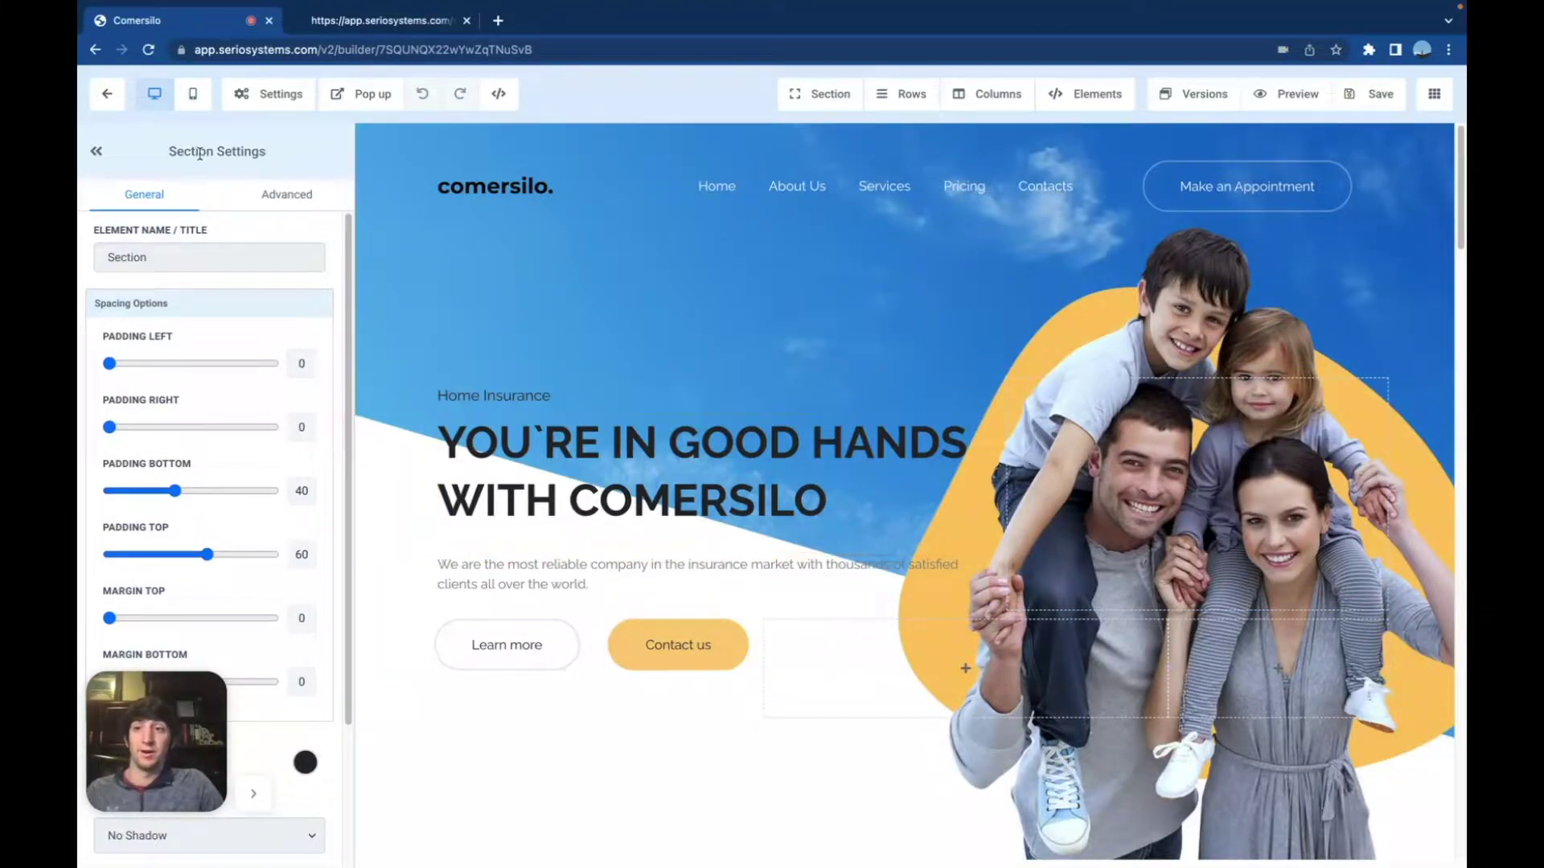
Examine the Comersilo page's mobile layout from the hero to the Why Comersilo section
left_click(193, 93)
scroll(832, 558, "down", 3)
scroll(833, 558, "down", 10)
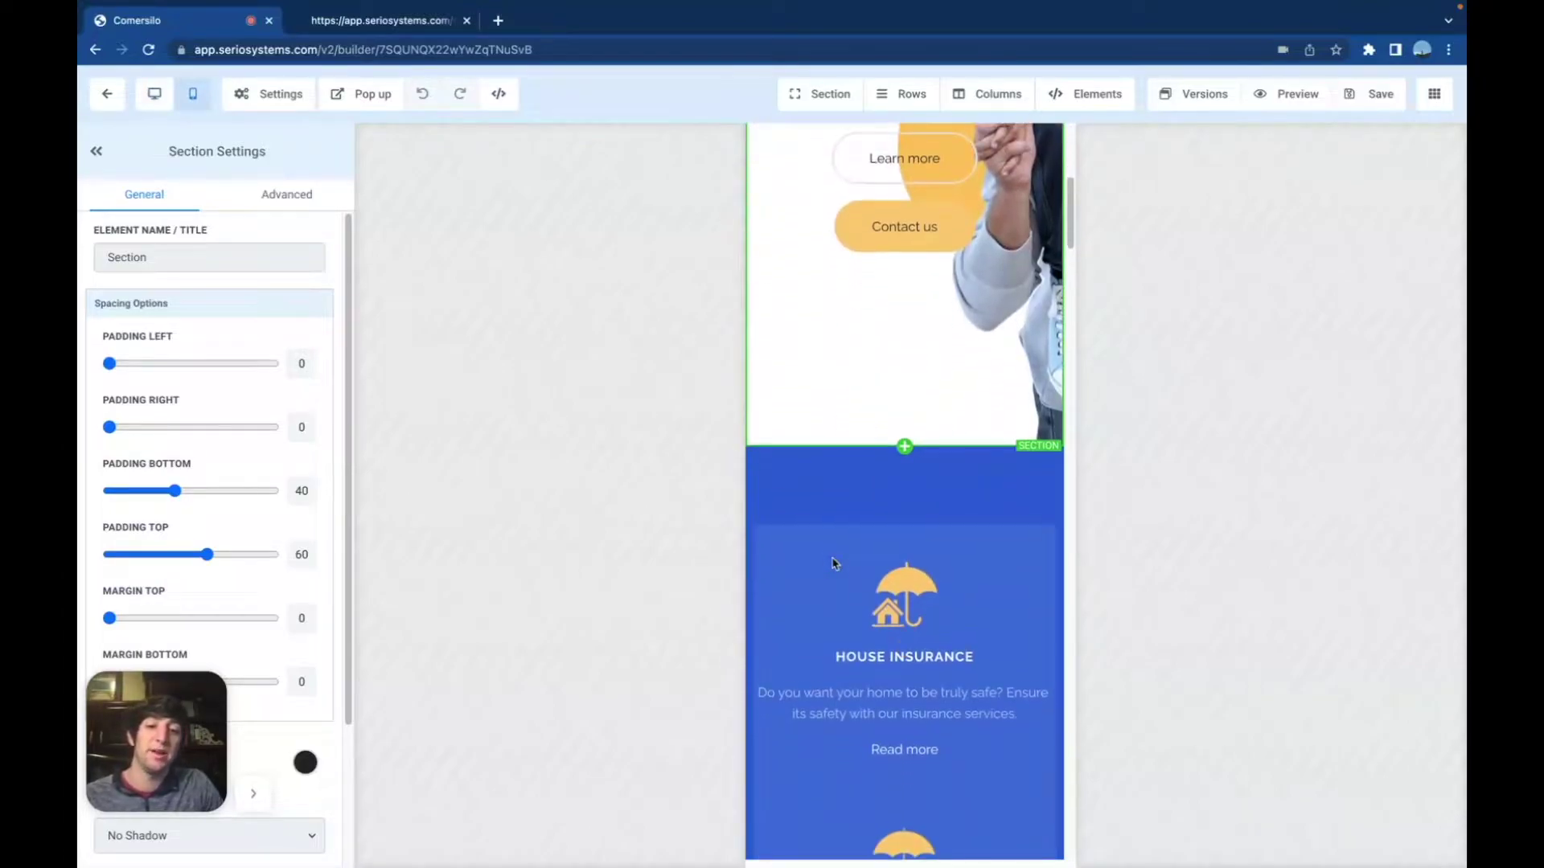
scroll(834, 532, "down", 10)
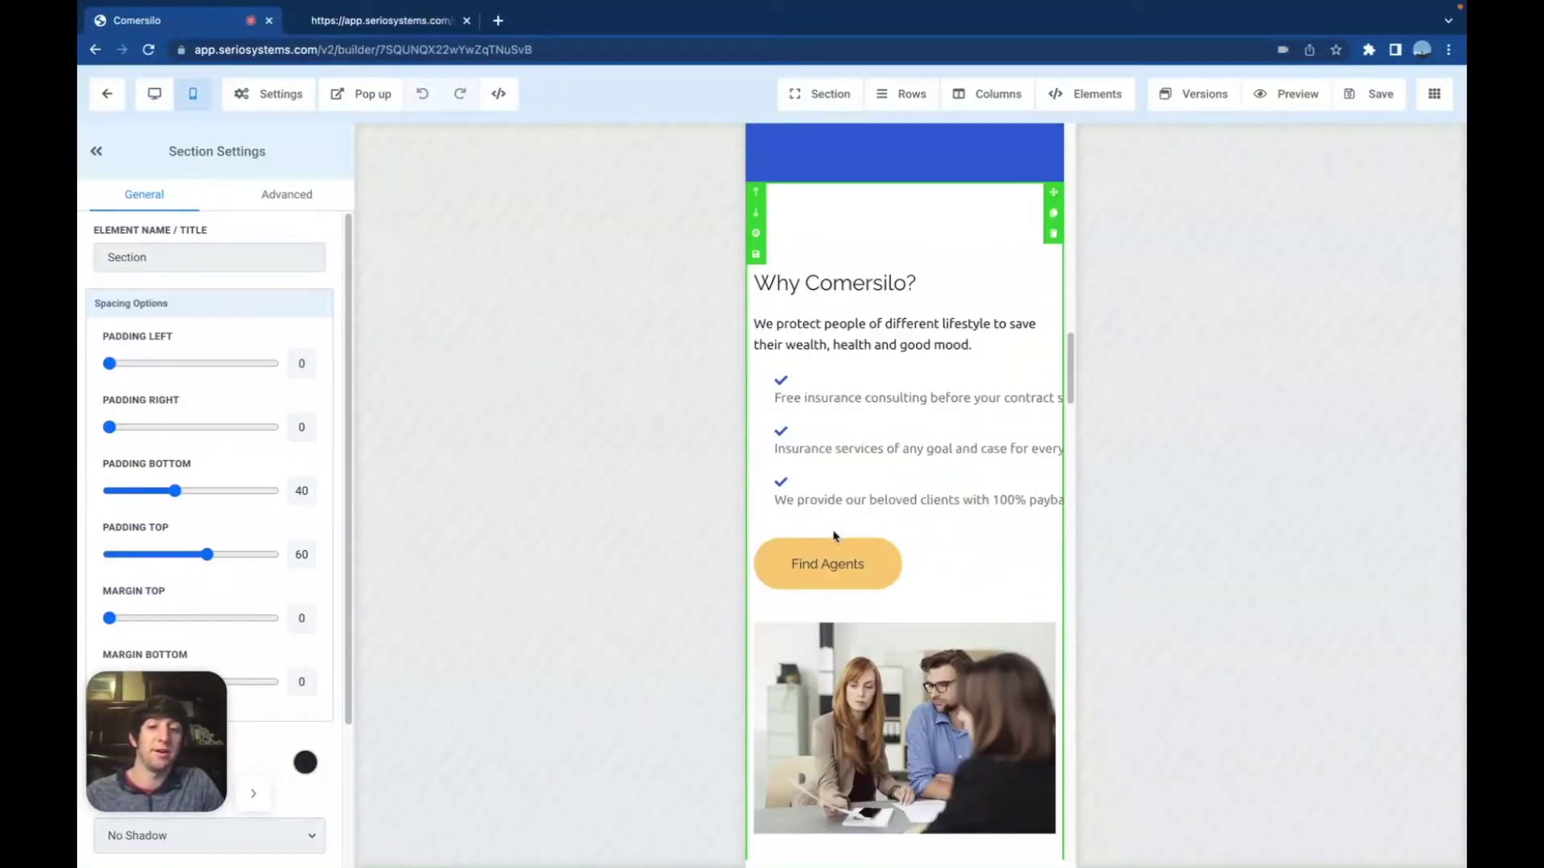
scroll(834, 535, "up", 20)
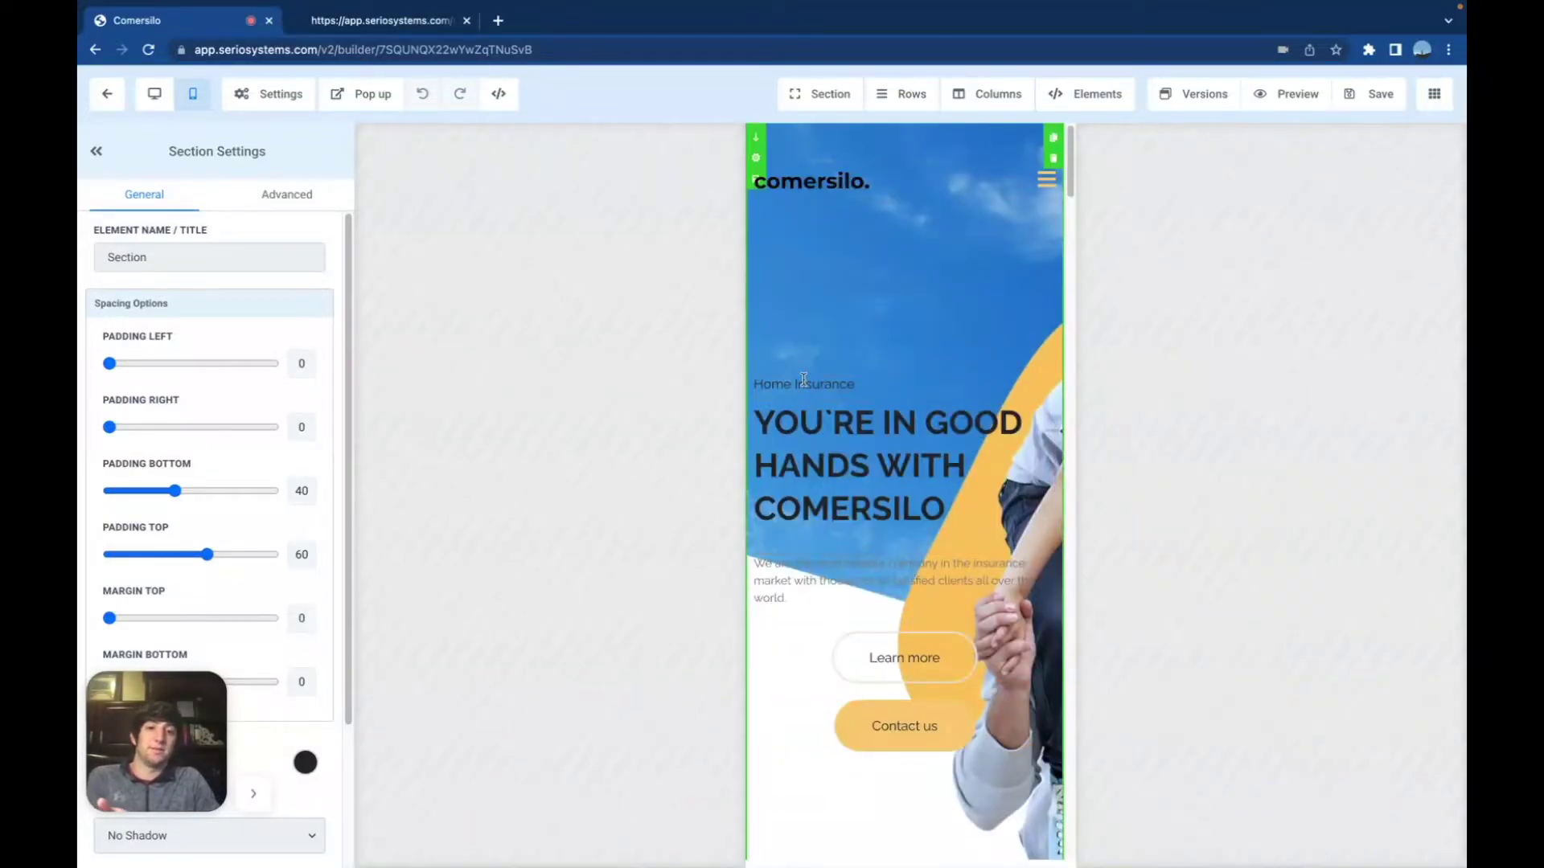
scroll(852, 563, "down", 3)
scroll(840, 644, "up", 1)
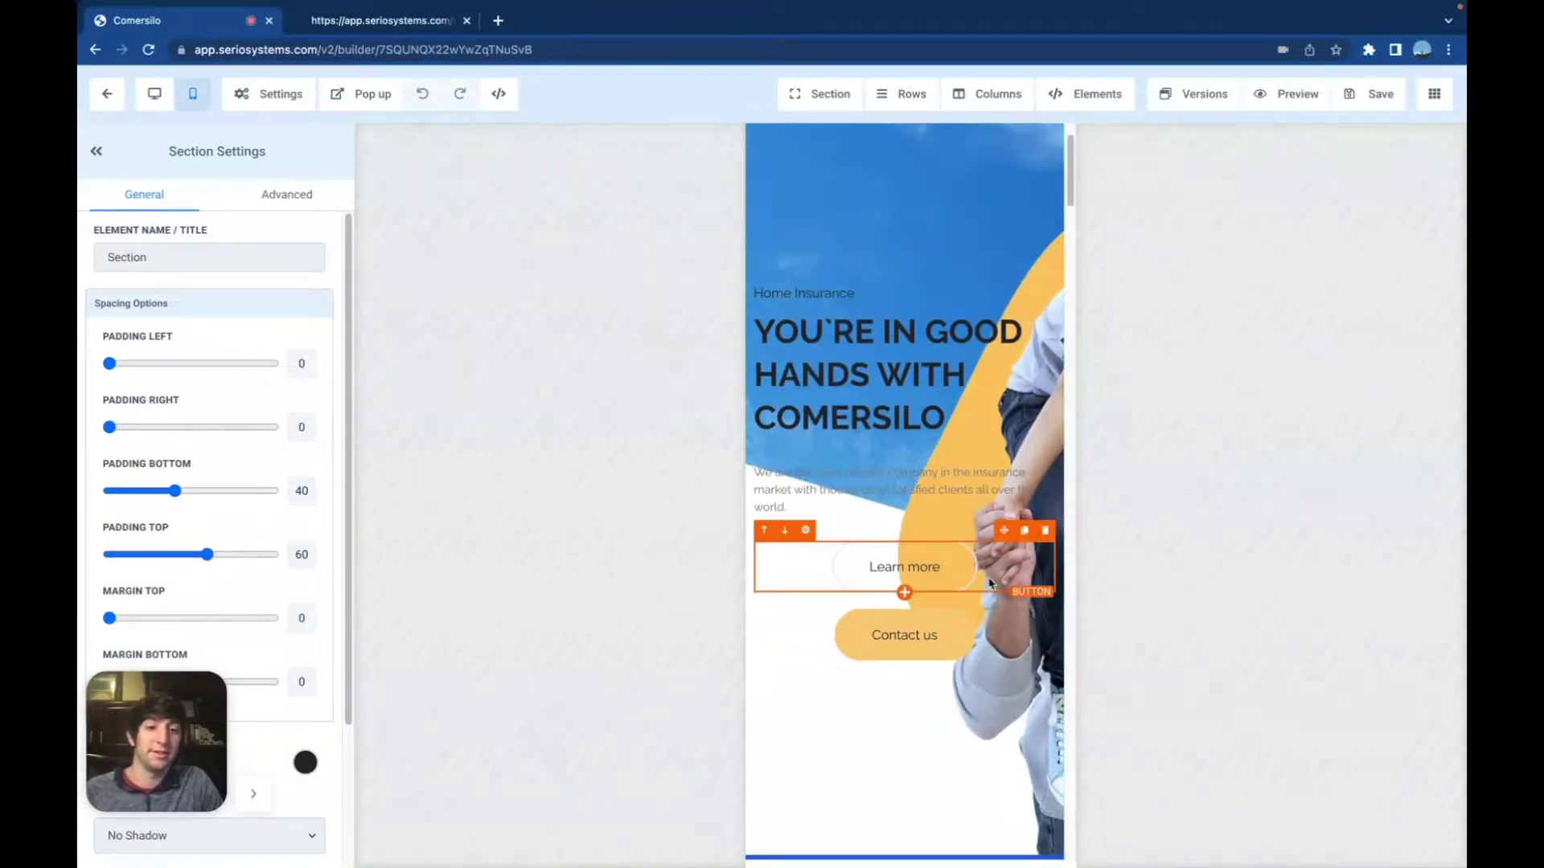
Select the hero section in the mobile layout to show its settings, and review the section in mobile and desktop views
left_click(951, 727)
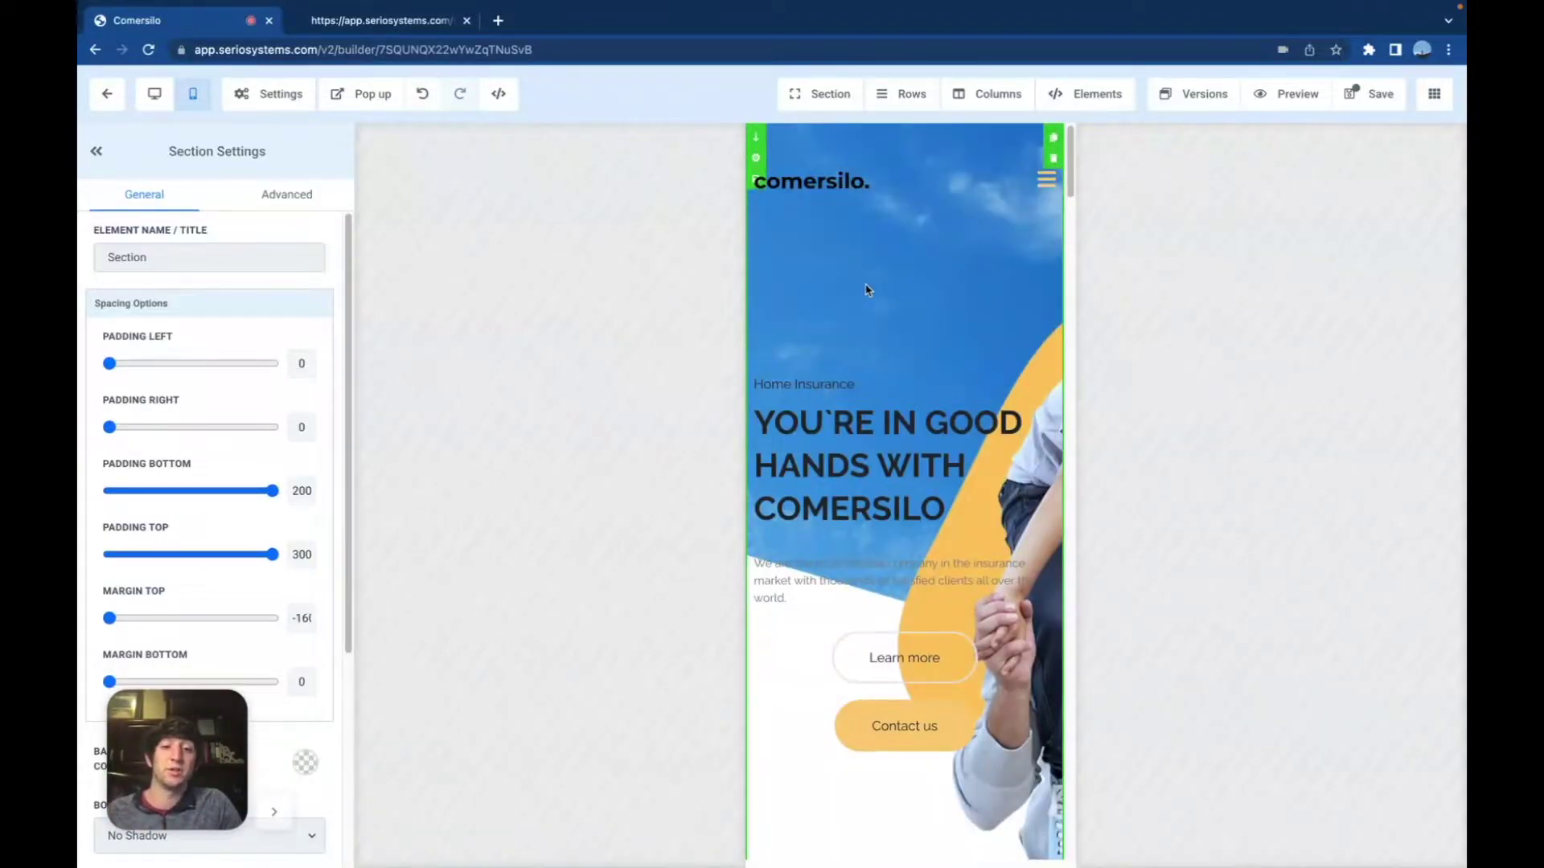
scroll(917, 499, "down", 2)
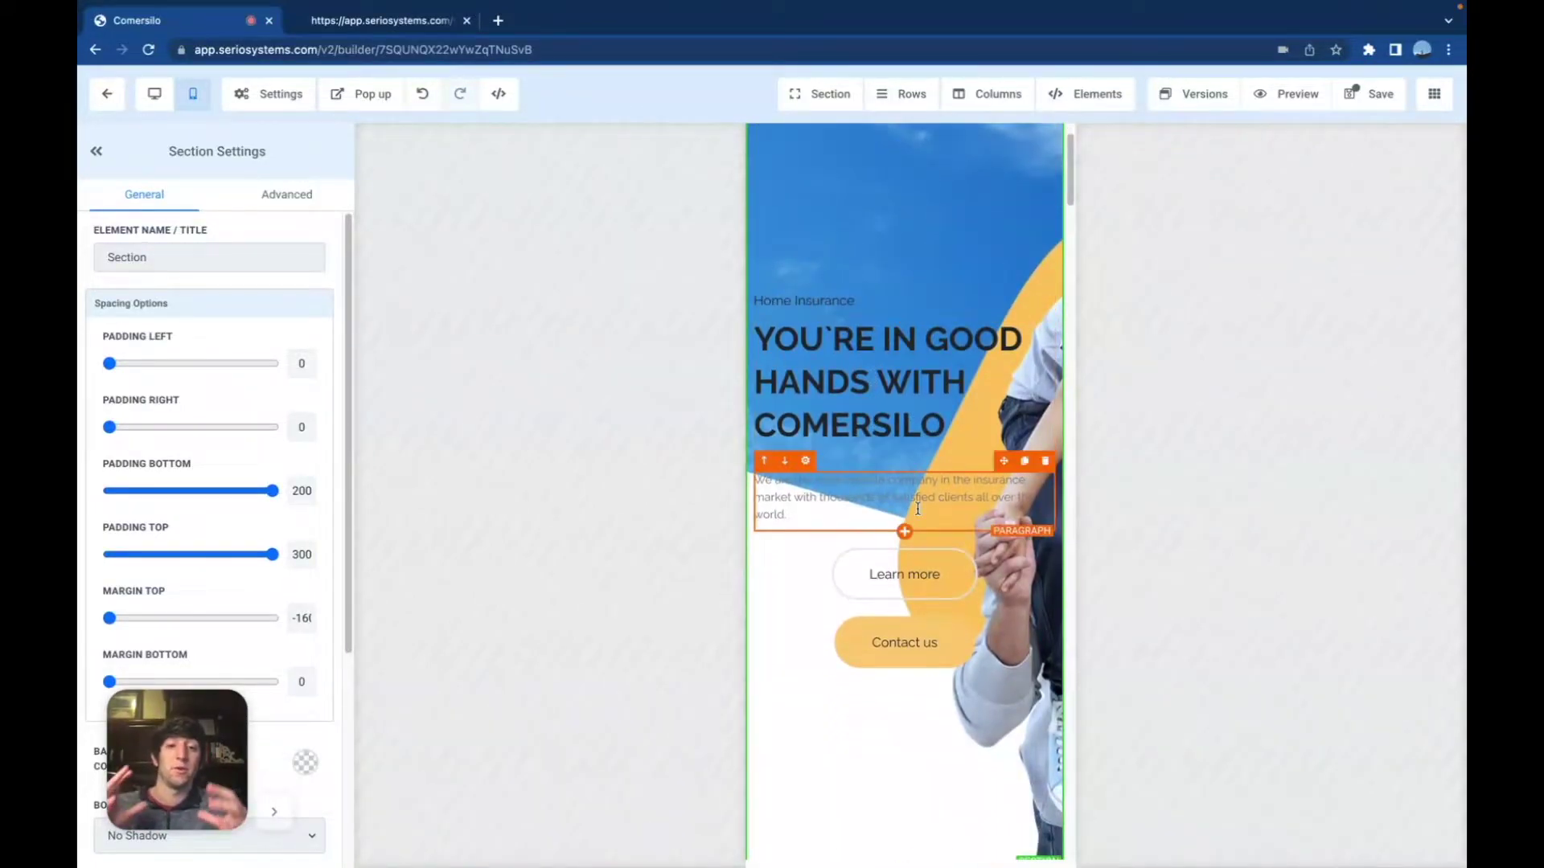
scroll(918, 508, "up", 2)
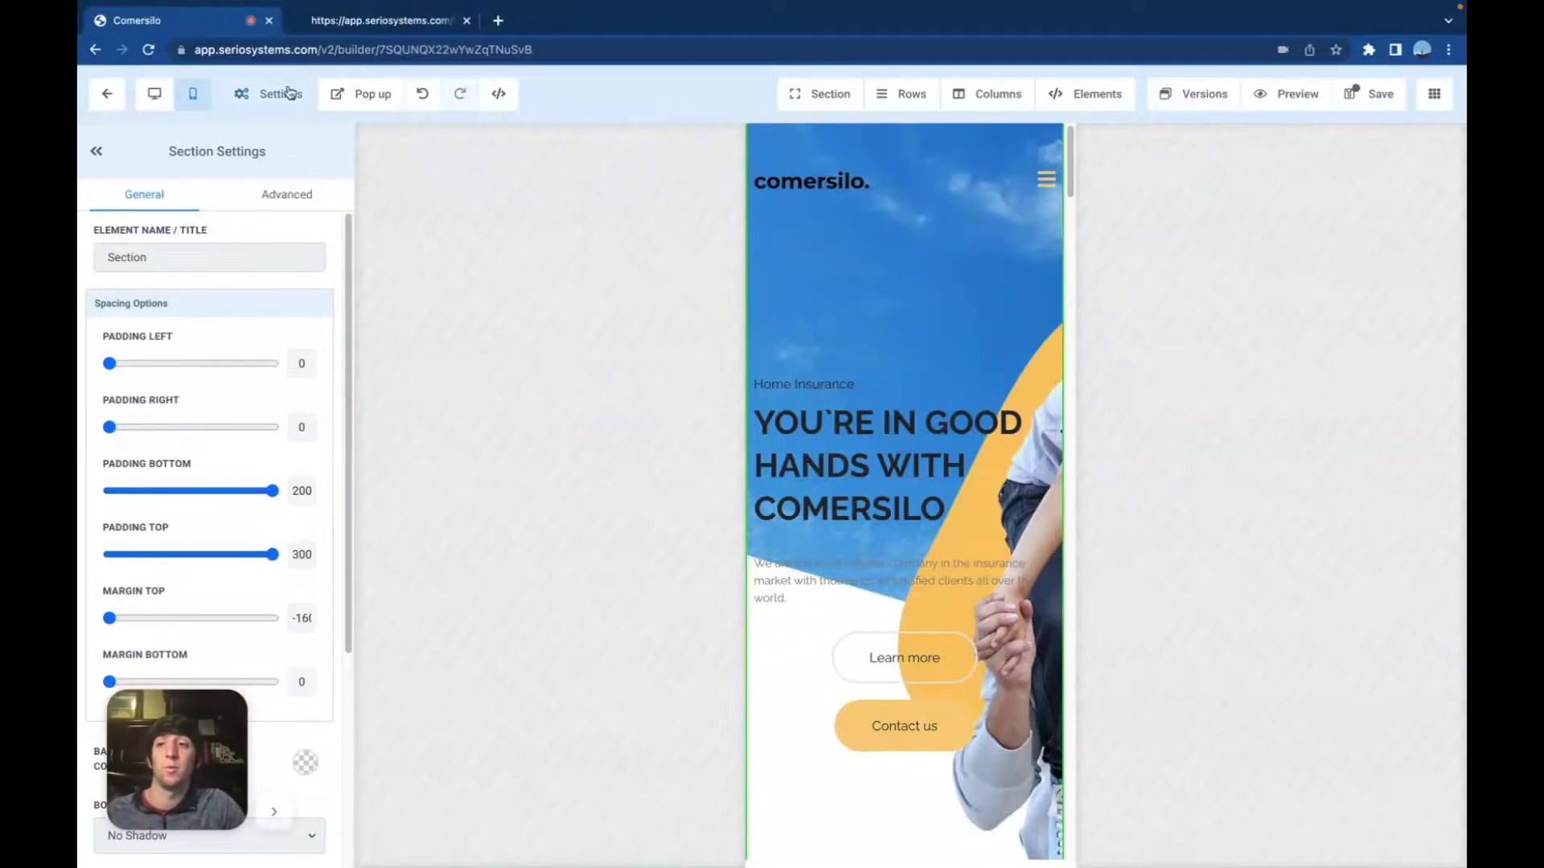
left_click(154, 93)
scroll(792, 567, "down", 5)
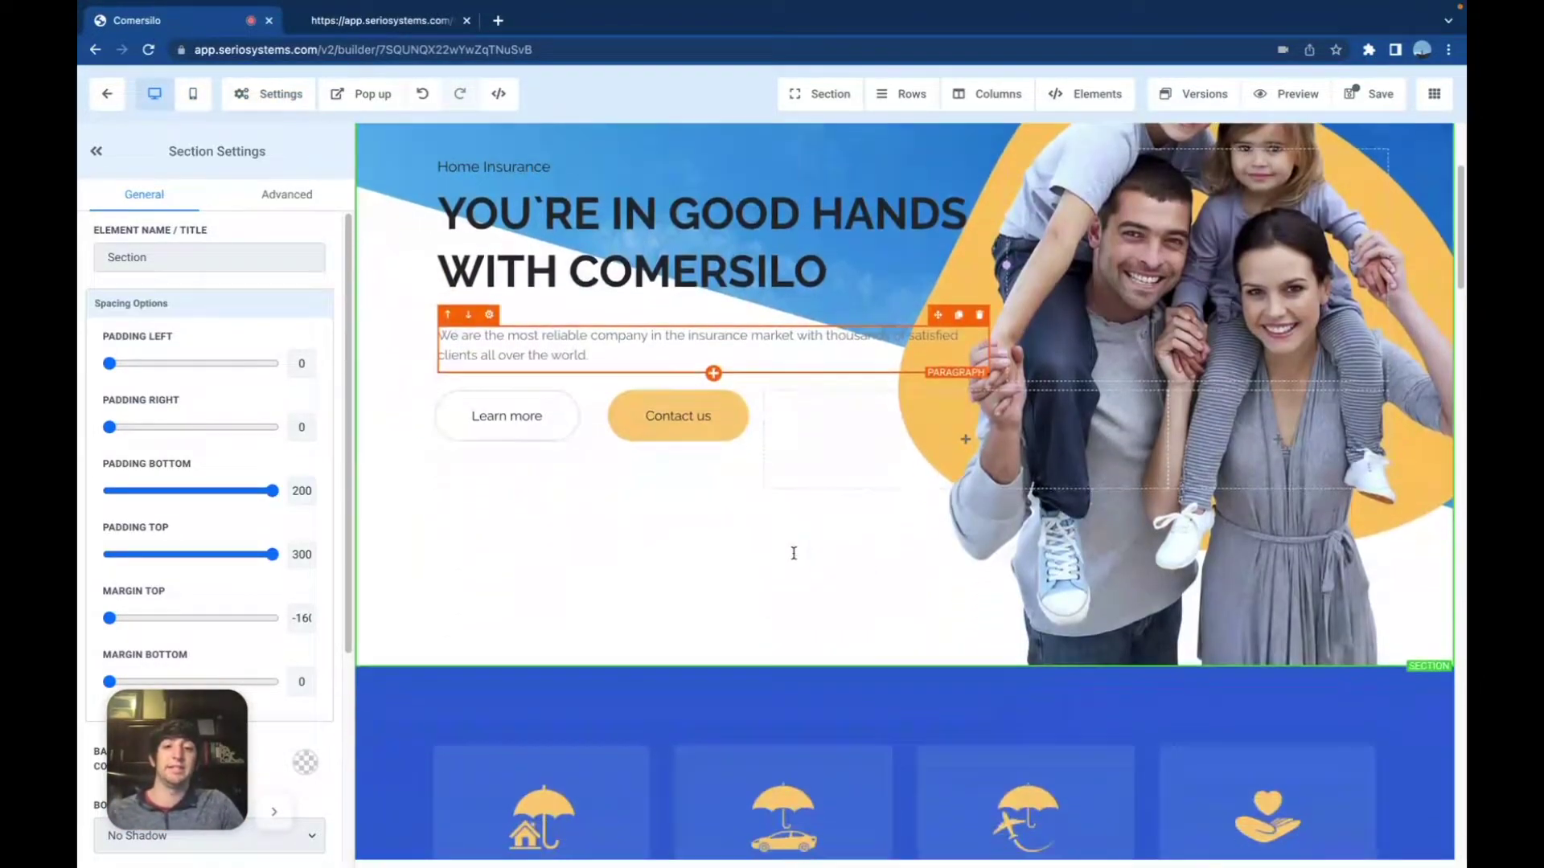
scroll(667, 482, "up", 5)
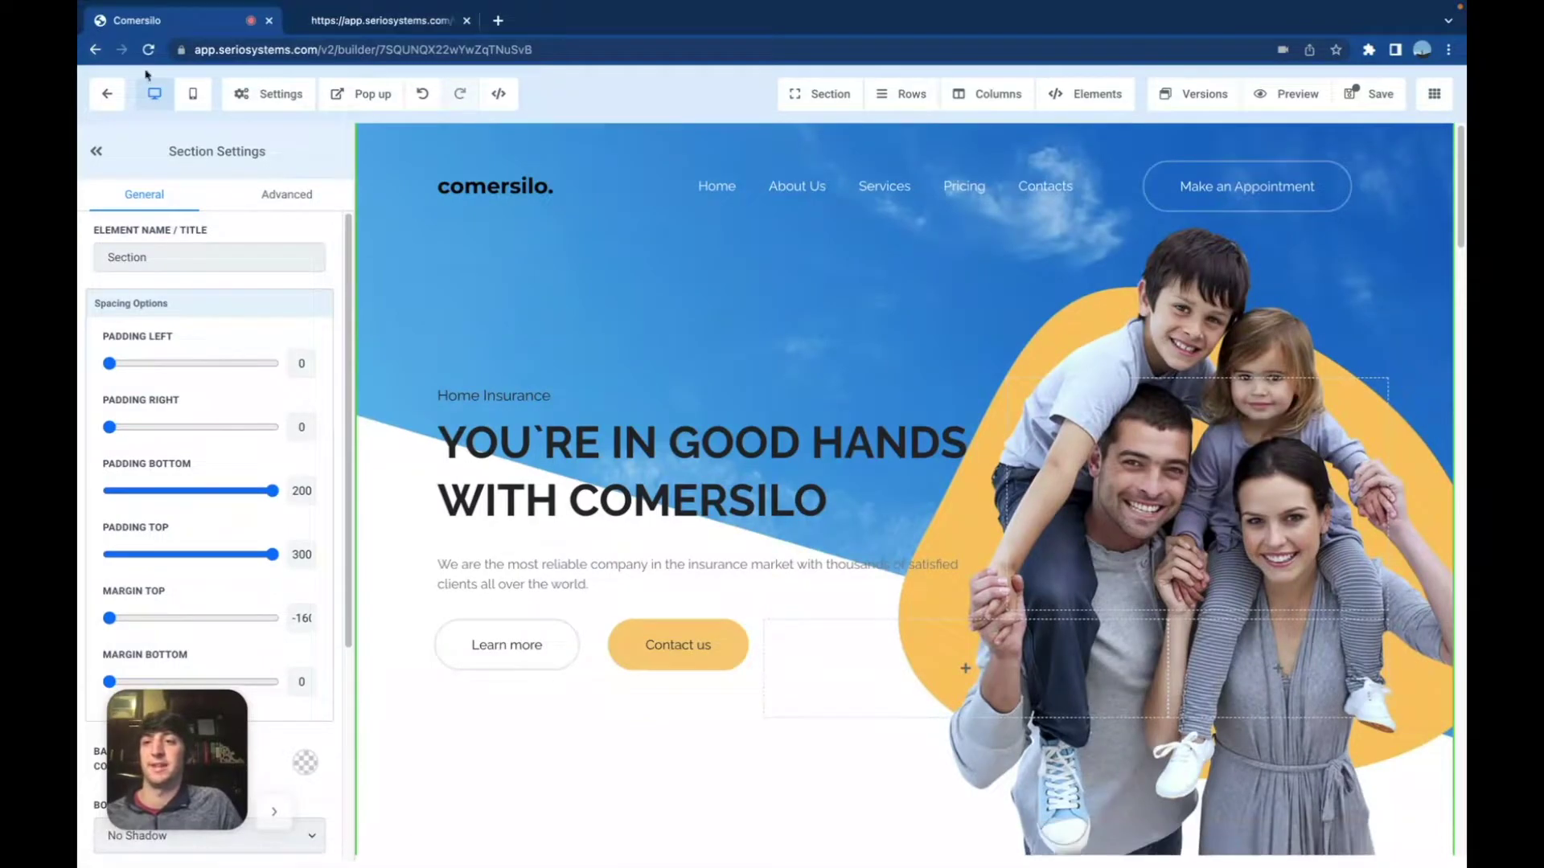
Leave the Comersilo page builder and return to the Websites list
left_click(106, 94)
left_click(722, 317)
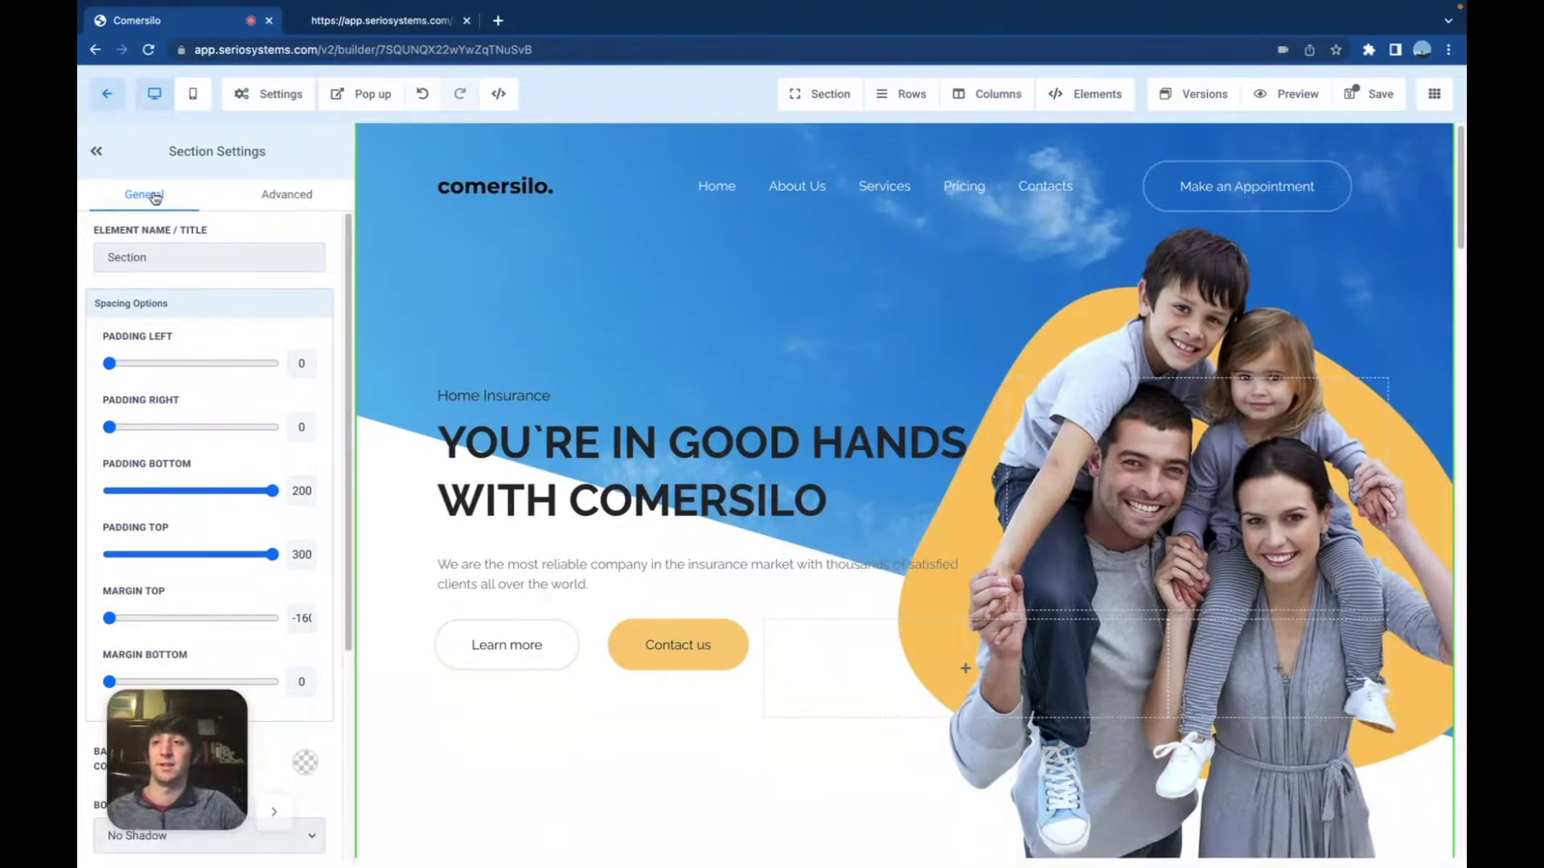
left_click(106, 93)
left_click(816, 317)
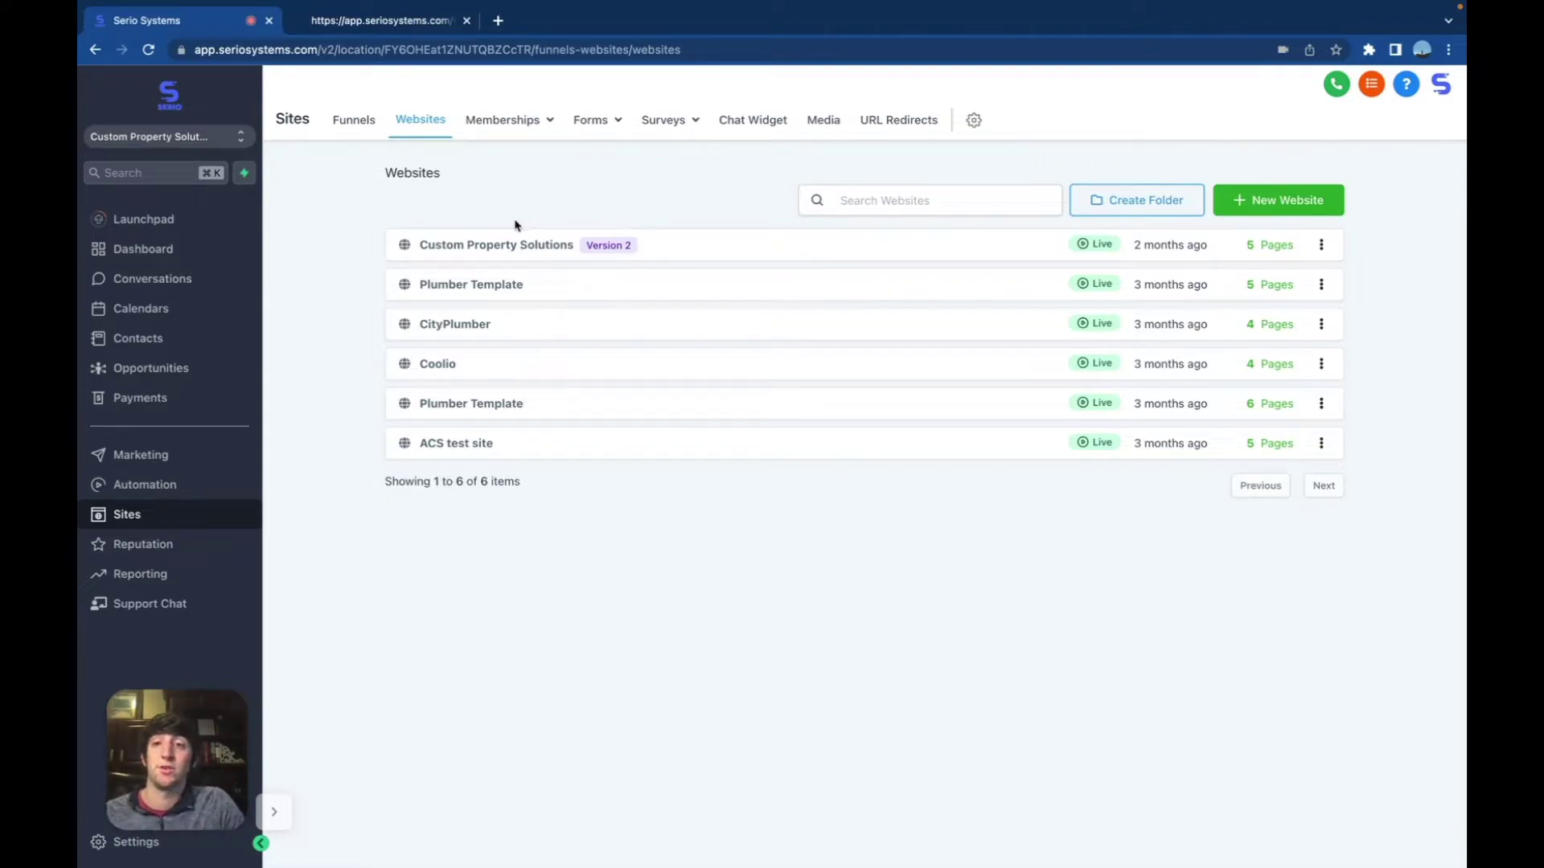
Go to the form builder's list of forms and open the CPS Main Website form
left_click(585, 123)
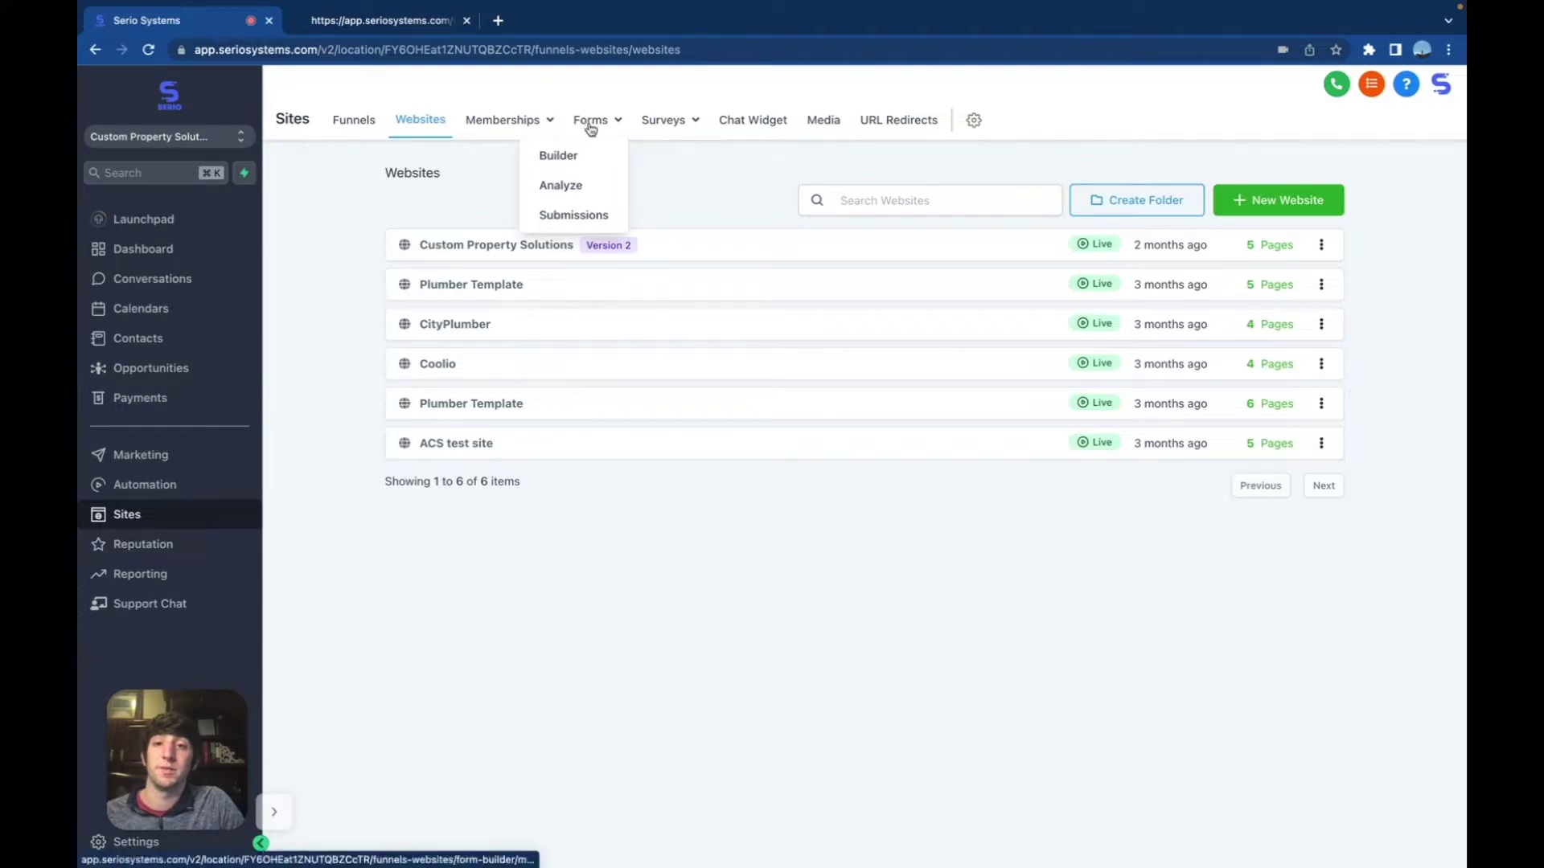
left_click(558, 155)
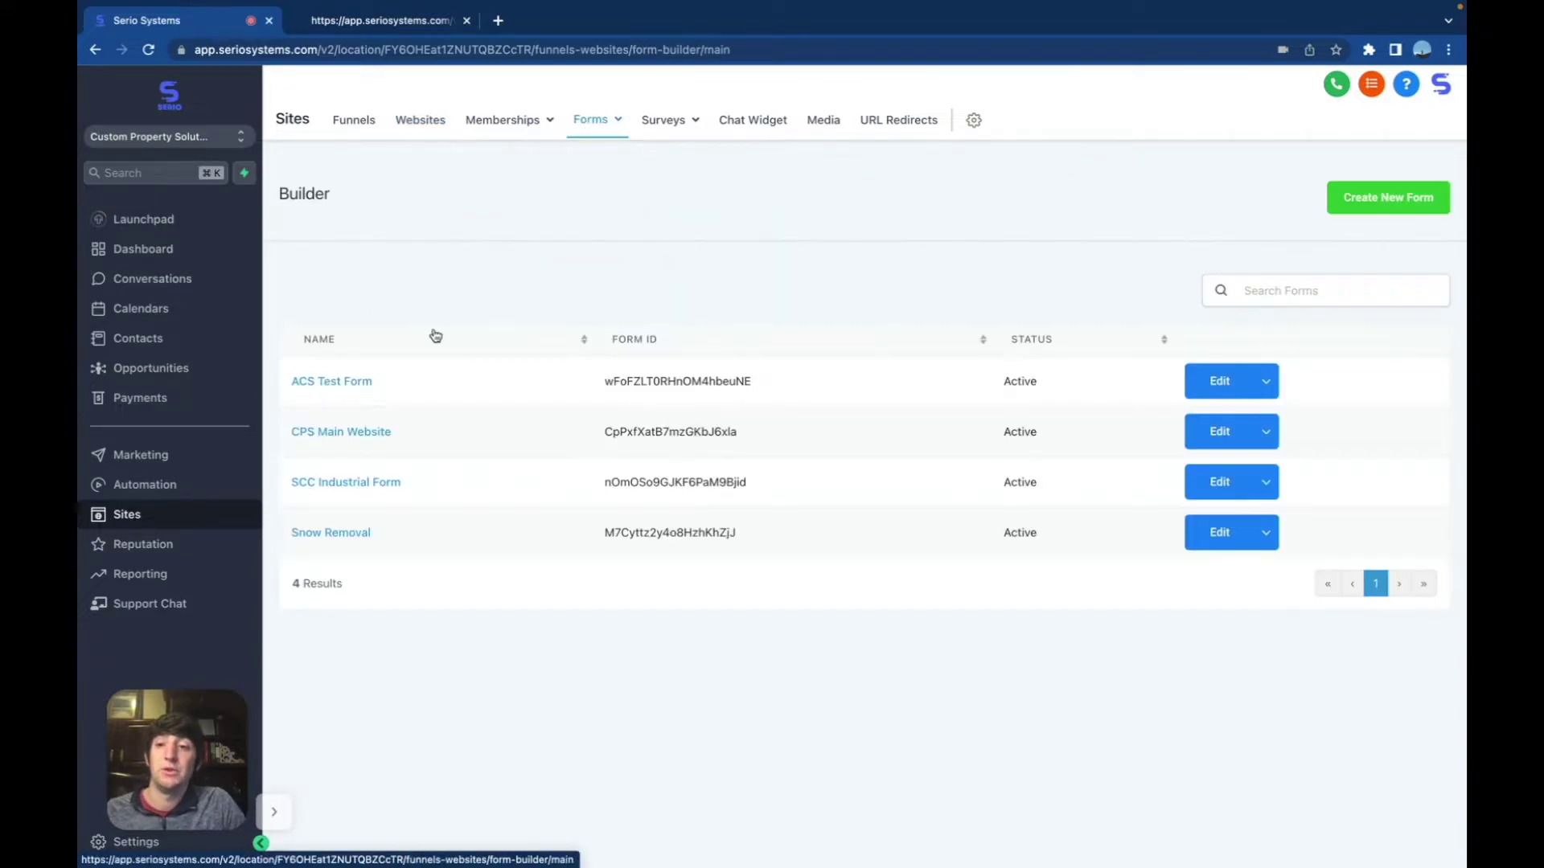
left_click(324, 435)
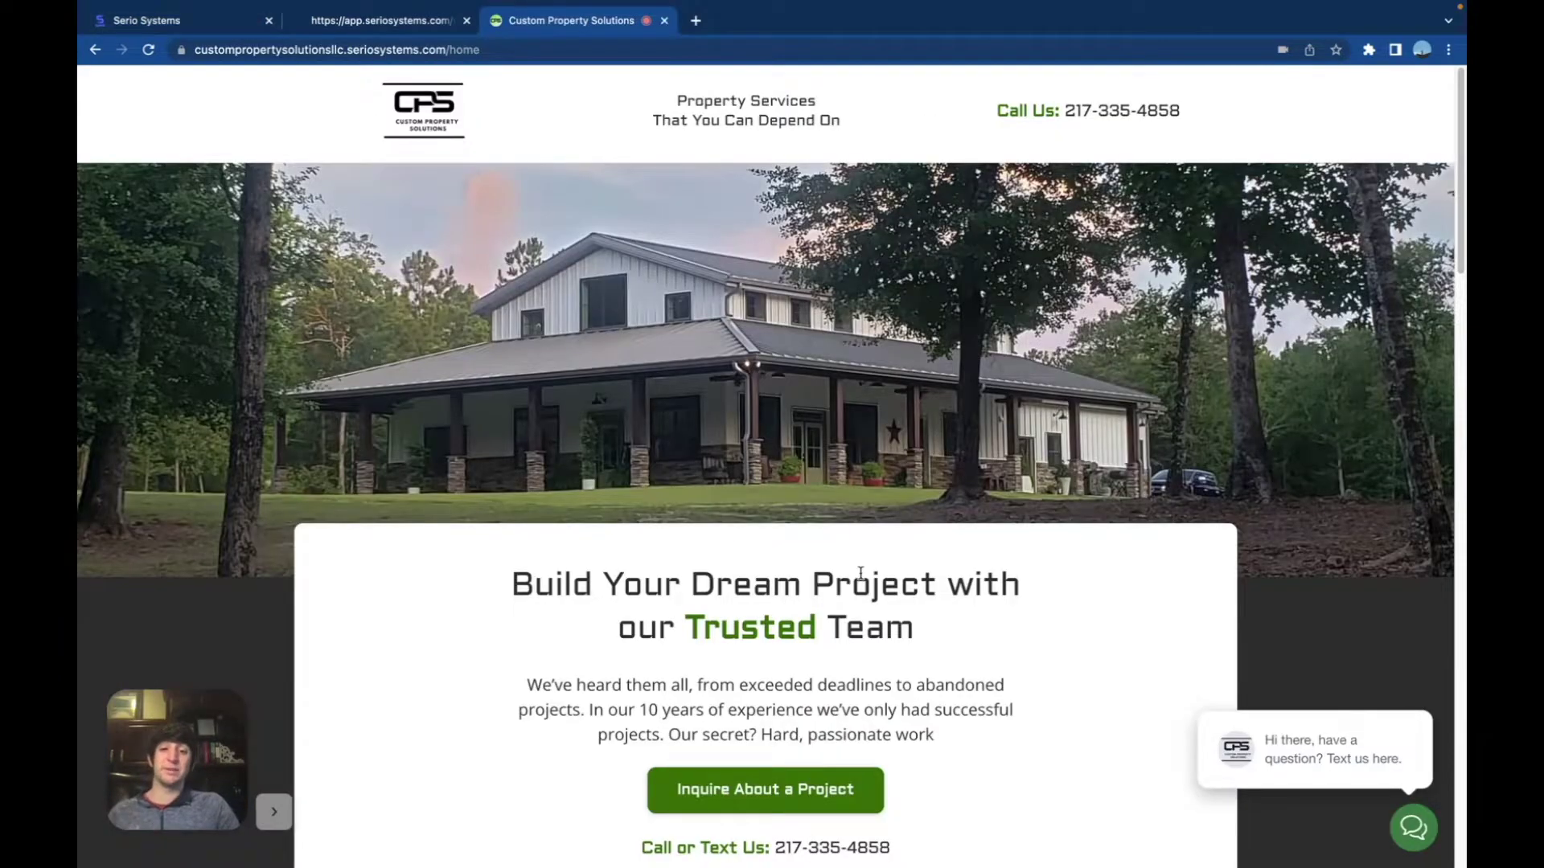
Review the live Custom Property Solutions home page down to Why Choose Us, and view the Inquire About a Project pop-up form
scroll(860, 573, "down", 2)
scroll(860, 573, "down", 12)
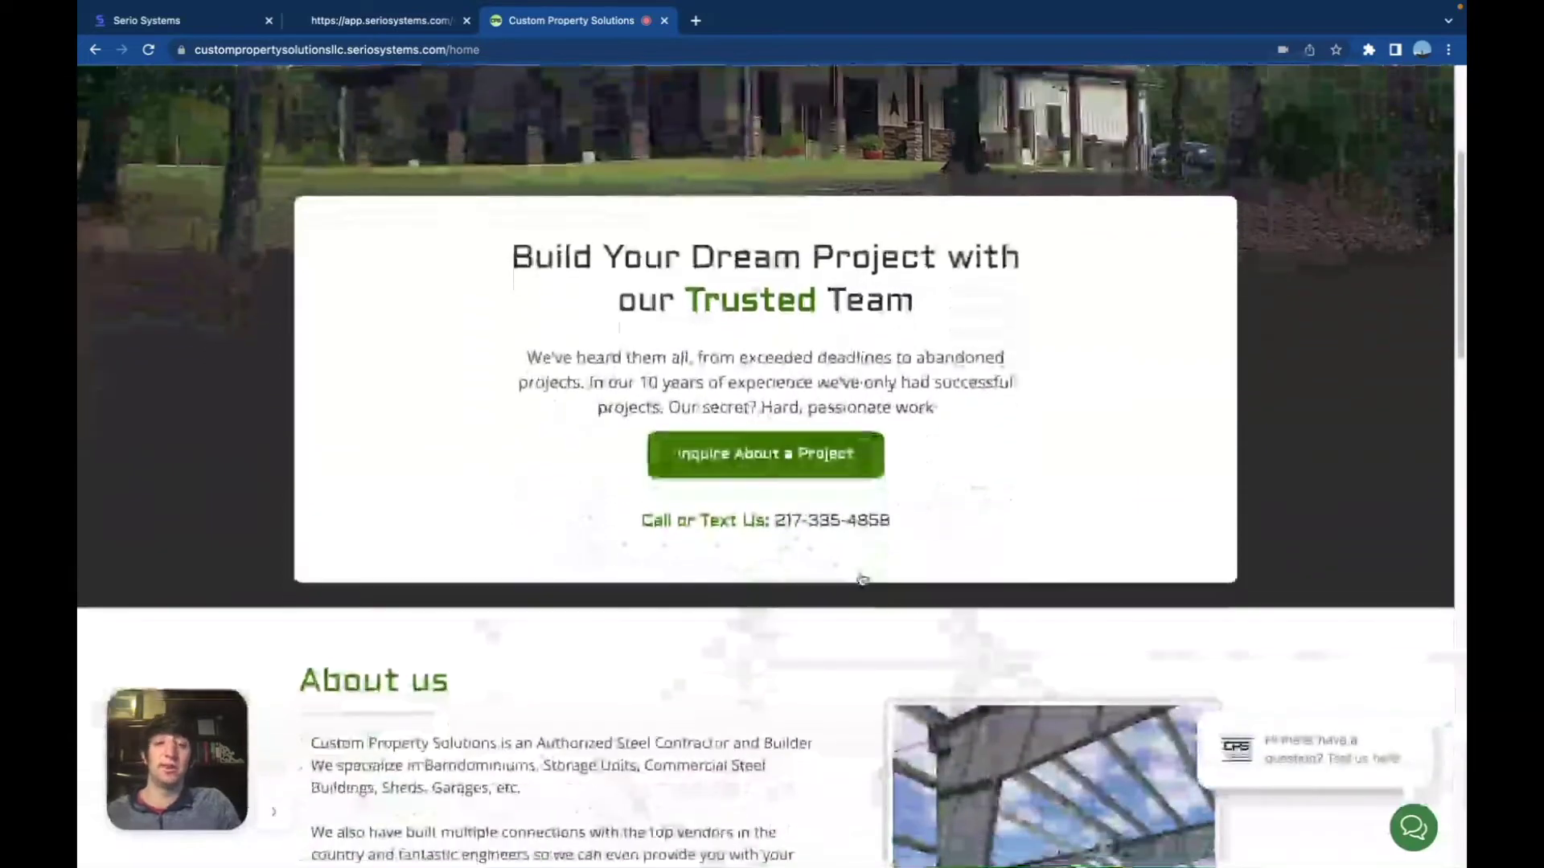
scroll(860, 577, "down", 2)
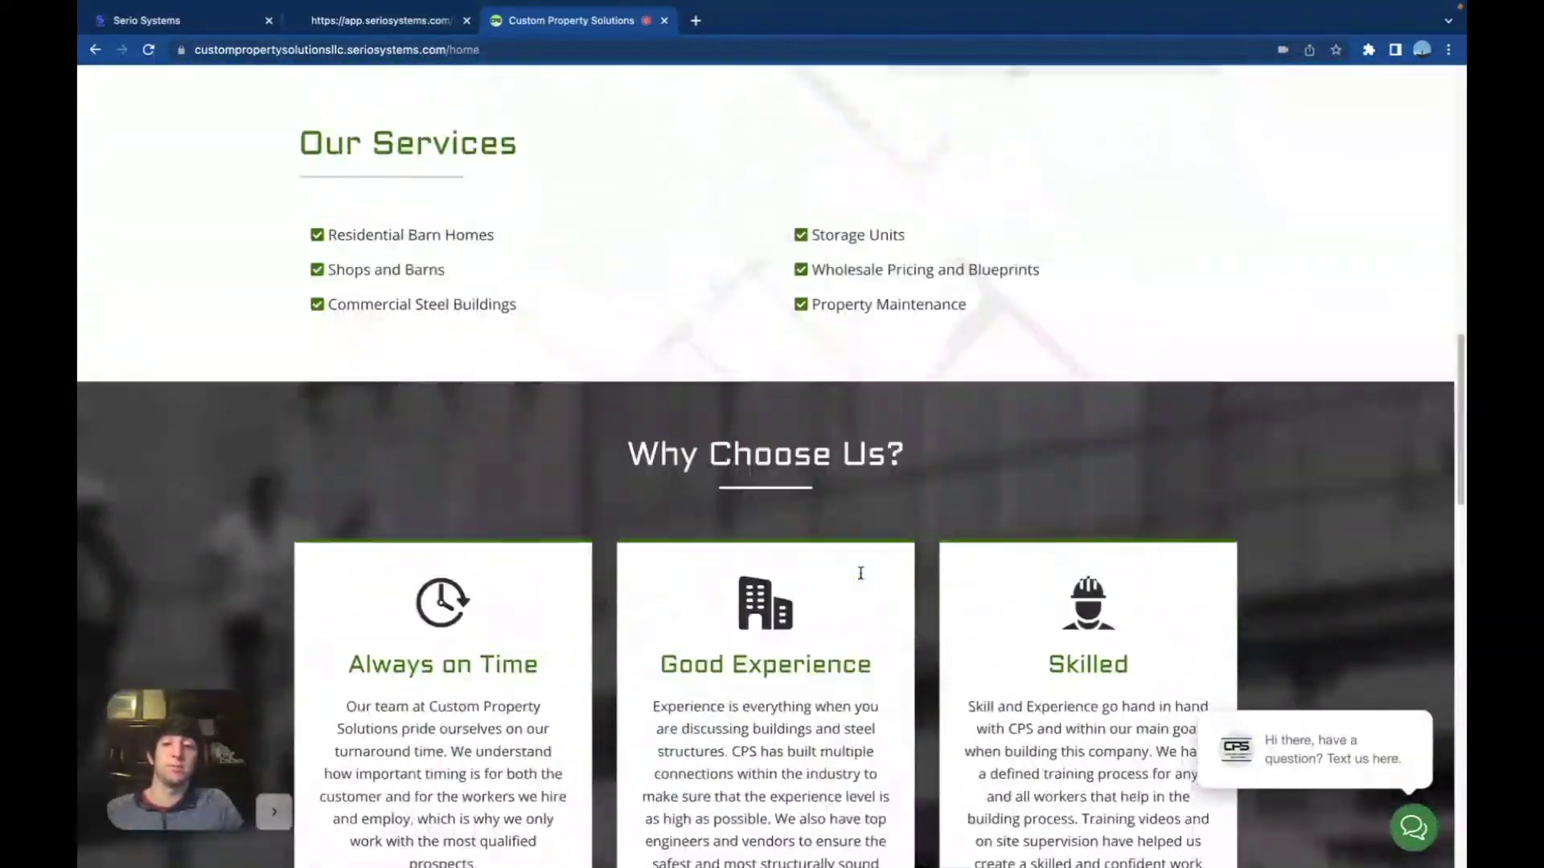
scroll(860, 577, "up", 10)
scroll(860, 578, "up", 2)
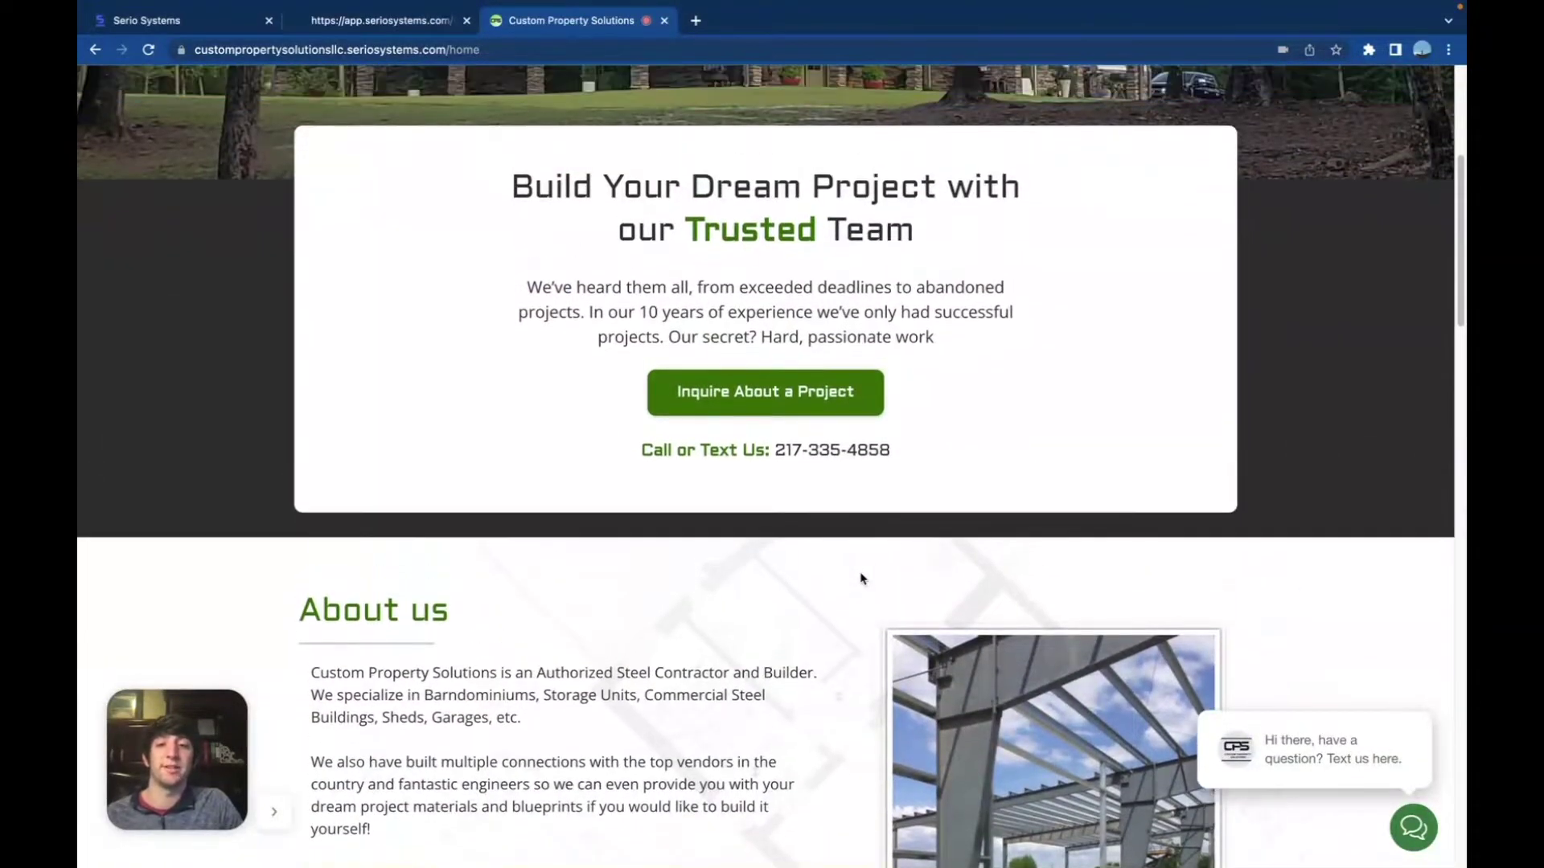
left_click(768, 433)
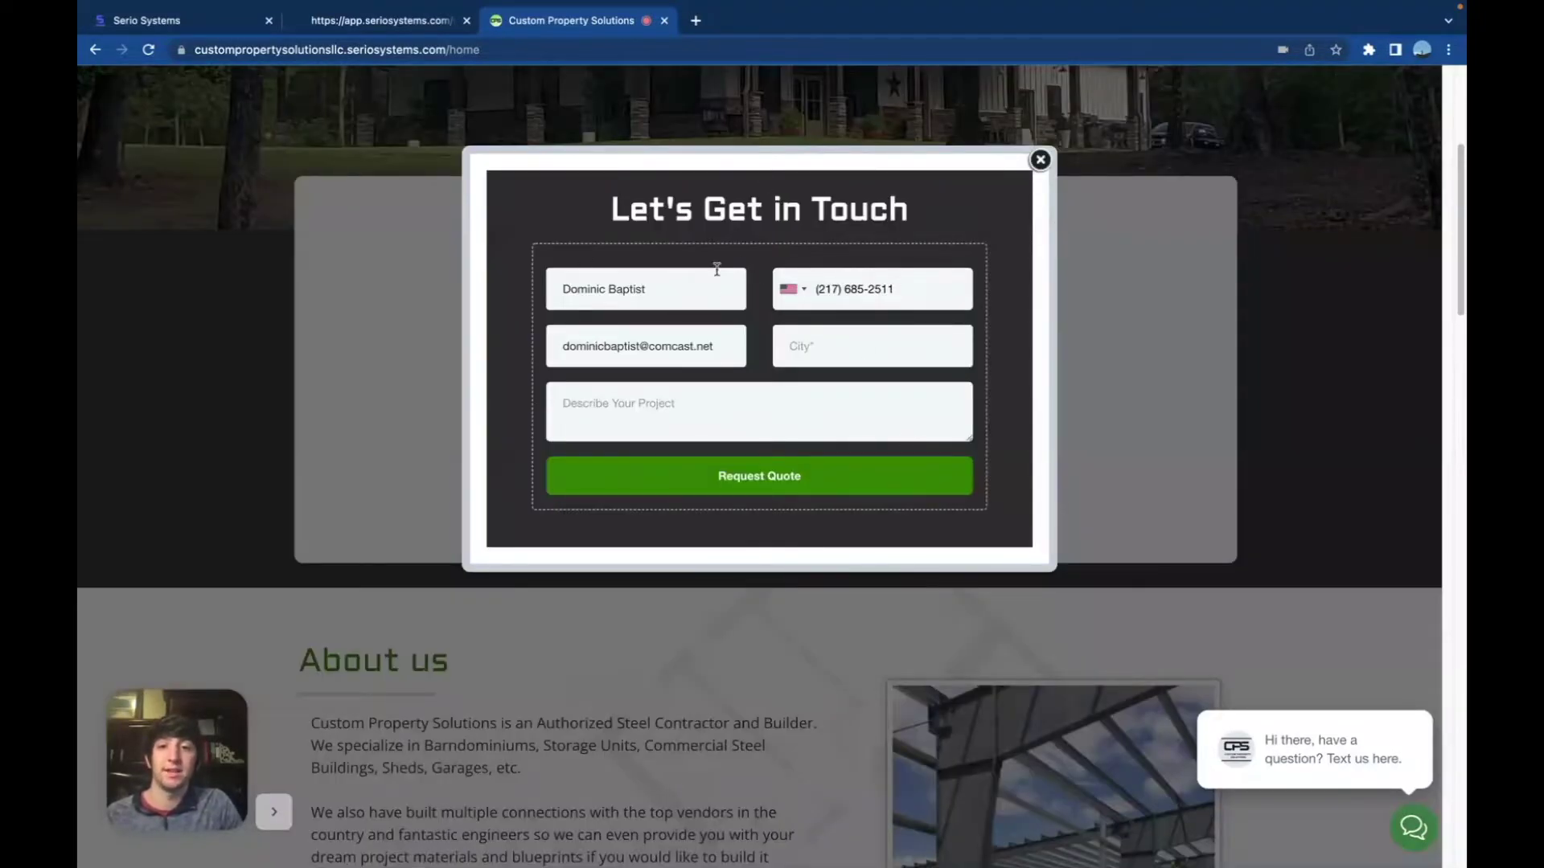
left_click(1040, 161)
Return to the CPS Main Website form in Serio Systems and try placing the standard Phone field on it
left_click(409, 19)
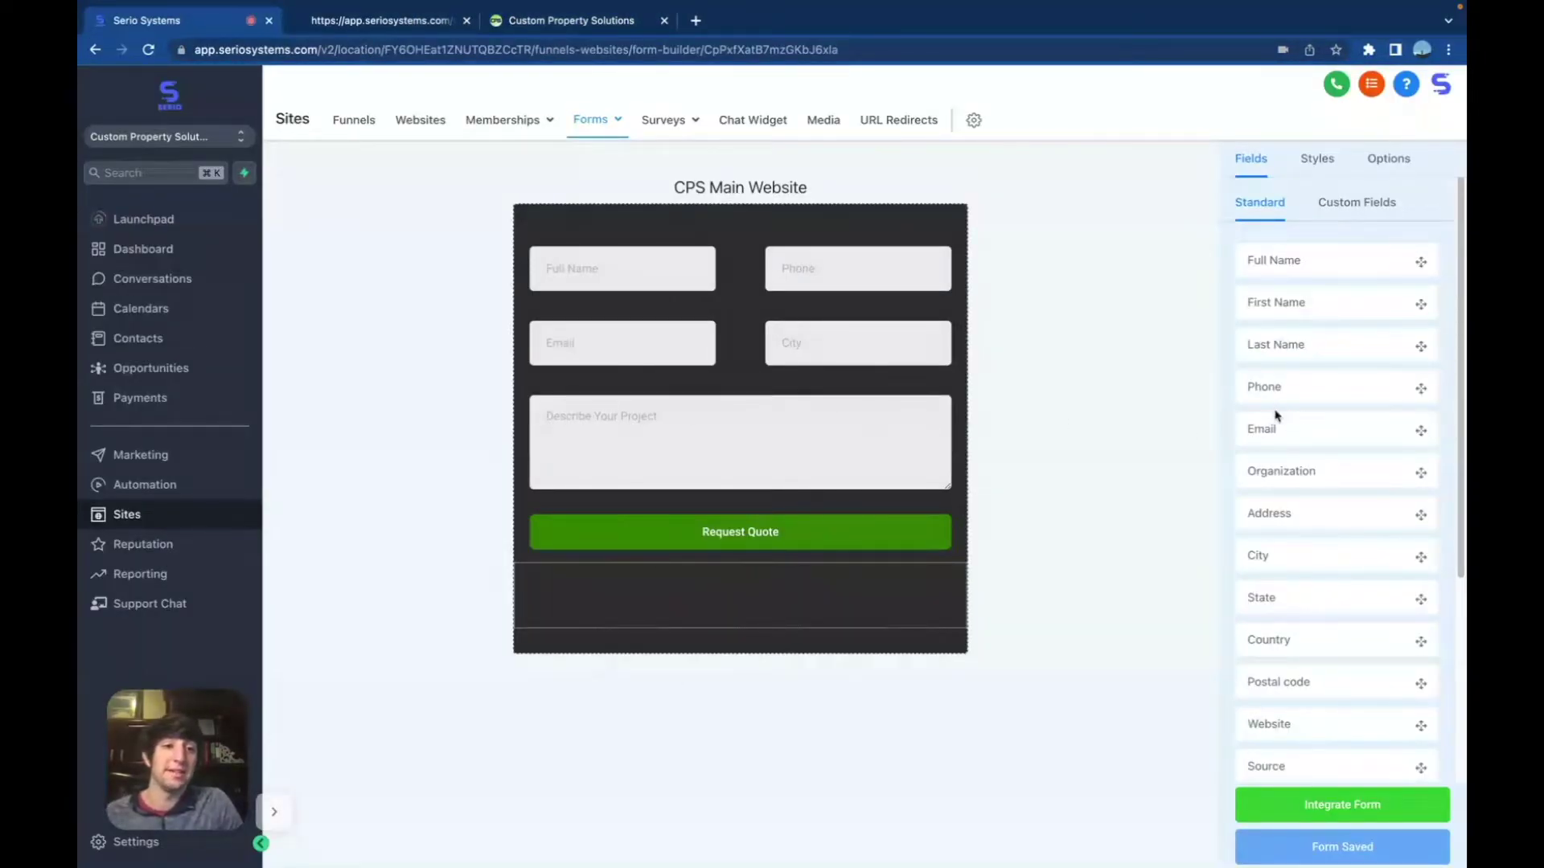
left_click_drag(1271, 389, 883, 269)
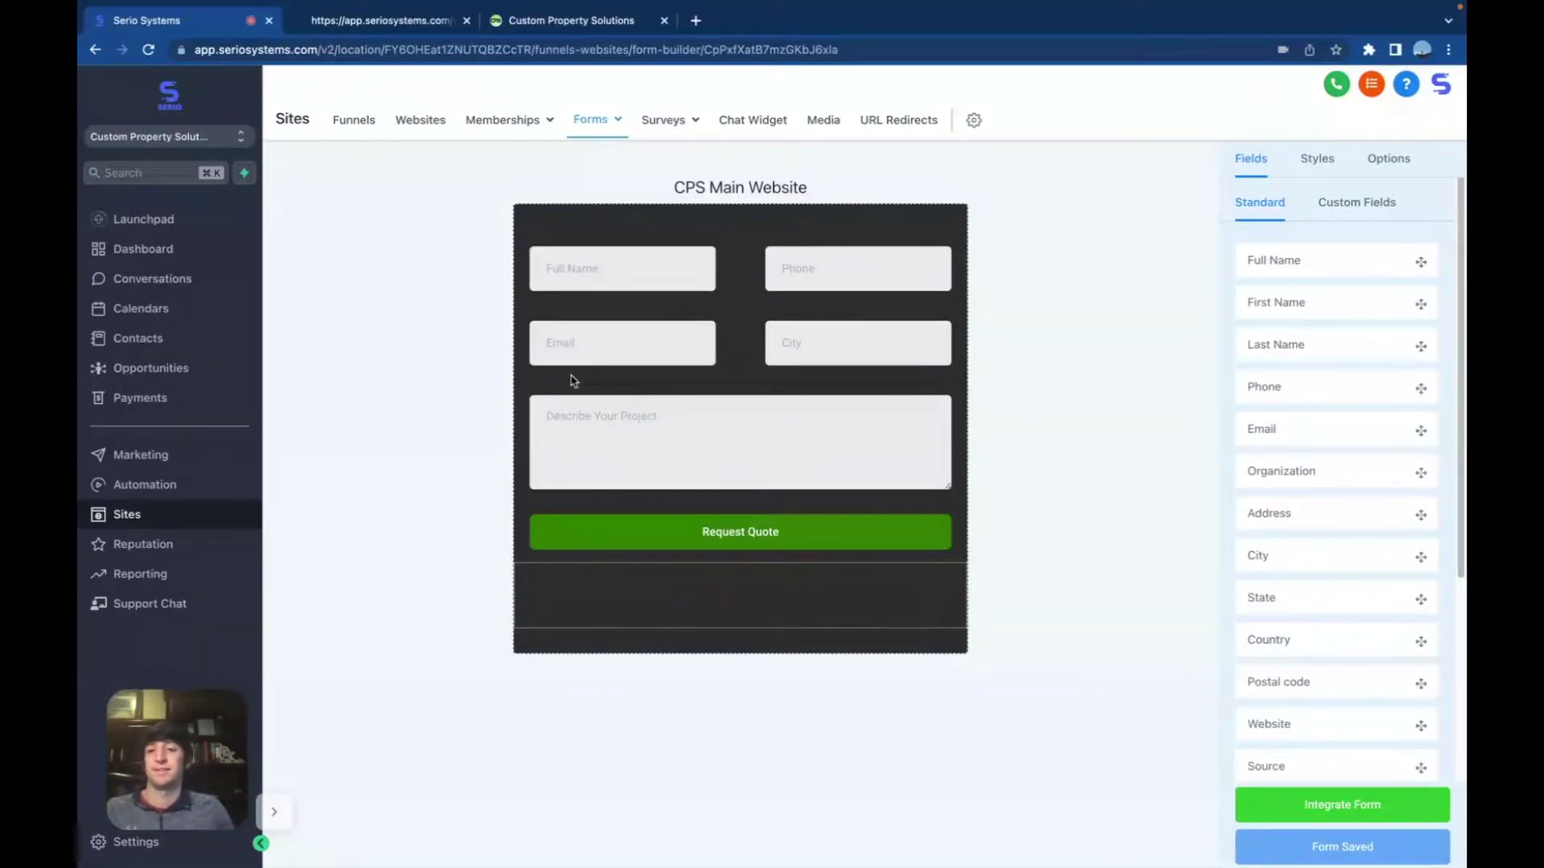
Go to the Get A Quote automation workflow and view the settings of its CPS Quote Form trigger
left_click(153, 490)
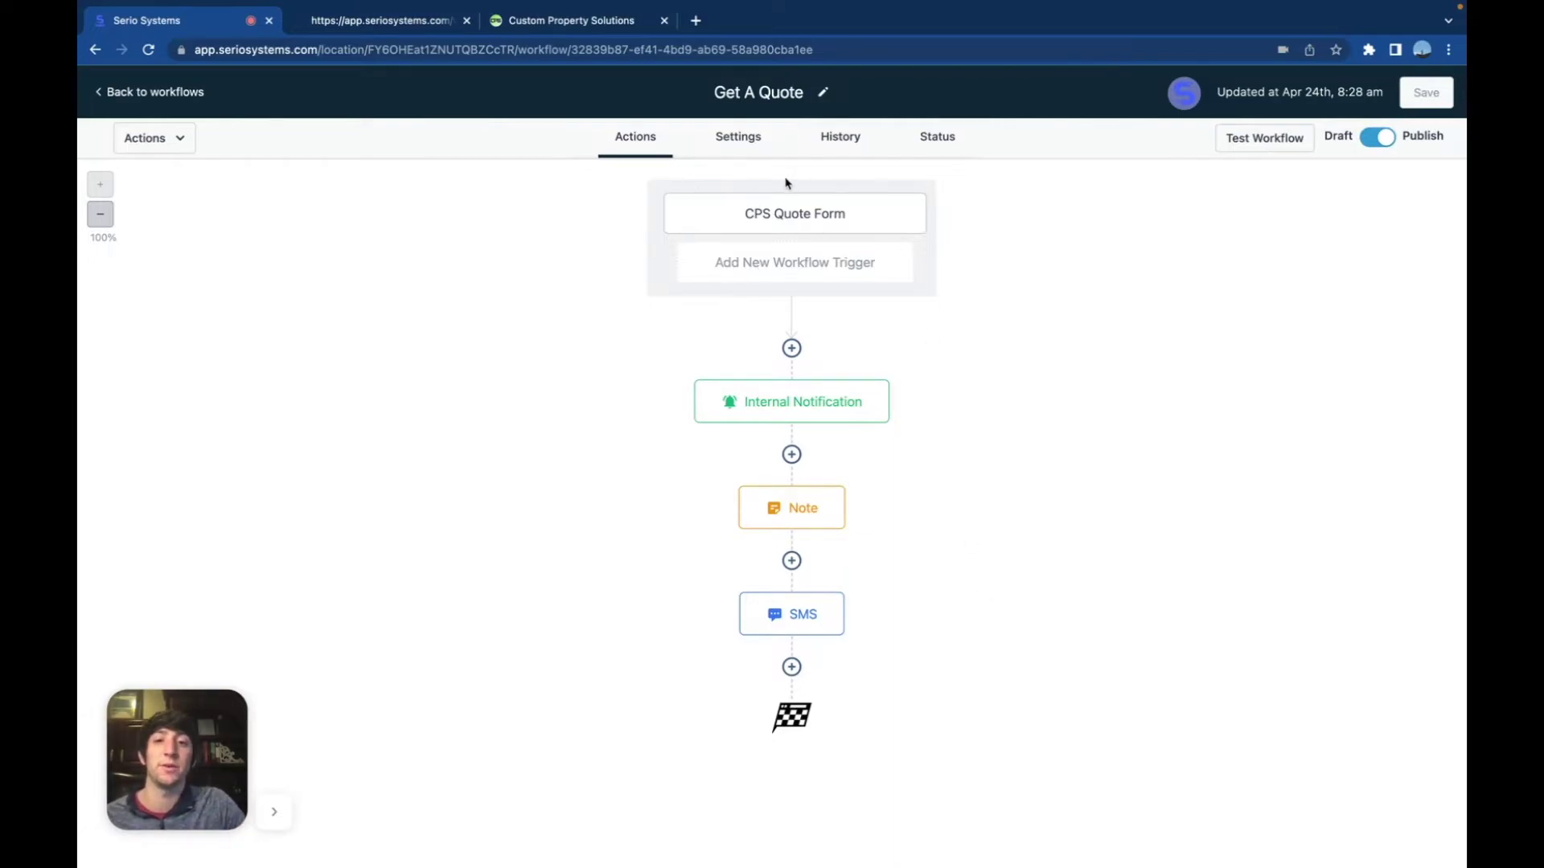
left_click(793, 214)
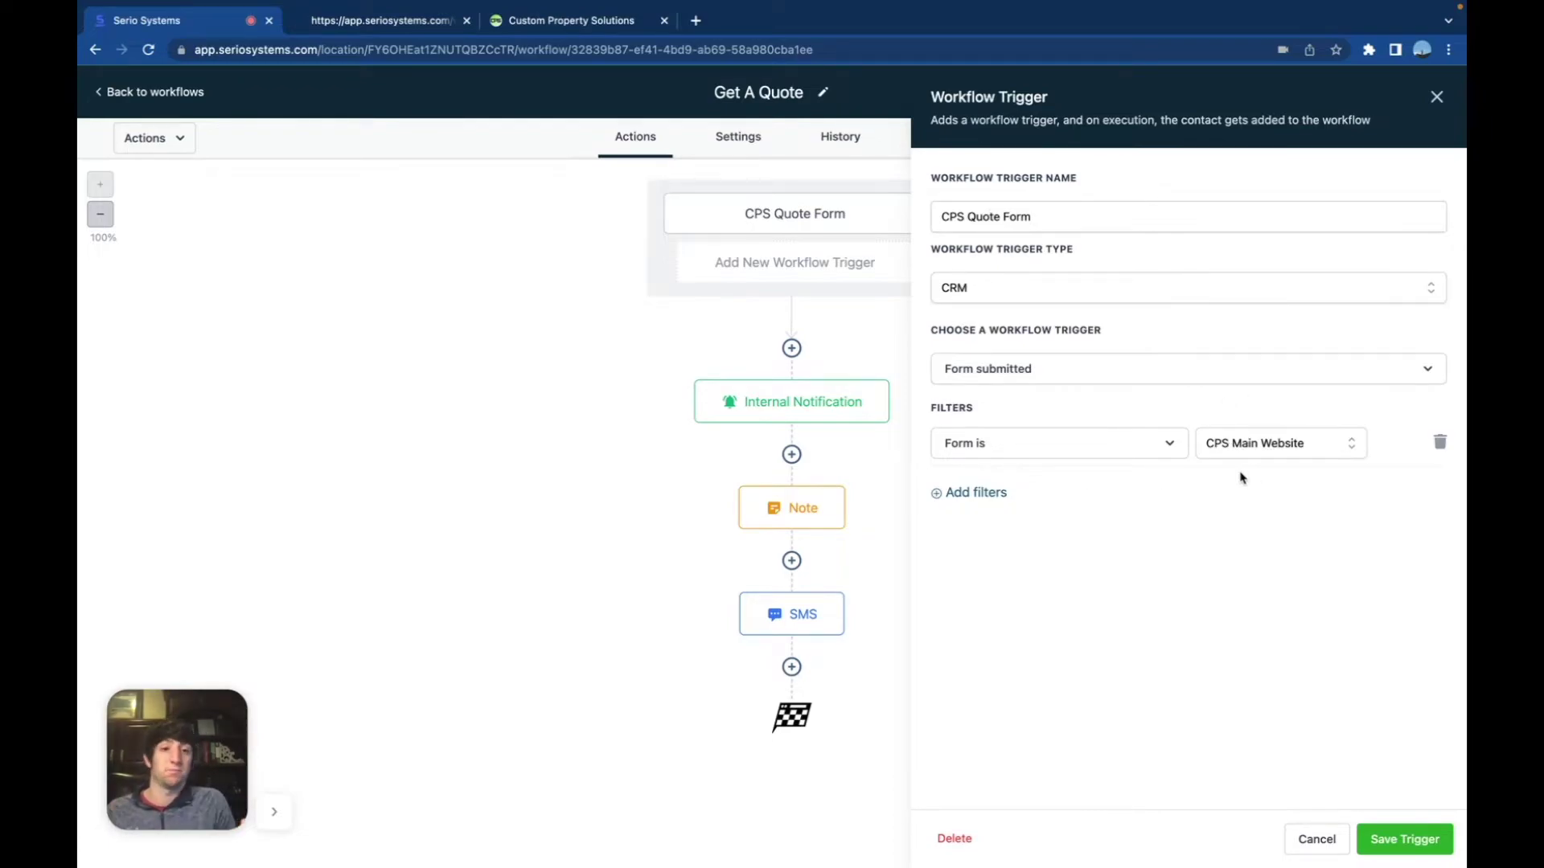
key("Escape")
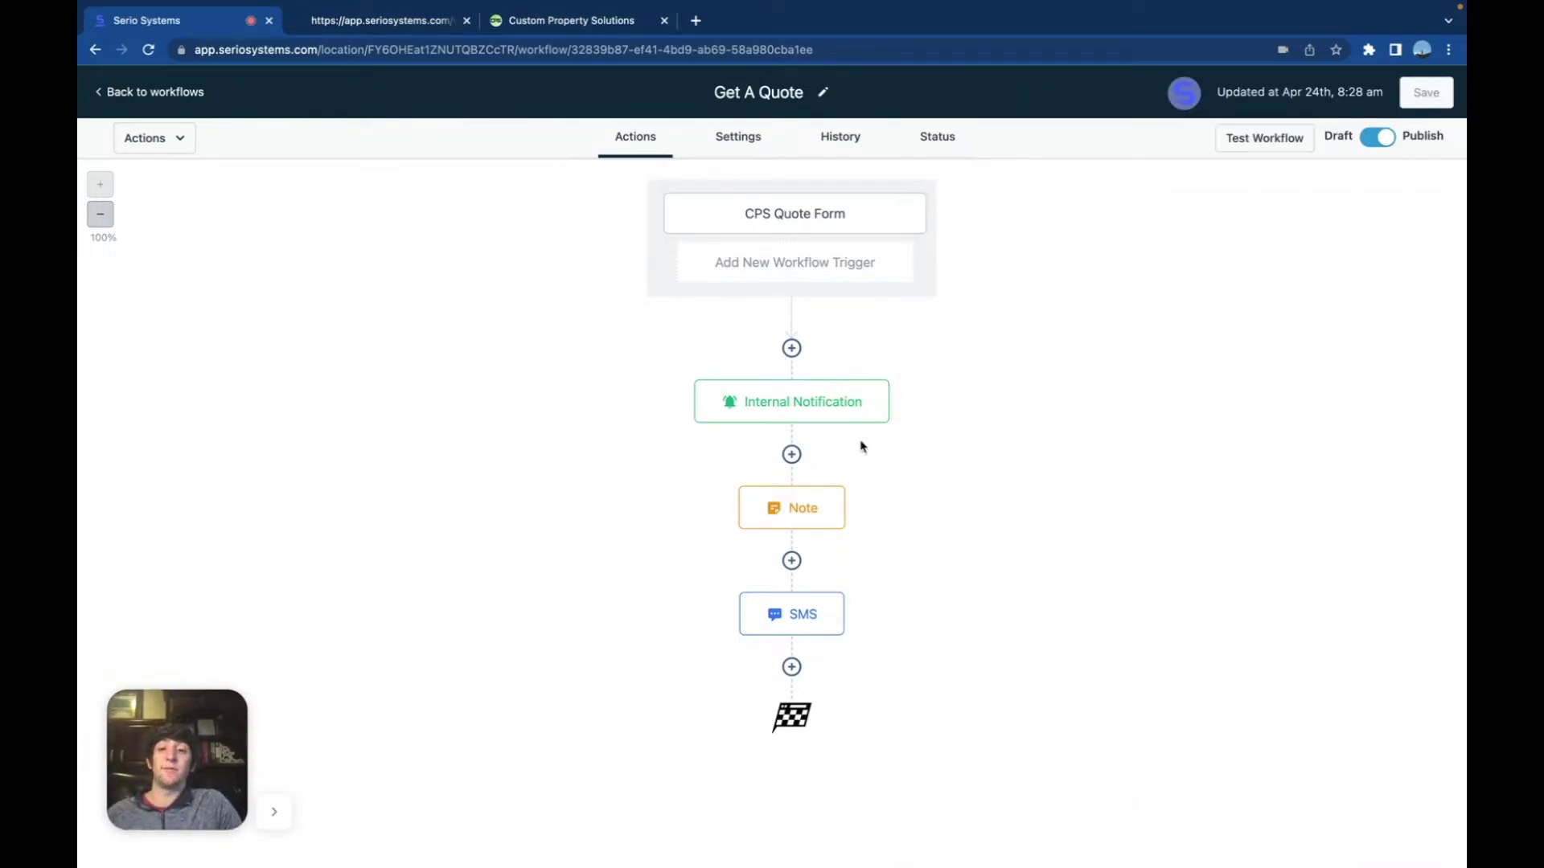
Review the Internal Notification action's available notification types, recipient and message, and save the action
left_click(799, 422)
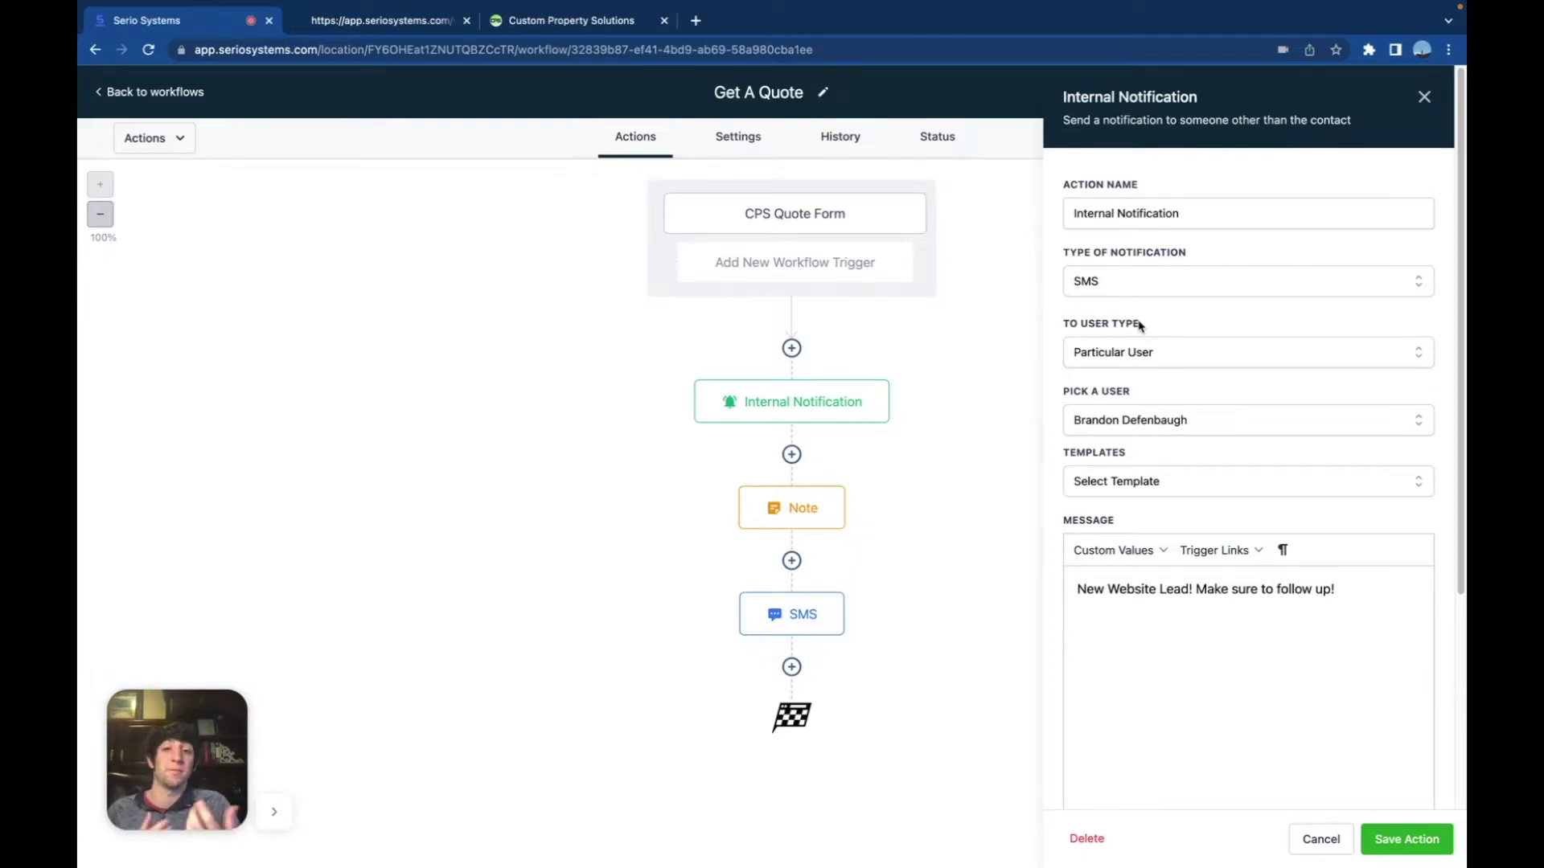
left_click(1129, 282)
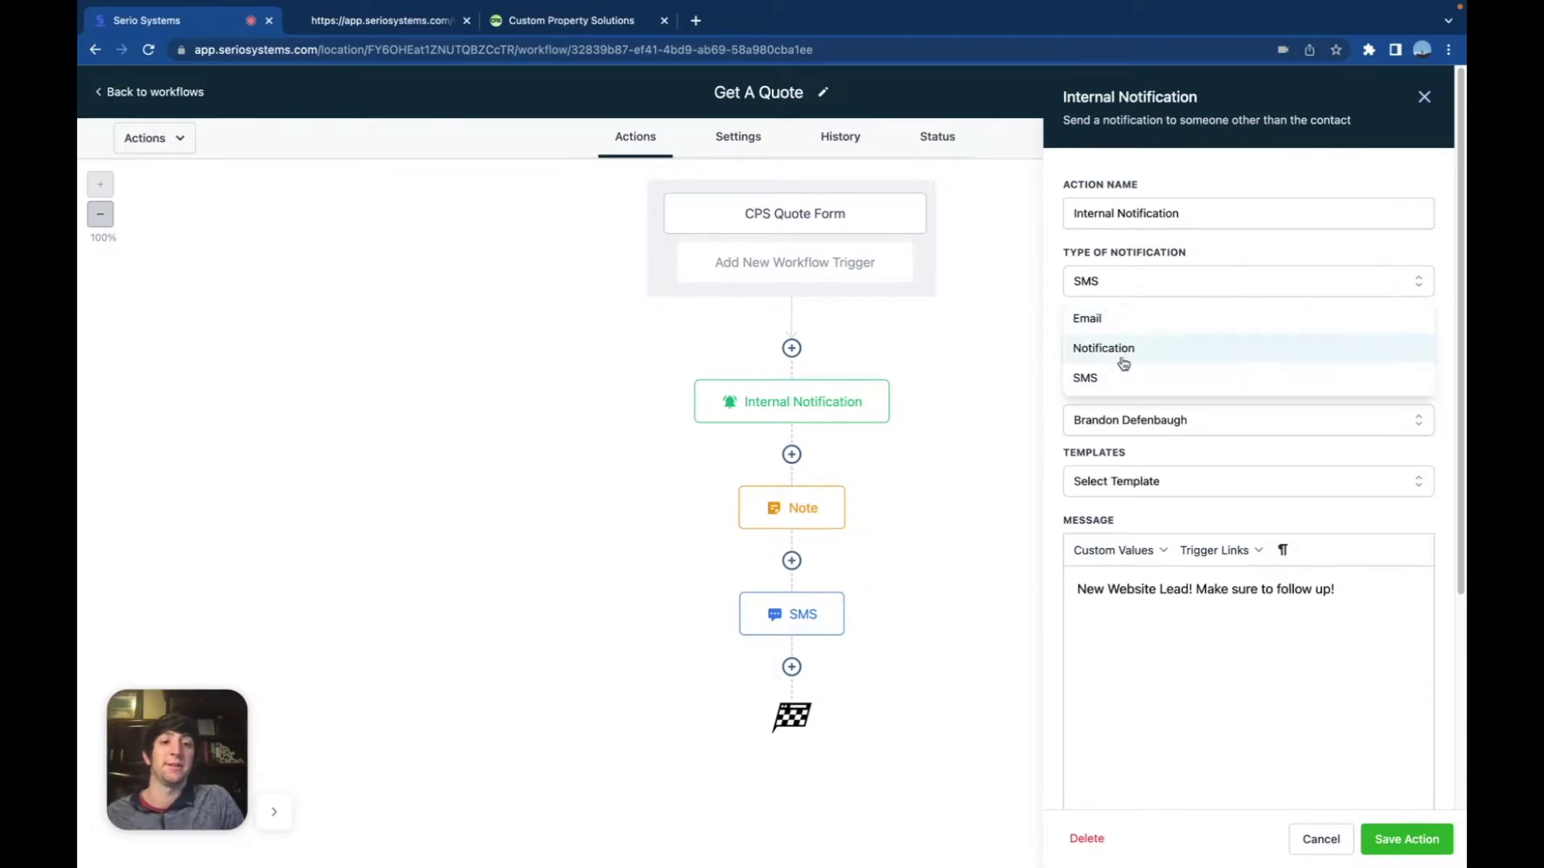
left_click(1150, 283)
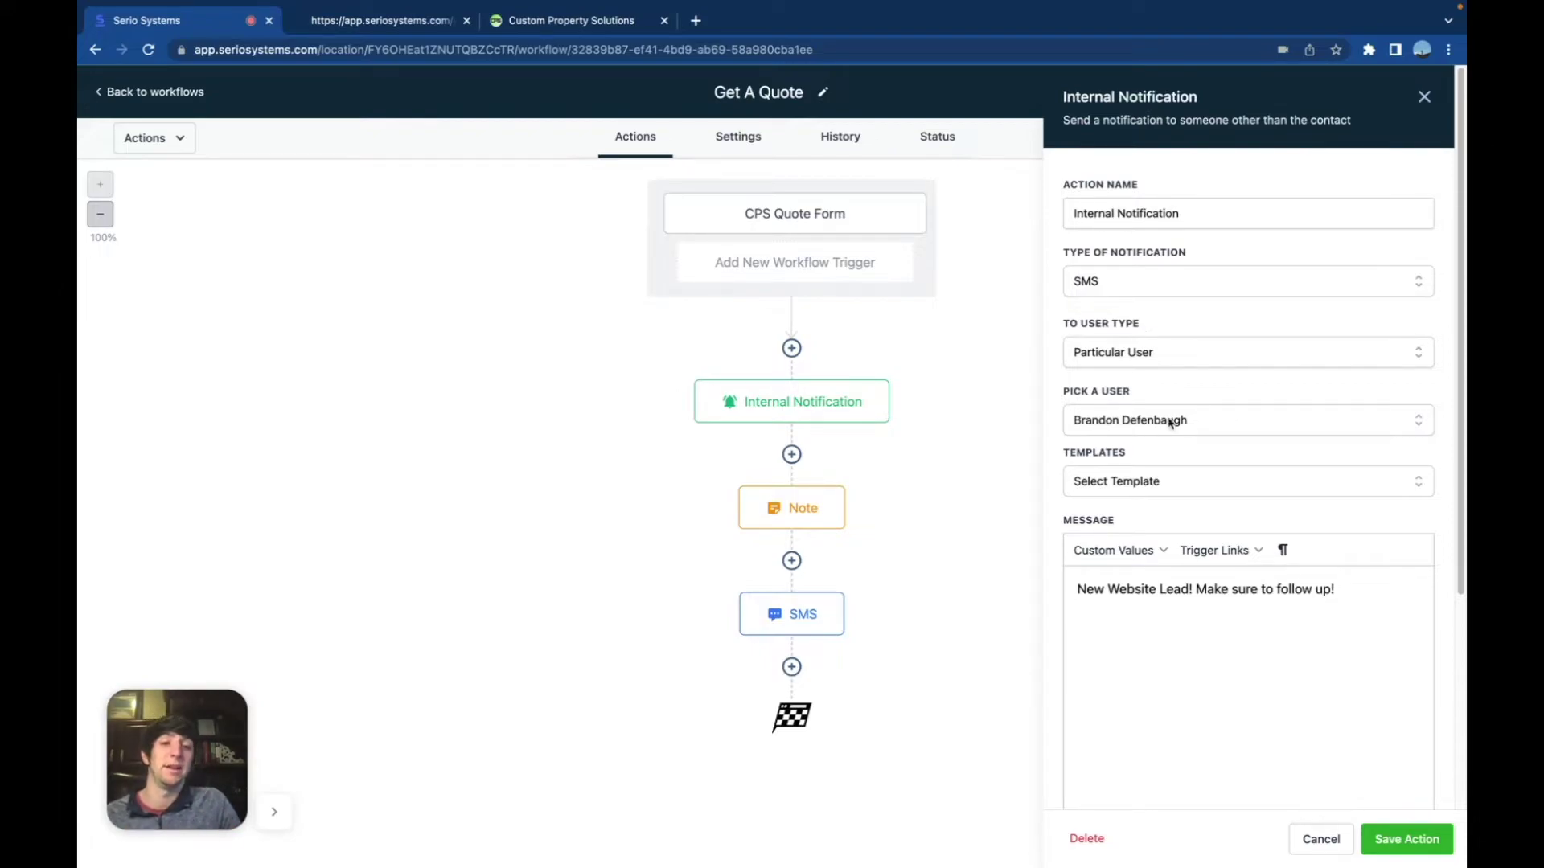
scroll(1134, 490, "down", 2)
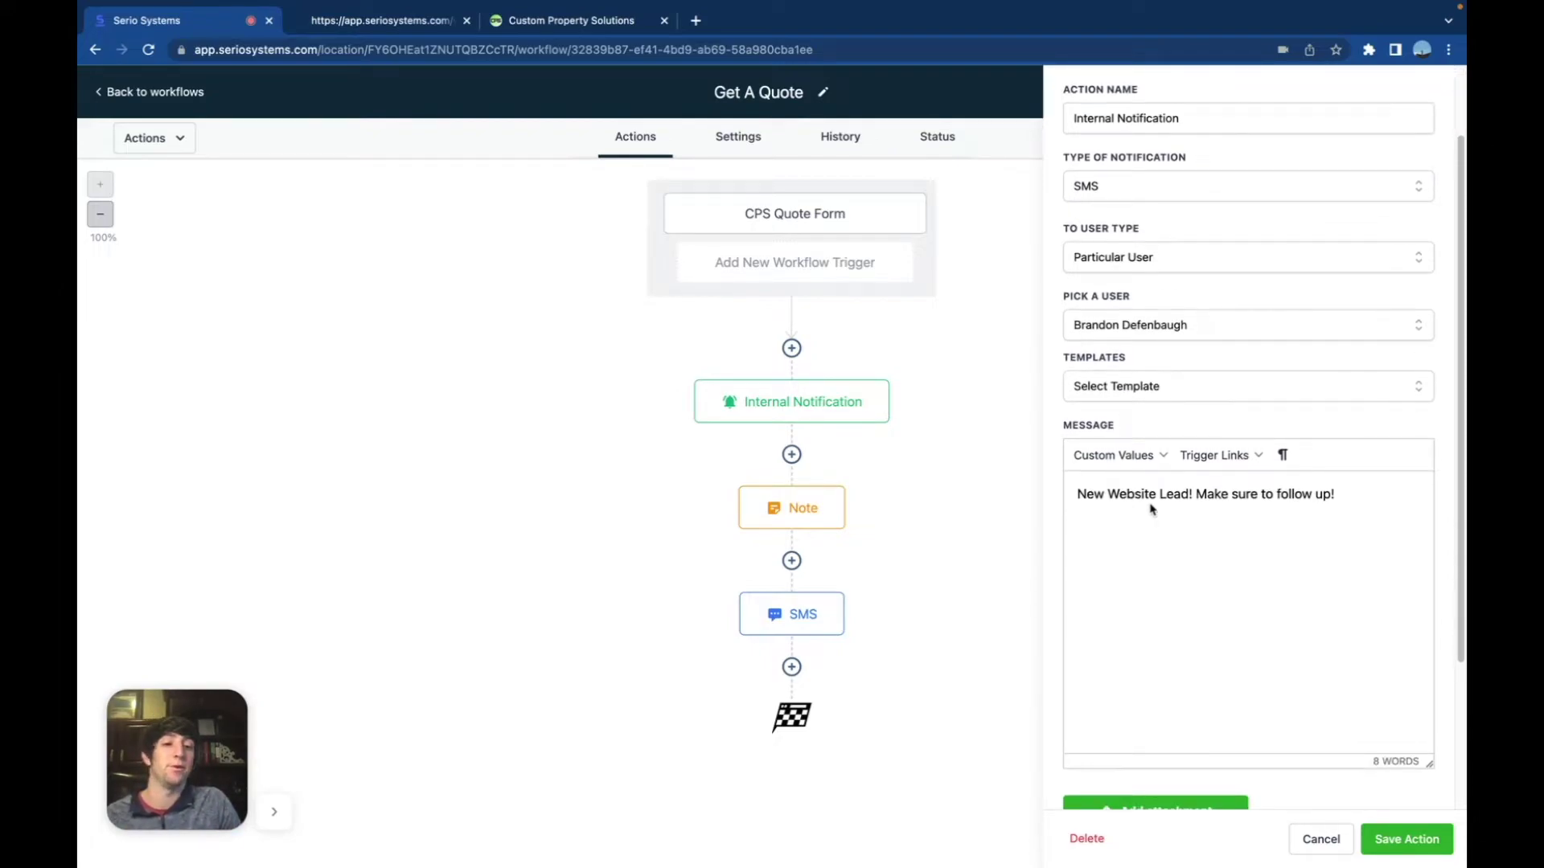
scroll(1227, 563, "down", 4)
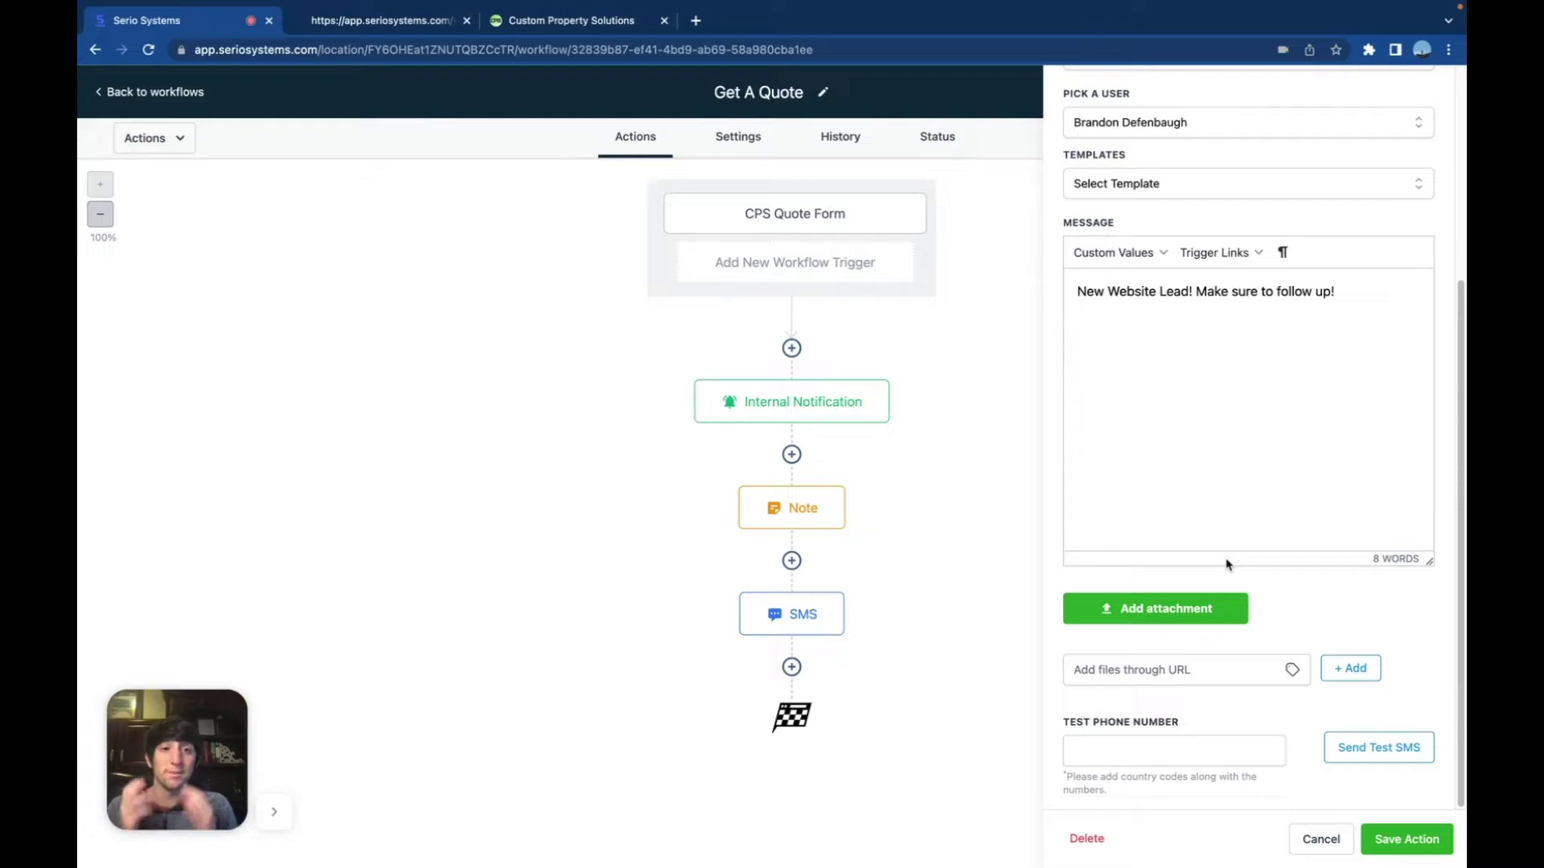
left_click(1406, 838)
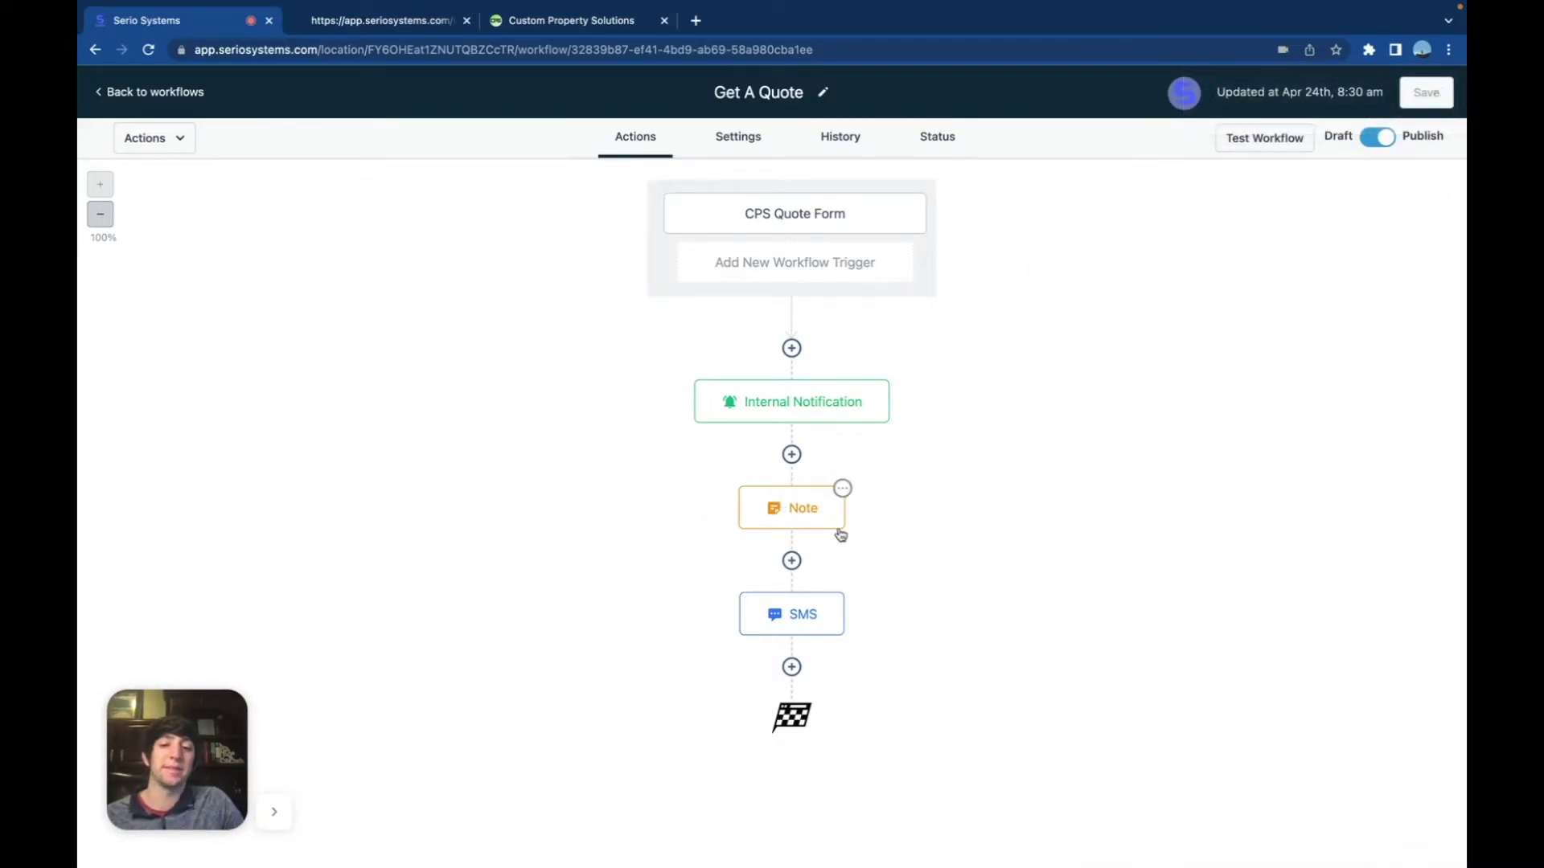
View the Note action's custom value and the SMS action's message in the Get A Quote workflow, leaving both unedited
left_click(790, 520)
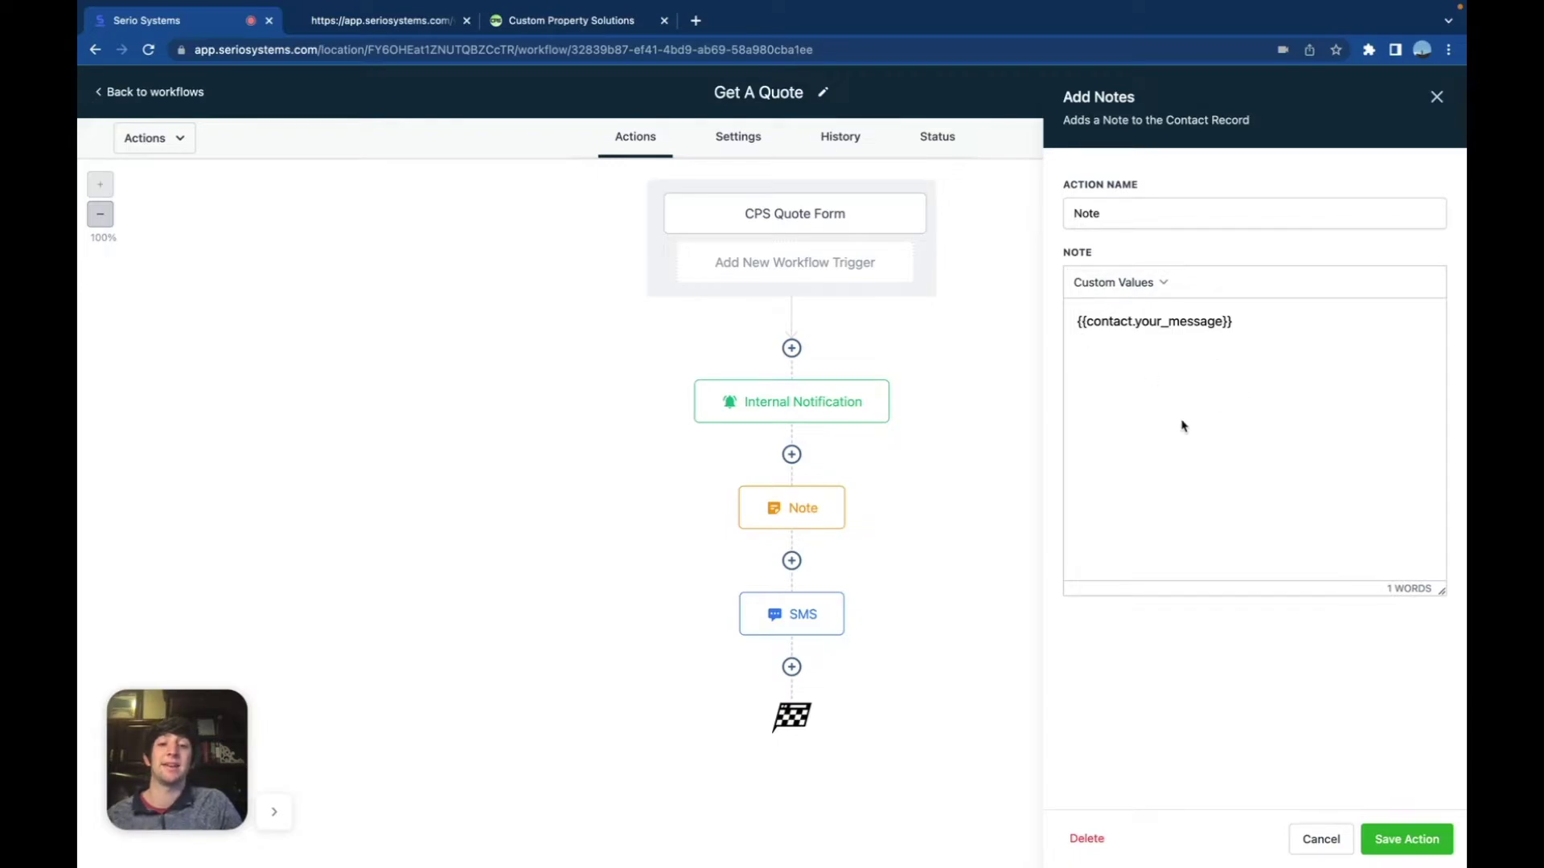
left_click(1437, 97)
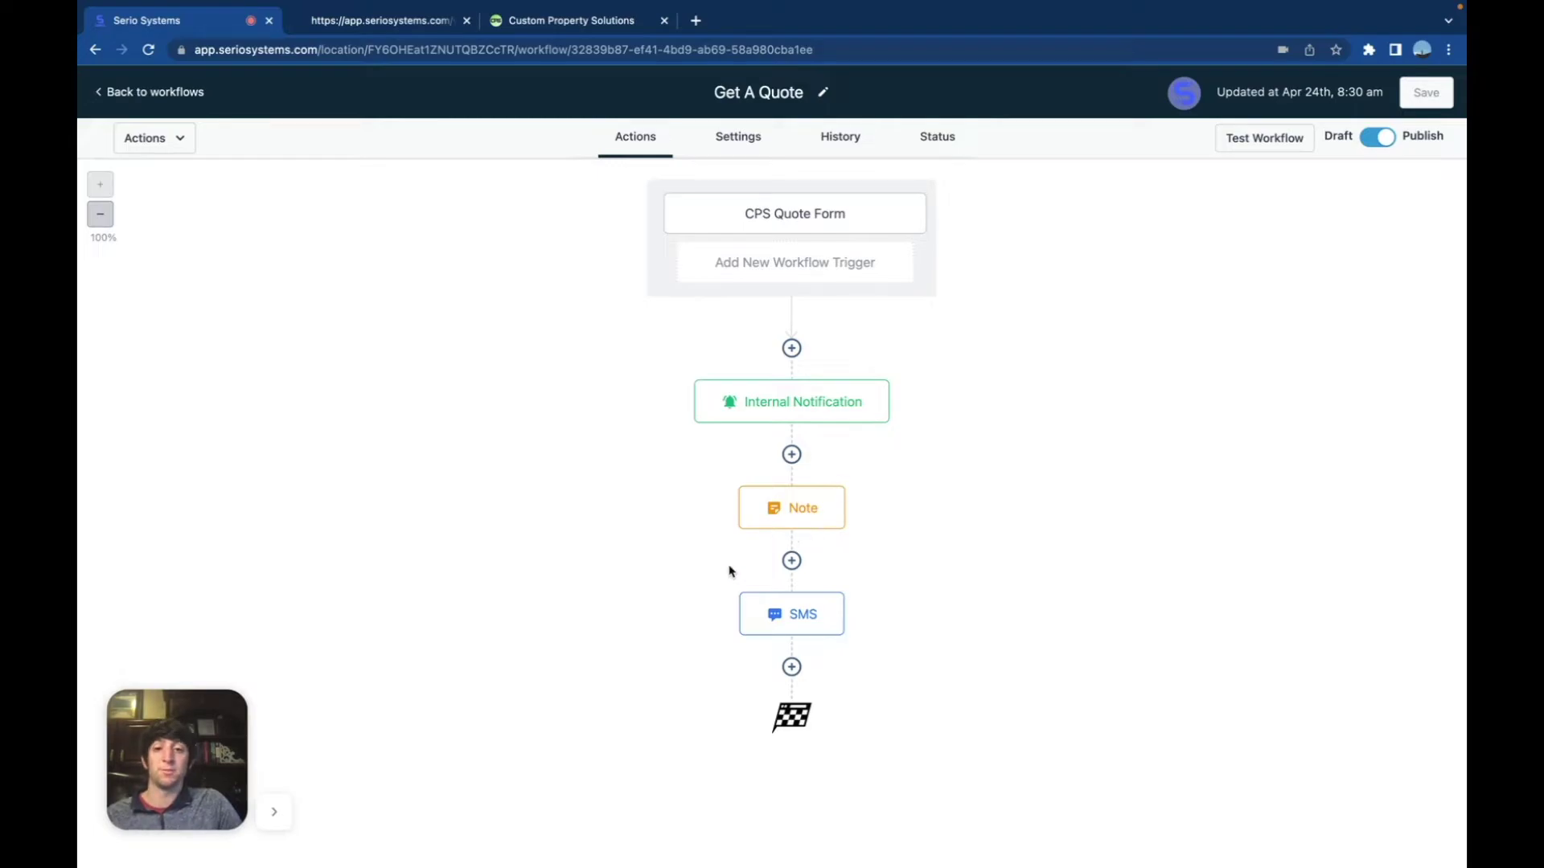
left_click(825, 628)
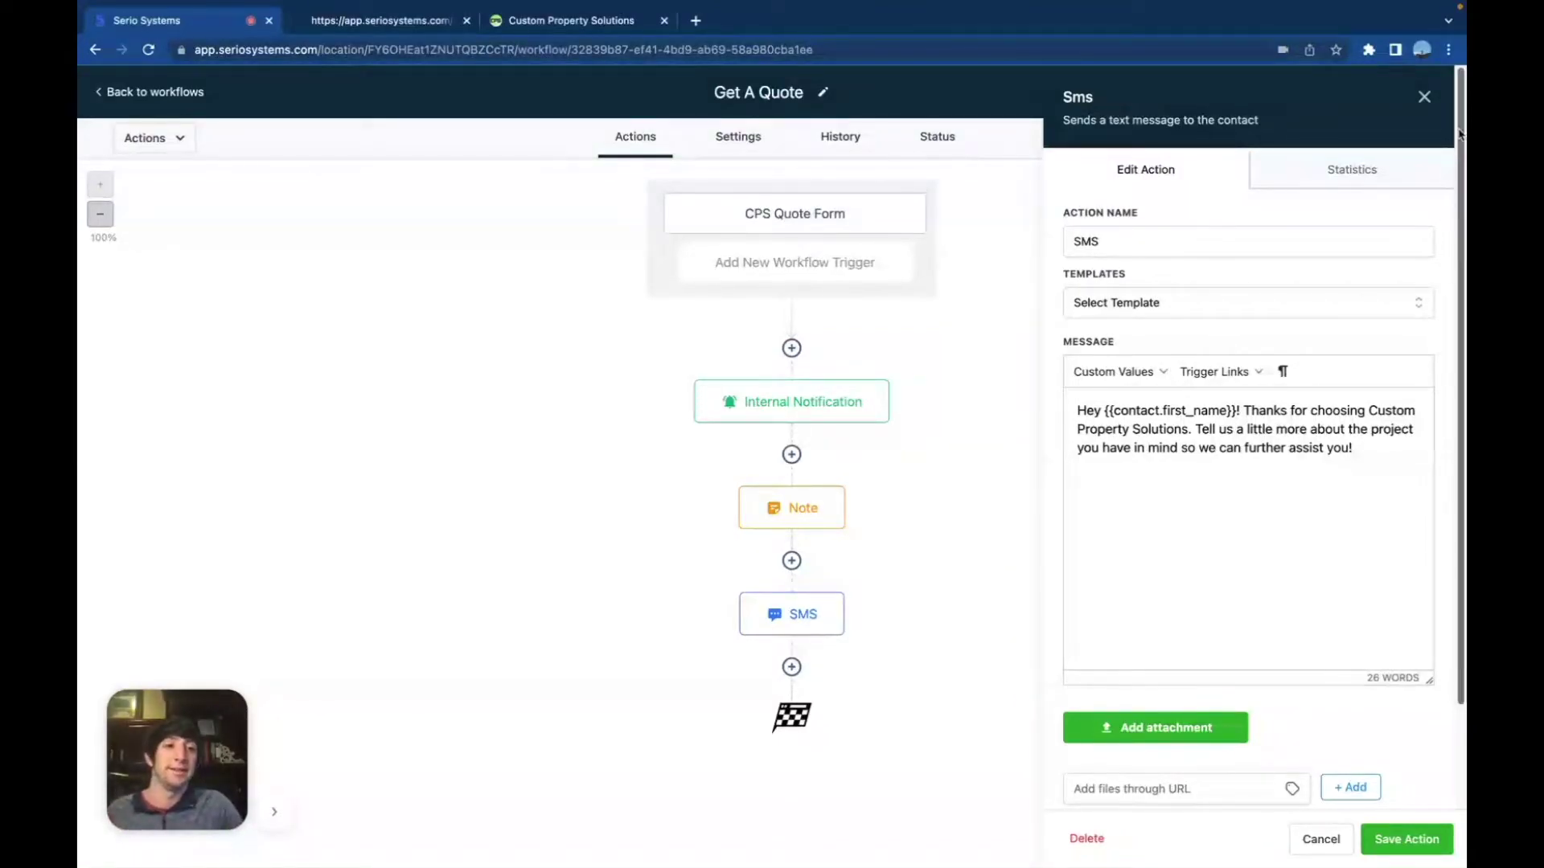
left_click(1424, 98)
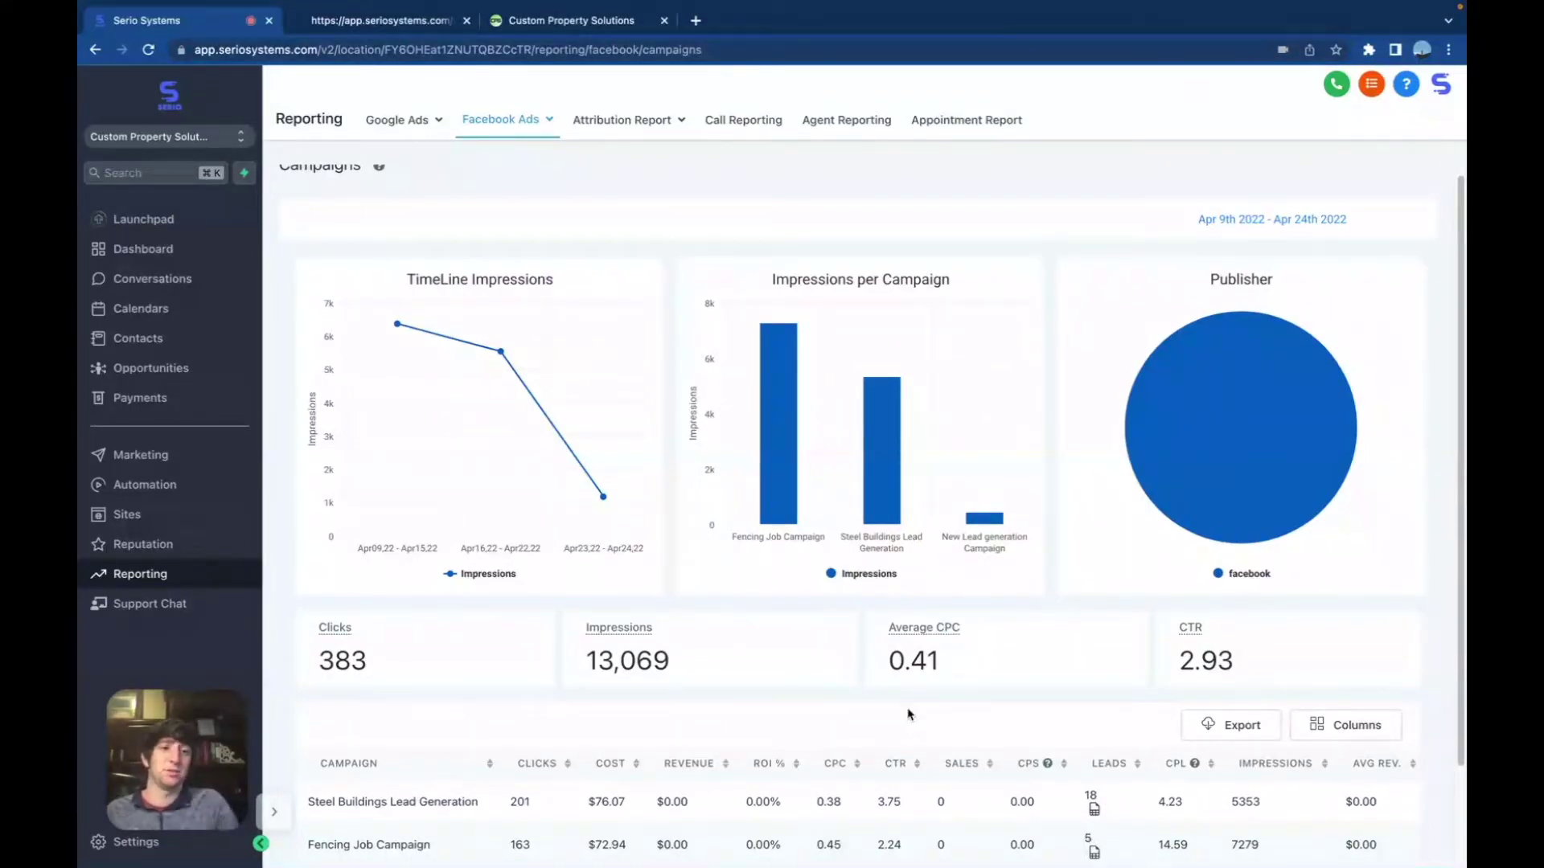
Check the Publisher chart's impressions share in the Facebook Ads campaigns report
mouse_move(1356, 387)
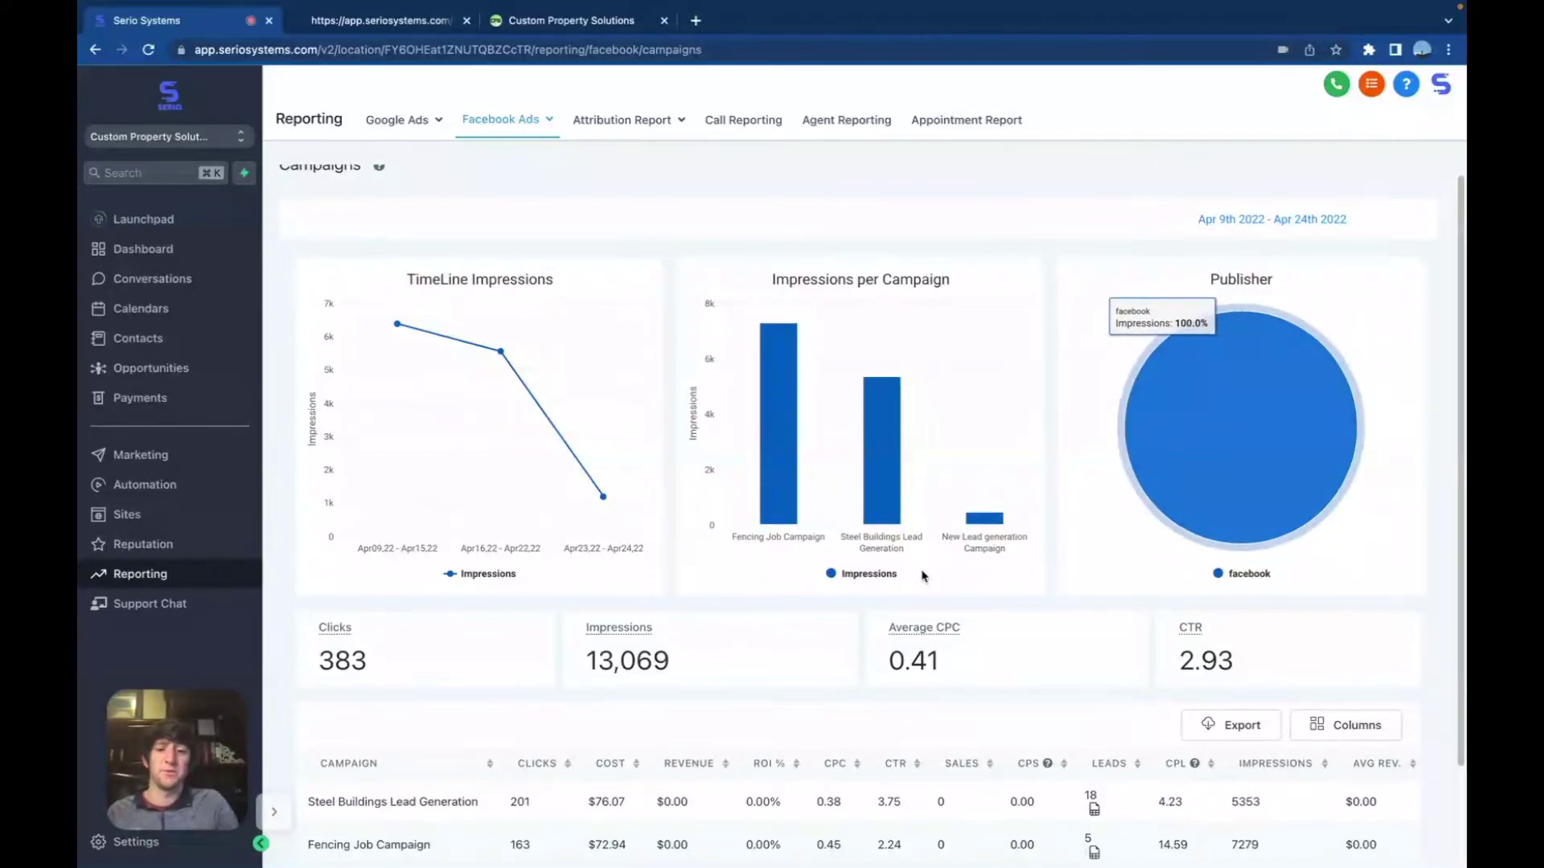